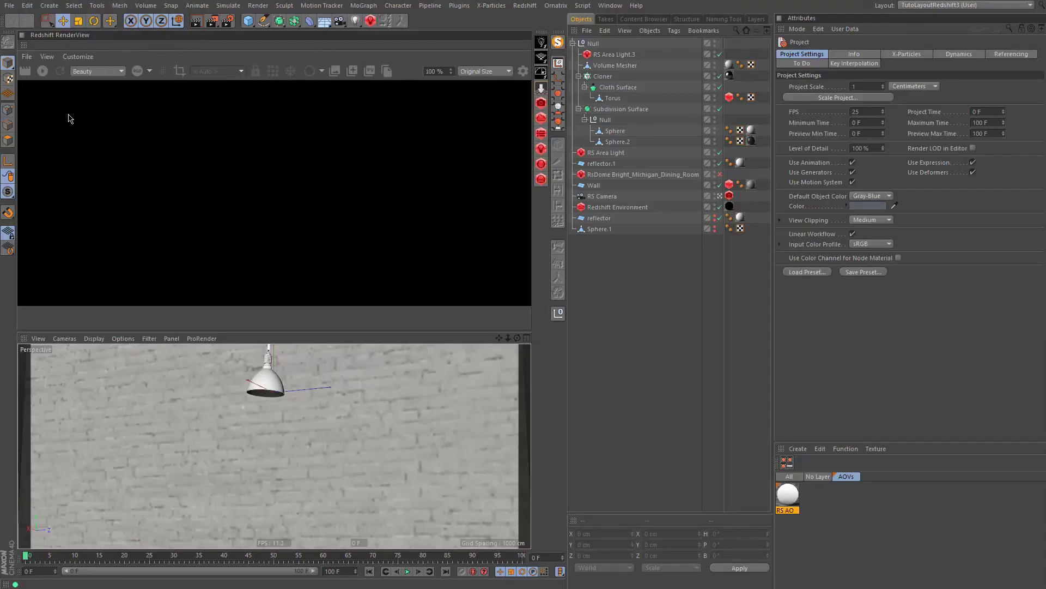
# Start the interactive Redshift render of the lamp scene and scrub through the animation to check its motion
pyautogui.click(43, 71)
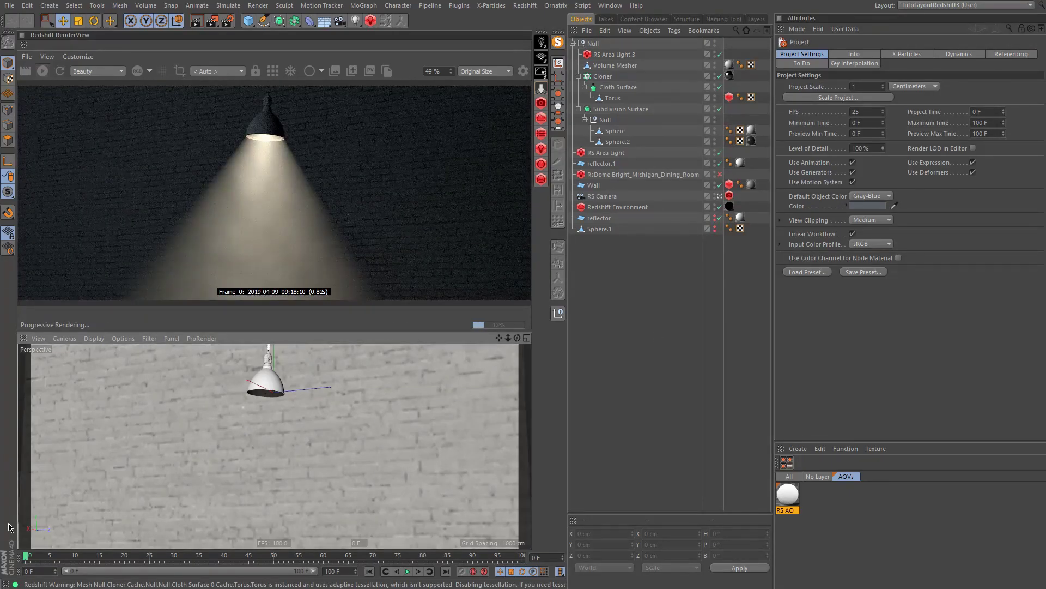
pyautogui.moveTo(26, 558)
pyautogui.mouseDown()
pyautogui.moveTo(520, 555)
pyautogui.moveTo(23, 555)
pyautogui.mouseUp()
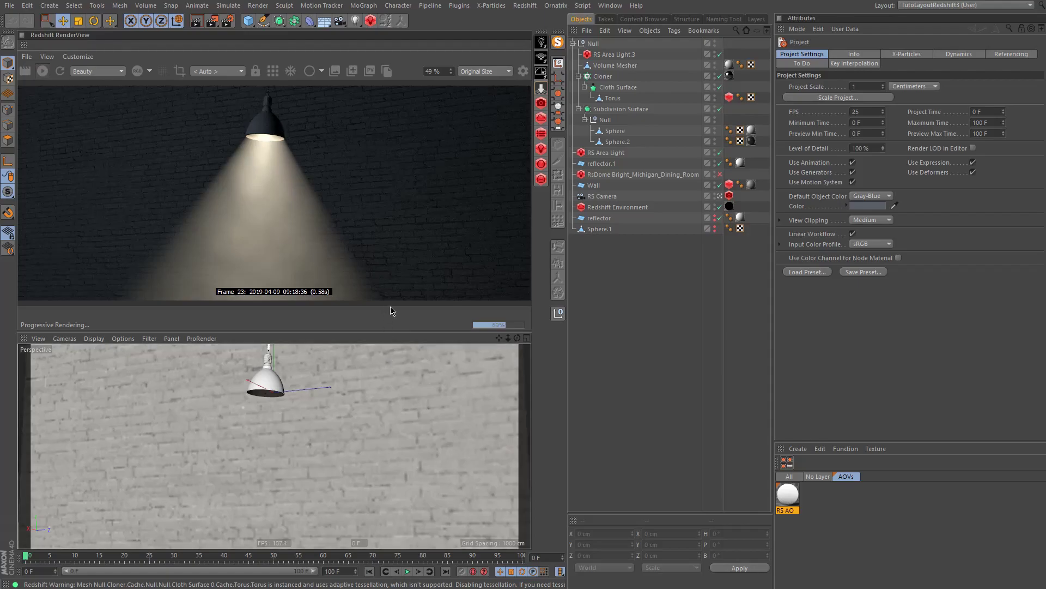
# Examine the settings of the Beauty, Z, Cryptomatte, Ao and VolumeLighting passes in the Redshift AOV Manager
pyautogui.click(525, 6)
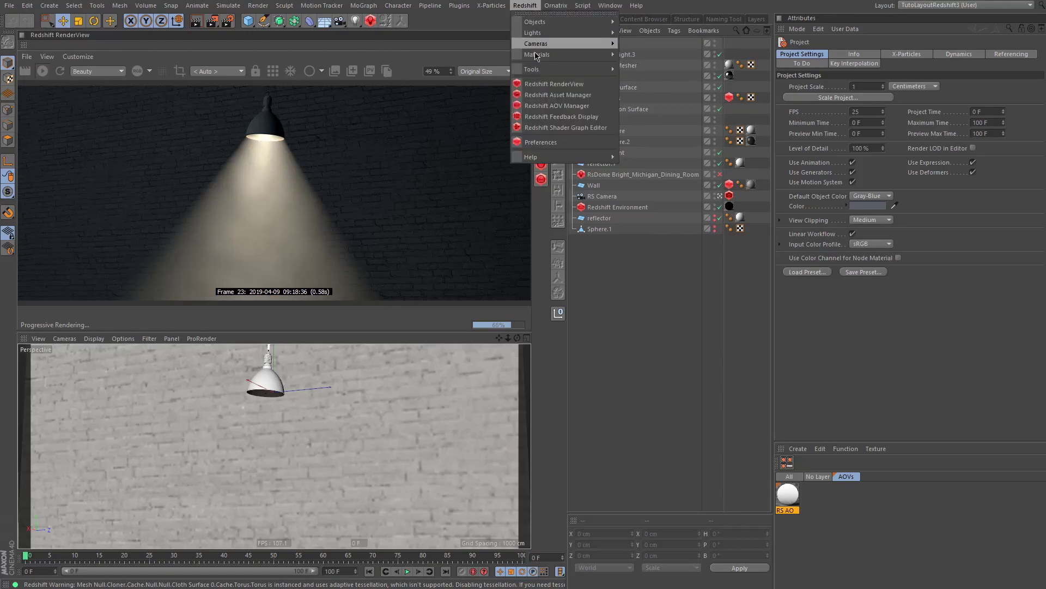
pyautogui.click(591, 112)
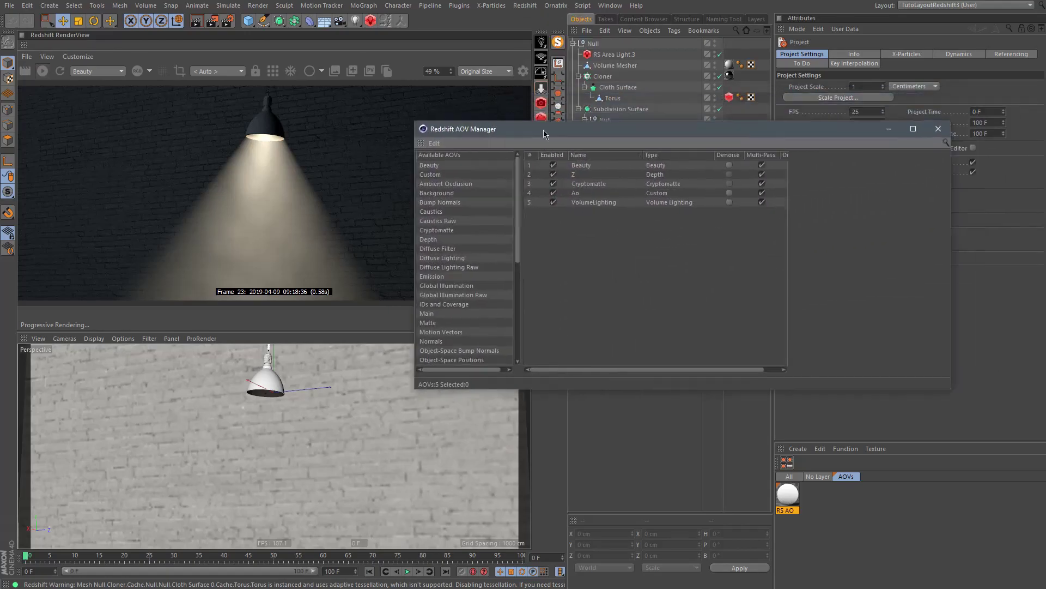
pyautogui.click(546, 191)
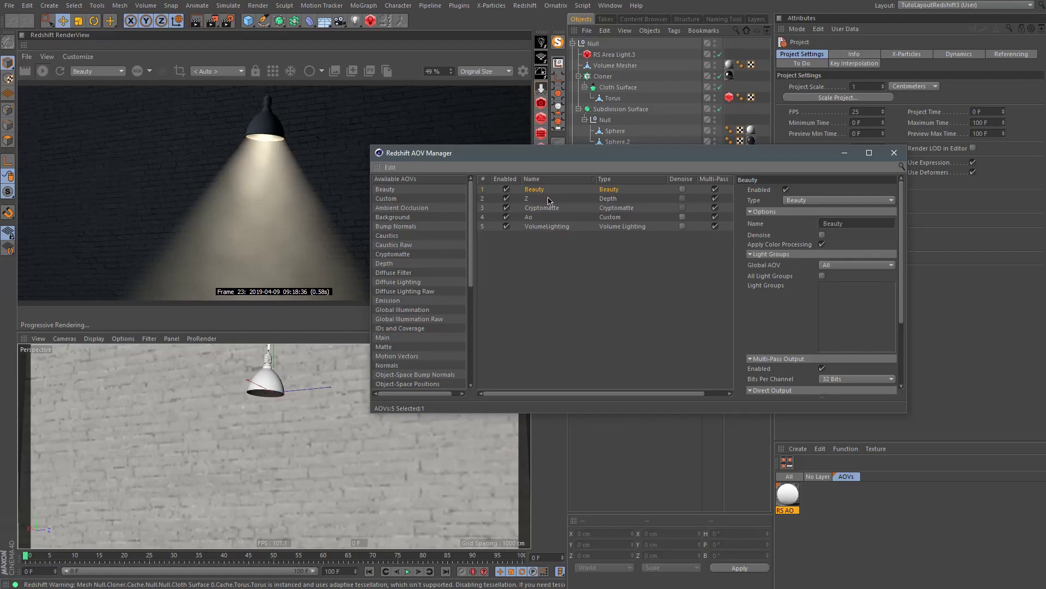
pyautogui.click(533, 199)
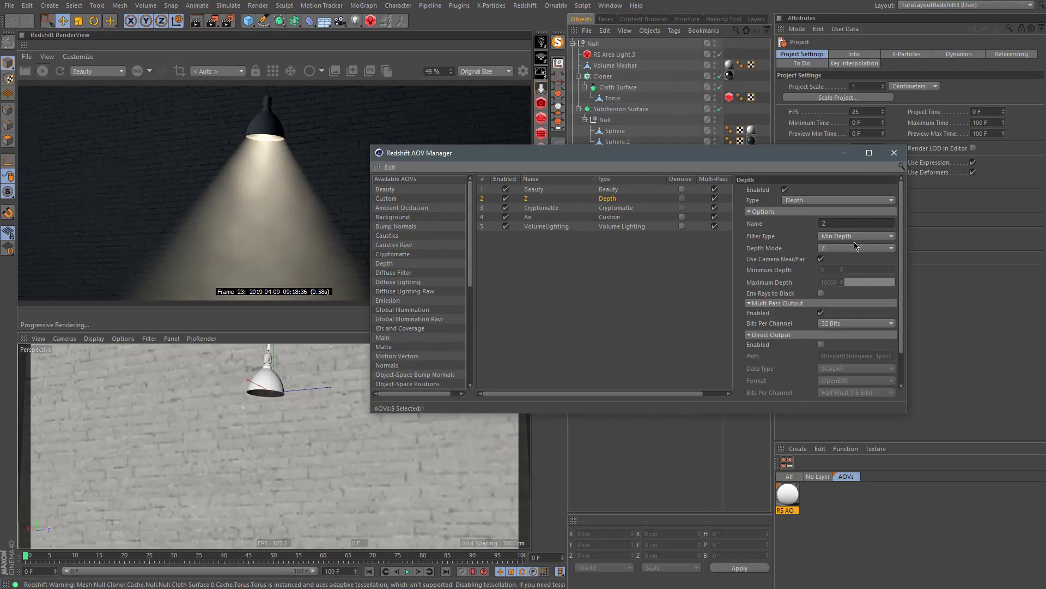
pyautogui.click(557, 209)
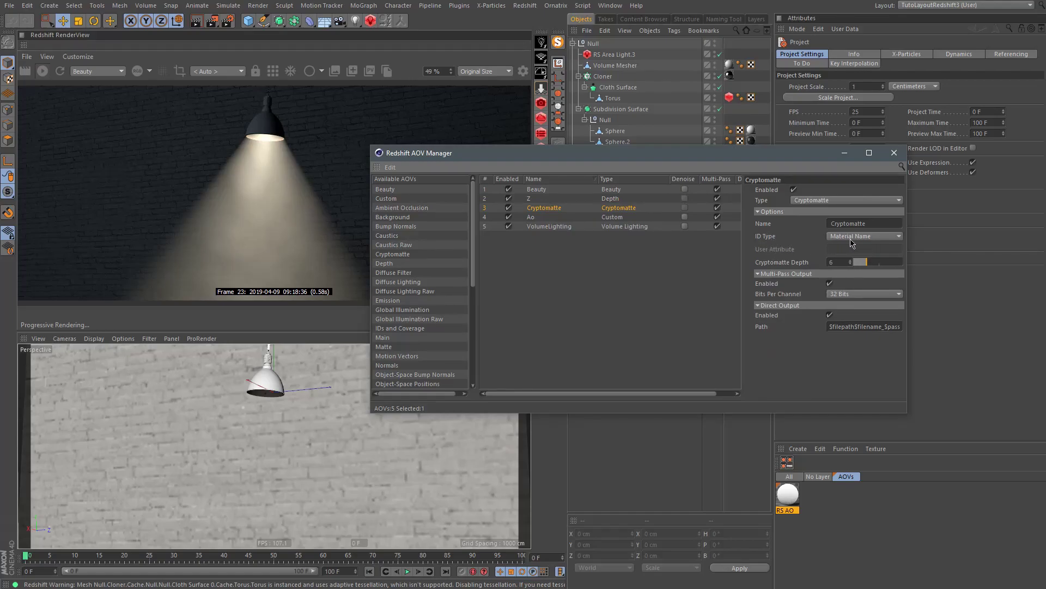
pyautogui.click(559, 218)
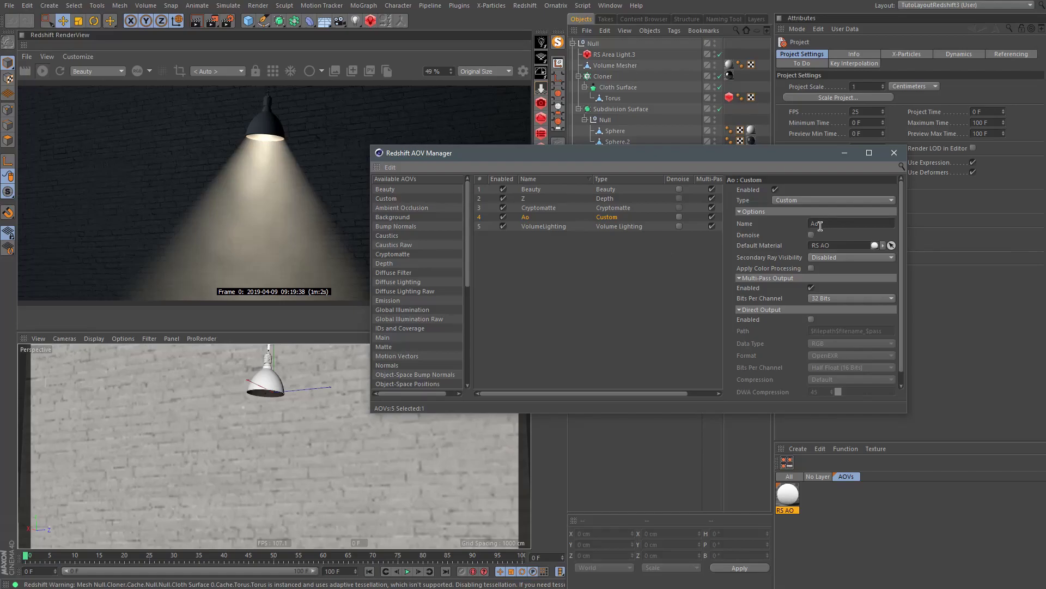
pyautogui.click(554, 226)
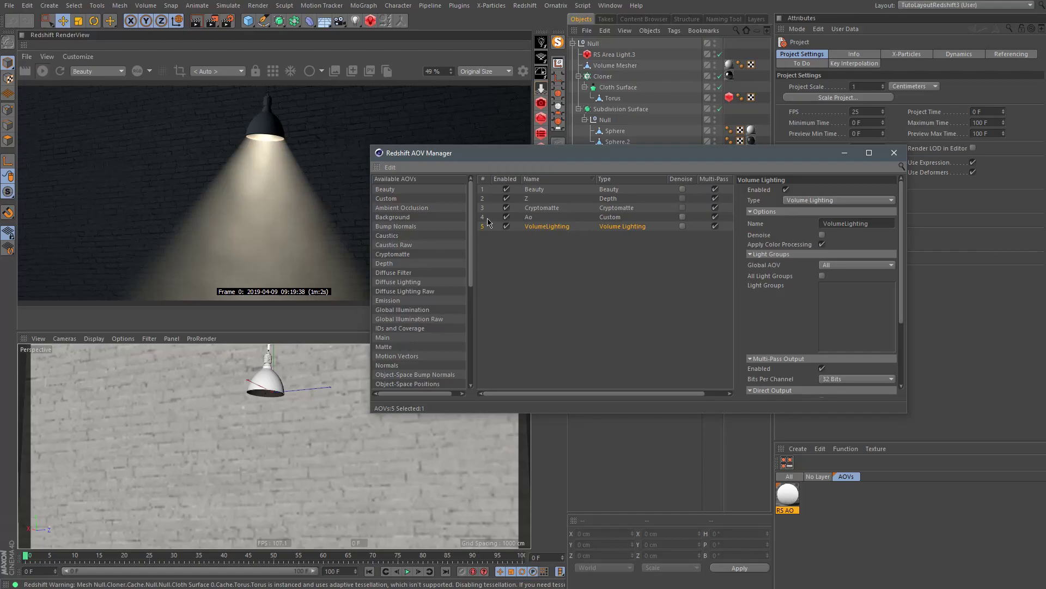
# Display the VolumeLighting pass in the Redshift RenderView and close the AOV Manager
pyautogui.click(96, 72)
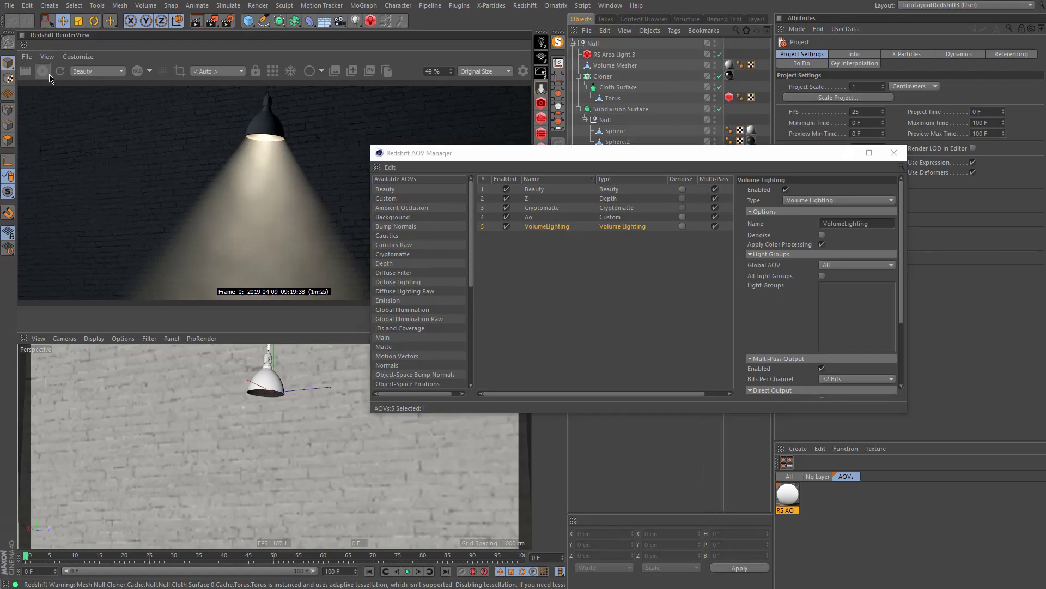
pyautogui.click(91, 109)
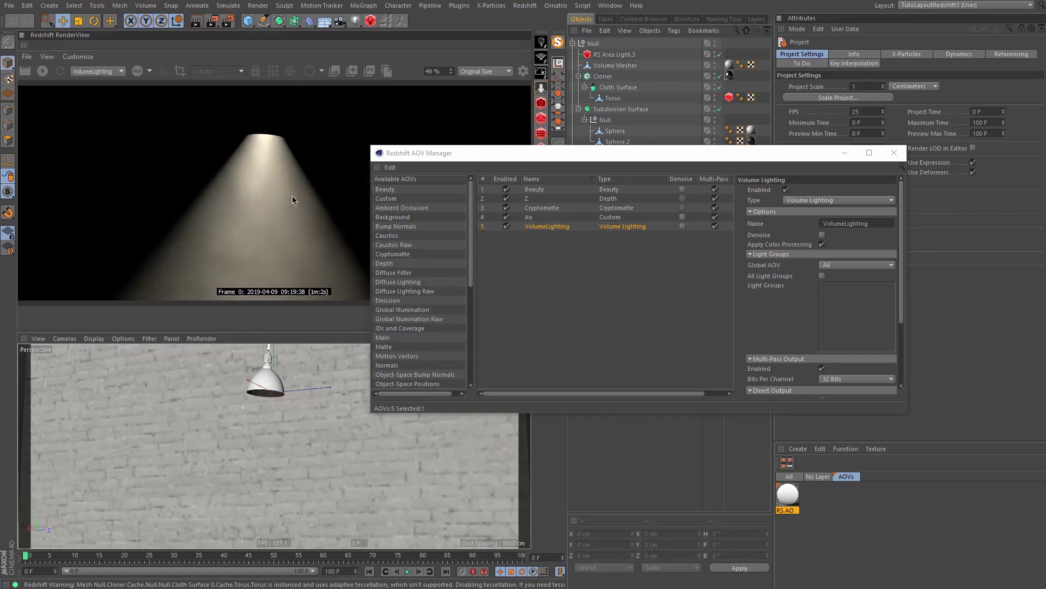
pyautogui.click(890, 153)
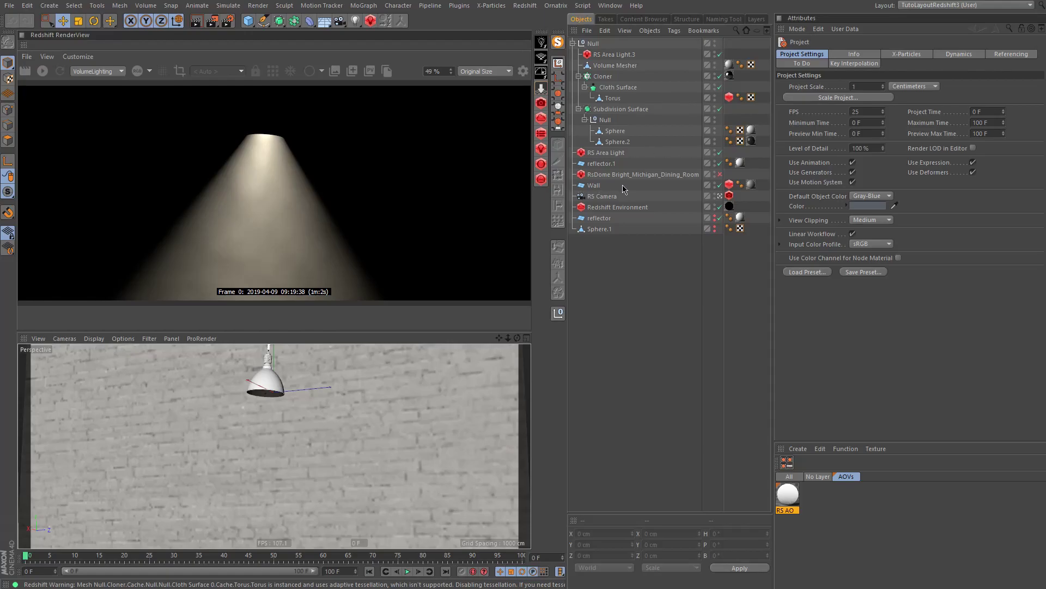
# Export the RS Camera as Alembic for frames 0 to 100, overwriting RSCamera01.abc in the project's Nuke folder
pyautogui.click(605, 198)
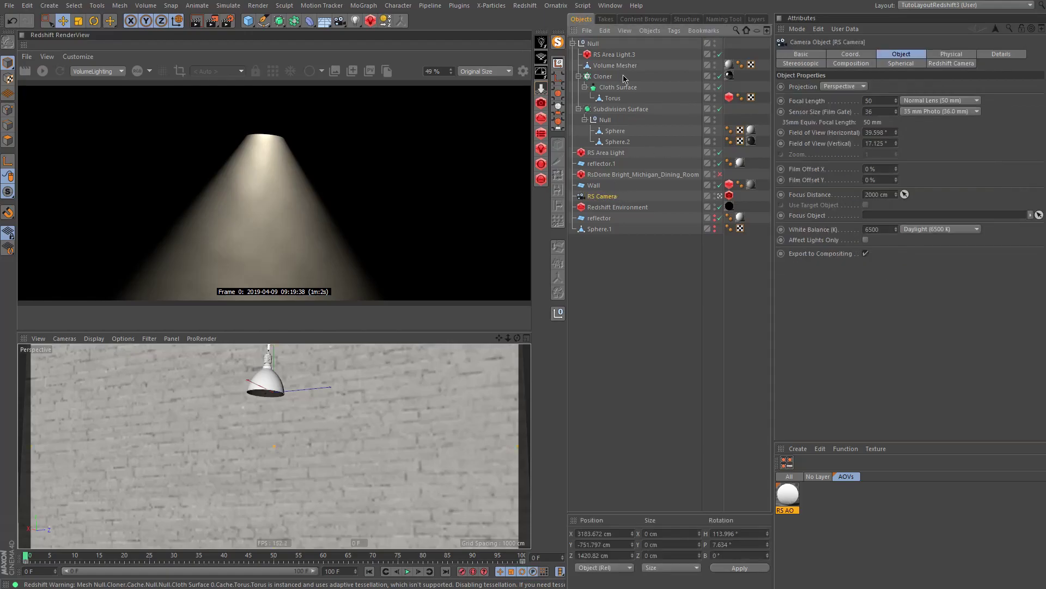
pyautogui.click(587, 31)
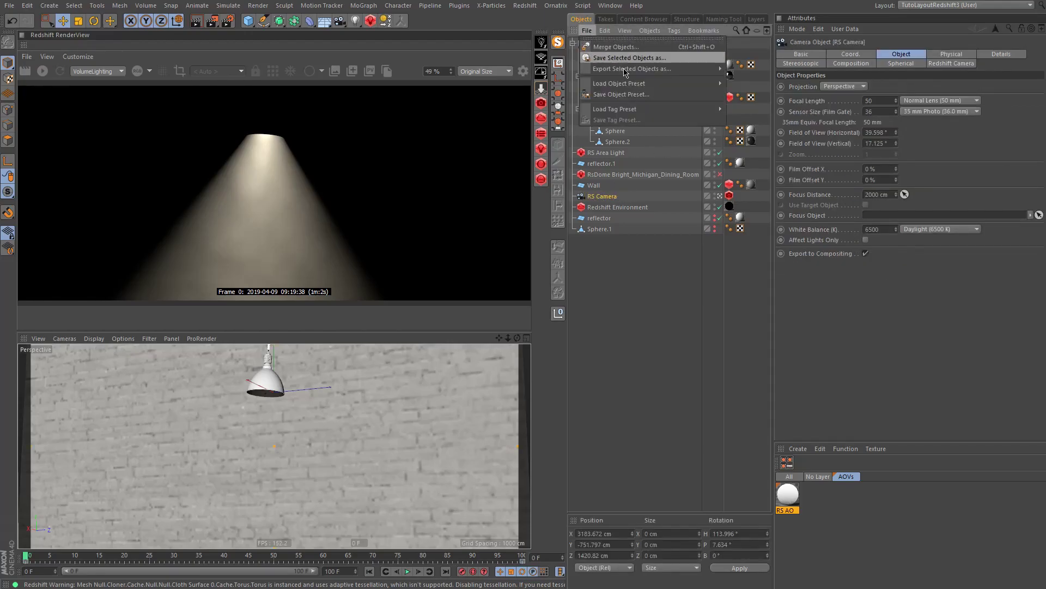
pyautogui.moveTo(631, 72)
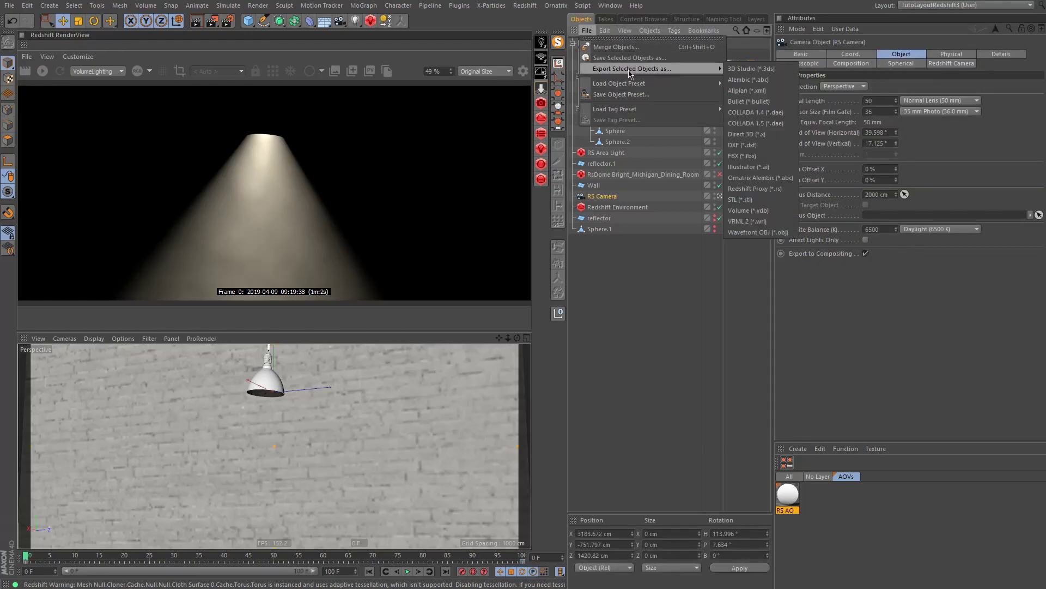
pyautogui.click(747, 79)
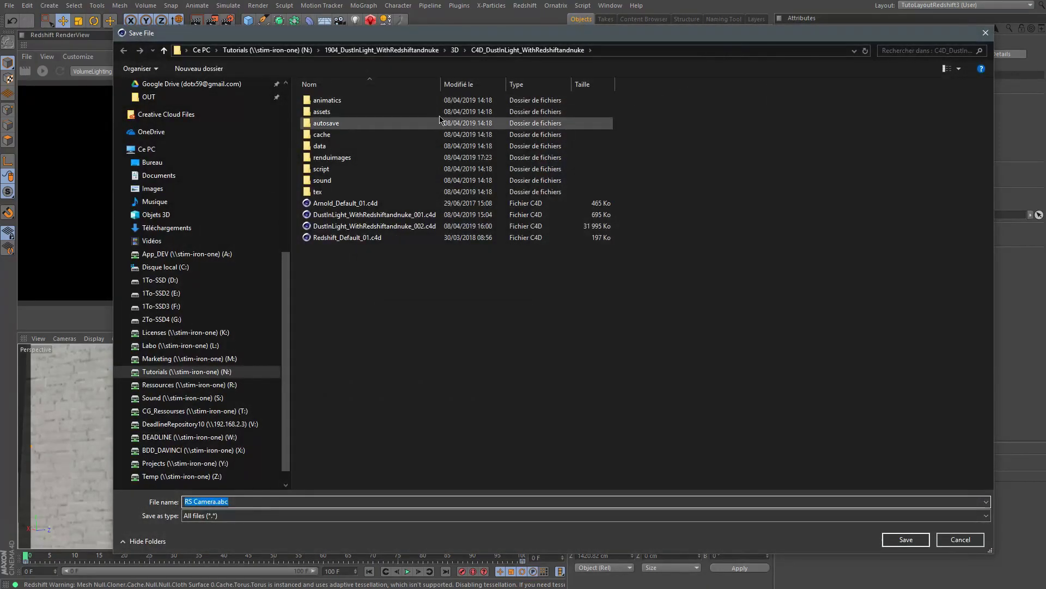
pyautogui.click(419, 52)
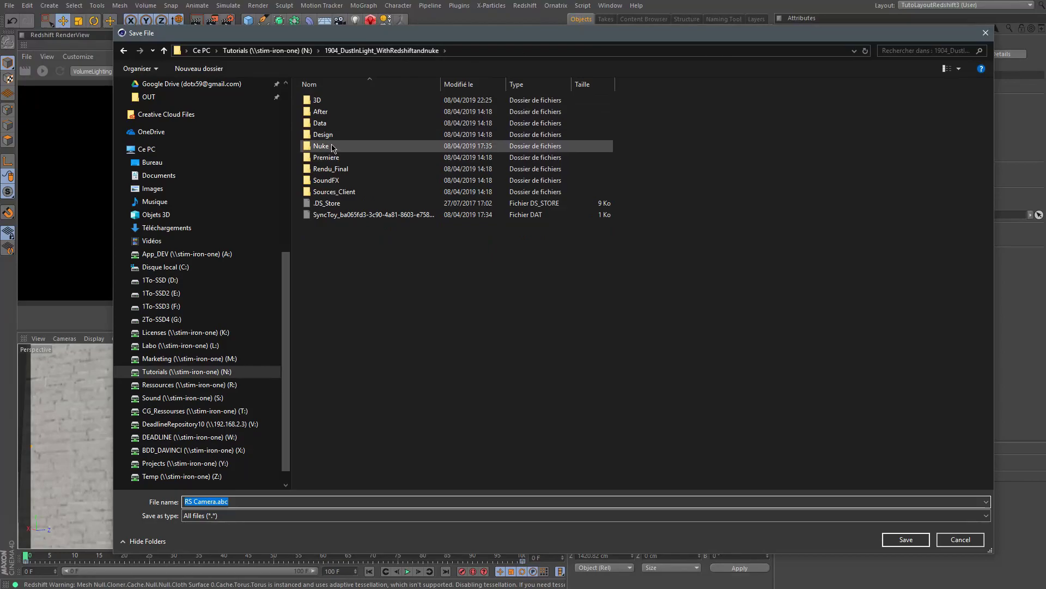
pyautogui.doubleClick(351, 146)
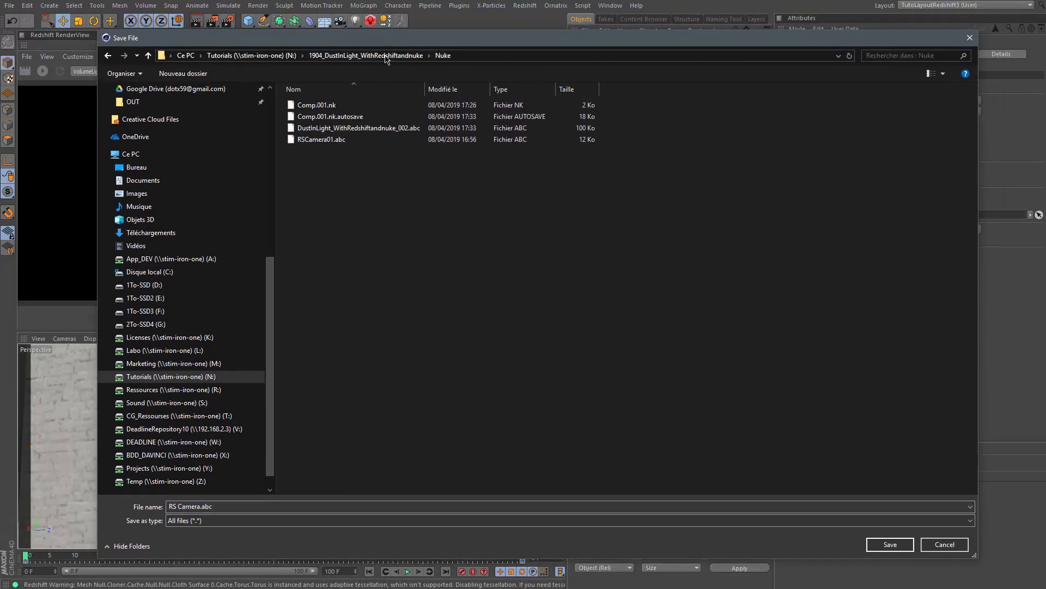
pyautogui.click(338, 140)
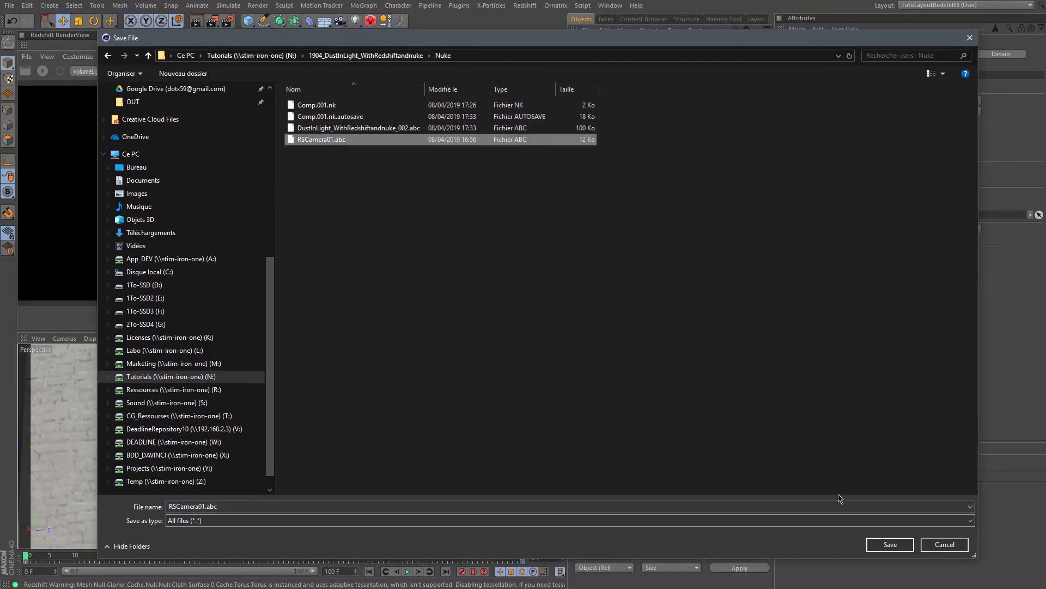
pyautogui.click(890, 544)
pyautogui.click(548, 292)
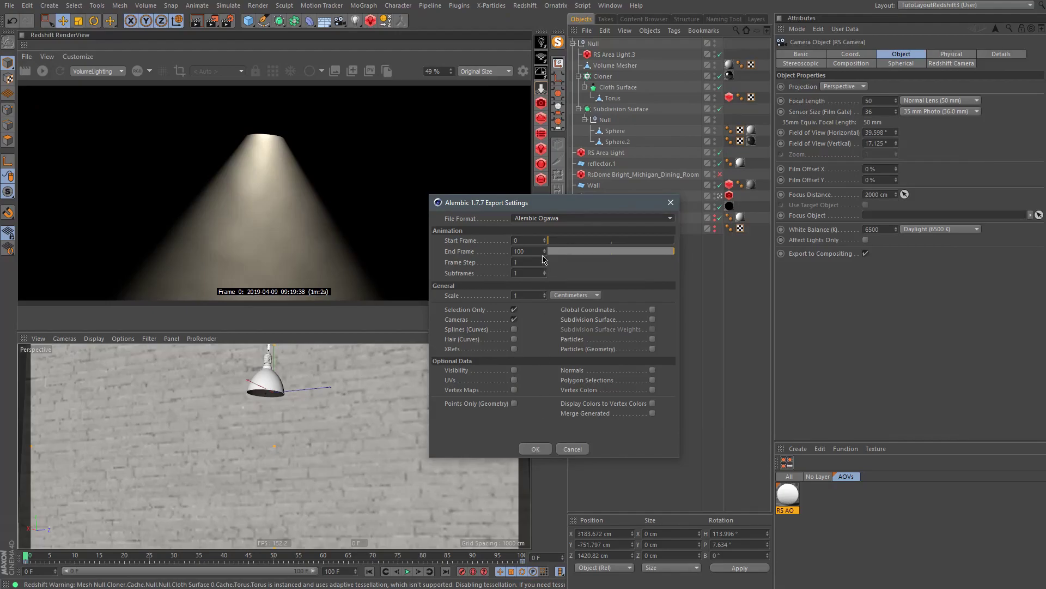
pyautogui.doubleClick(528, 252)
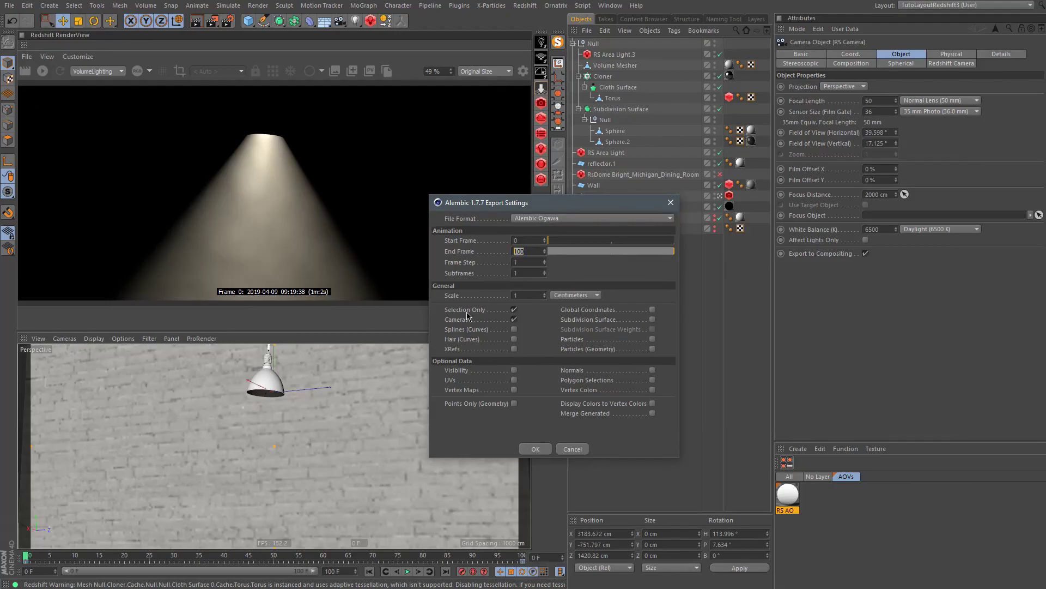
pyautogui.click(545, 450)
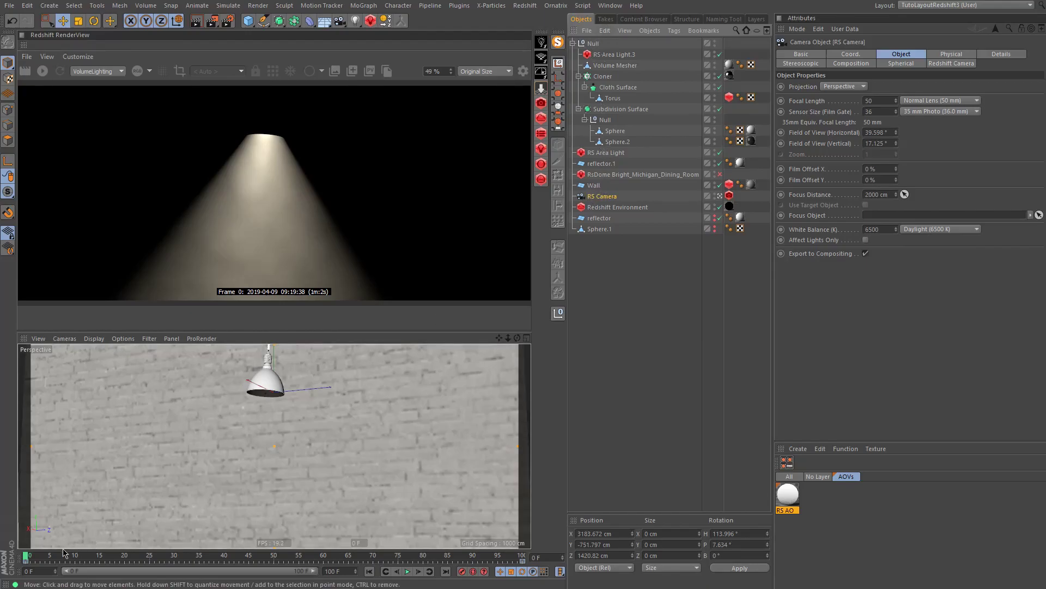
# Export the lamp's top-level Null and the Wall as Alembic with Cameras off, overwriting DustInLight_WithRedshiftandnuke_002.abc in the Nuke folder
pyautogui.moveTo(25, 557)
pyautogui.mouseDown()
pyautogui.moveTo(520, 557)
pyautogui.moveTo(17, 554)
pyautogui.mouseUp()
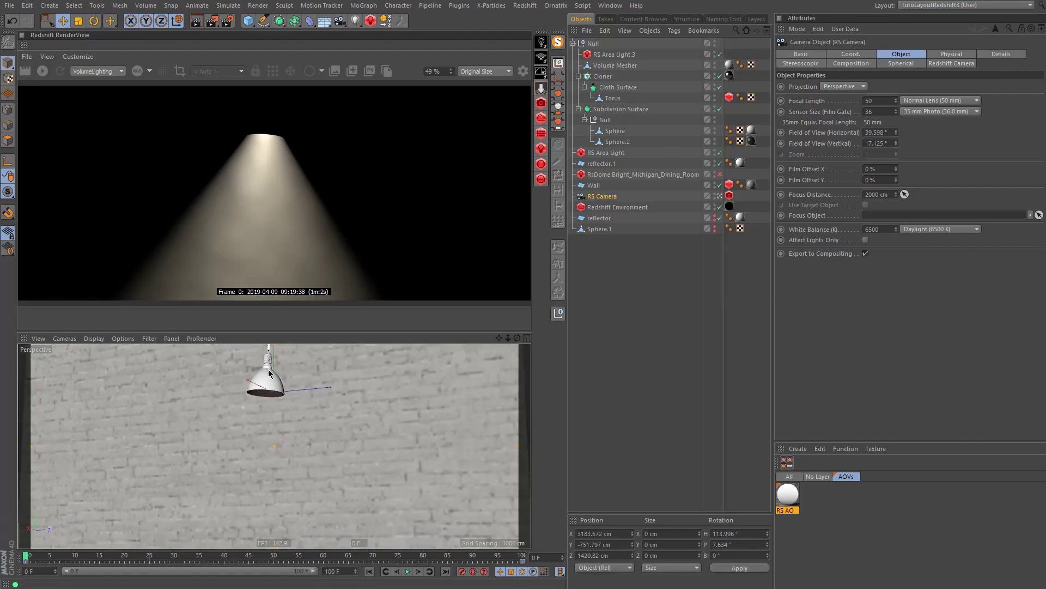
pyautogui.click(595, 45)
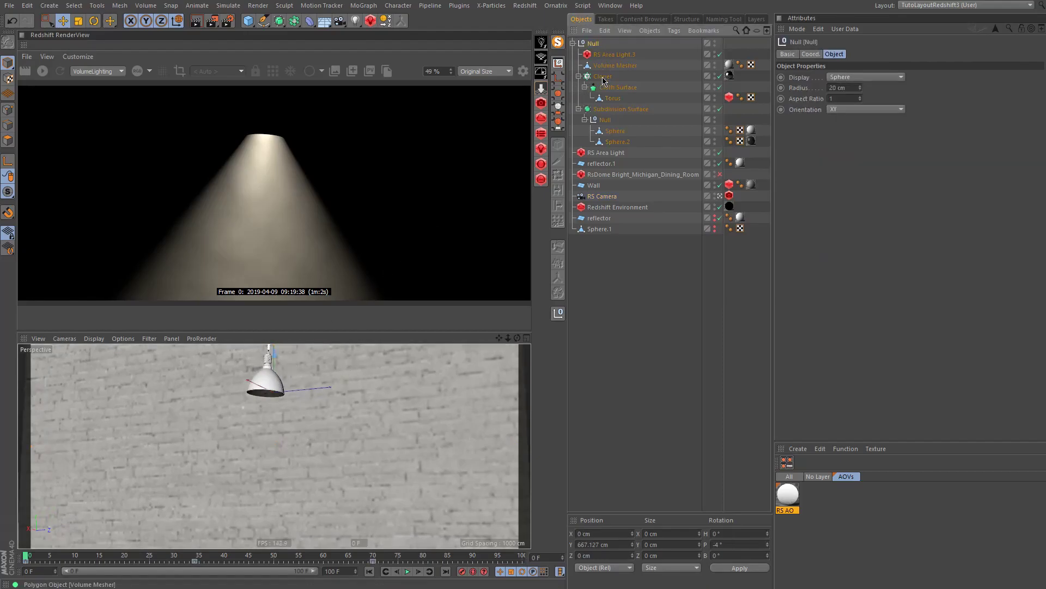
pyautogui.keyDown('ctrl'); pyautogui.click(597, 186); pyautogui.keyUp('ctrl')
pyautogui.click(586, 31)
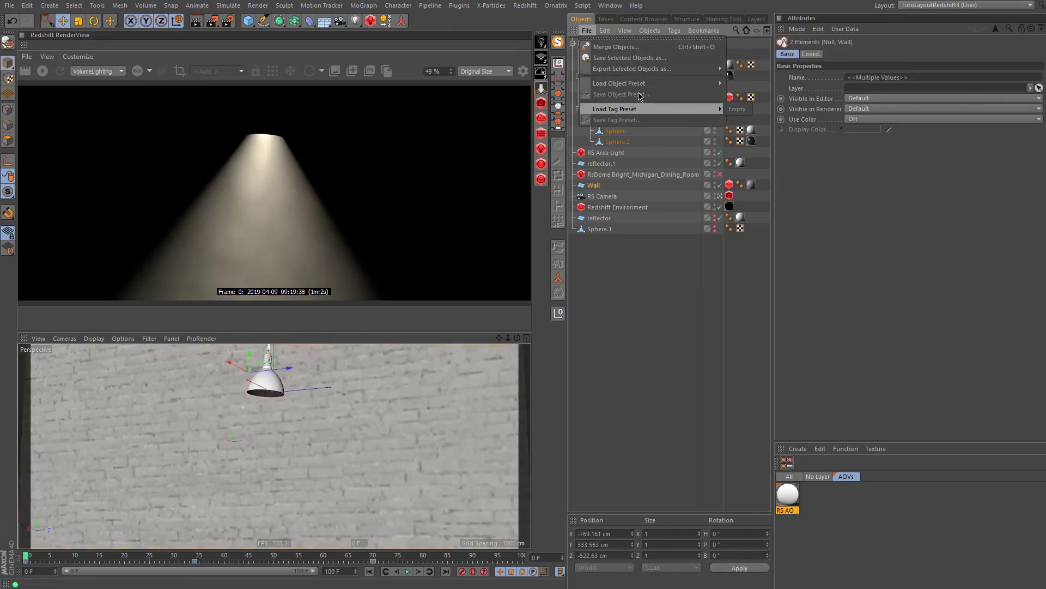
pyautogui.moveTo(643, 68)
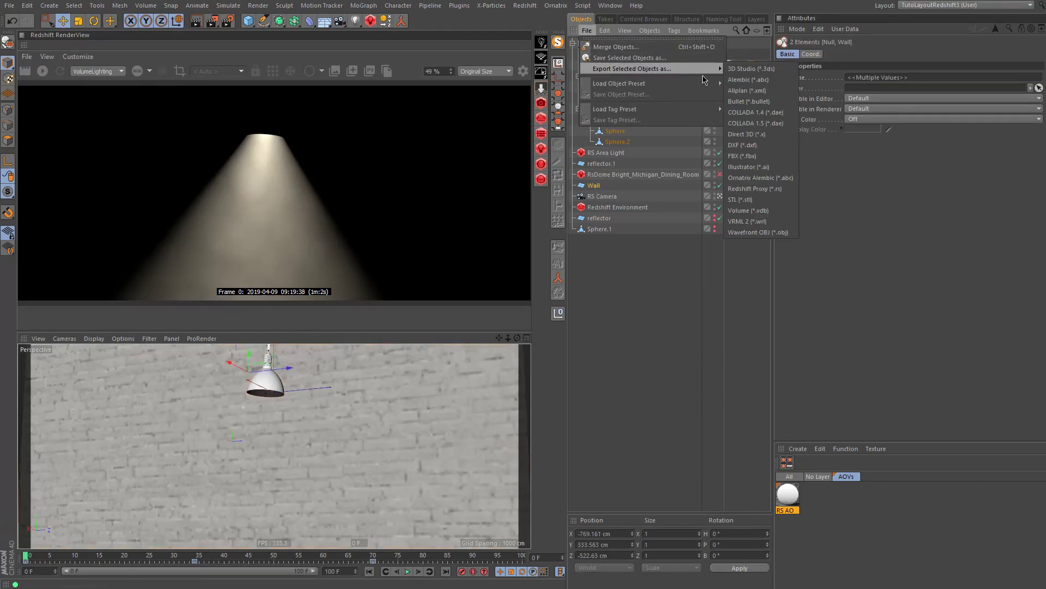
pyautogui.click(749, 80)
pyautogui.click(355, 128)
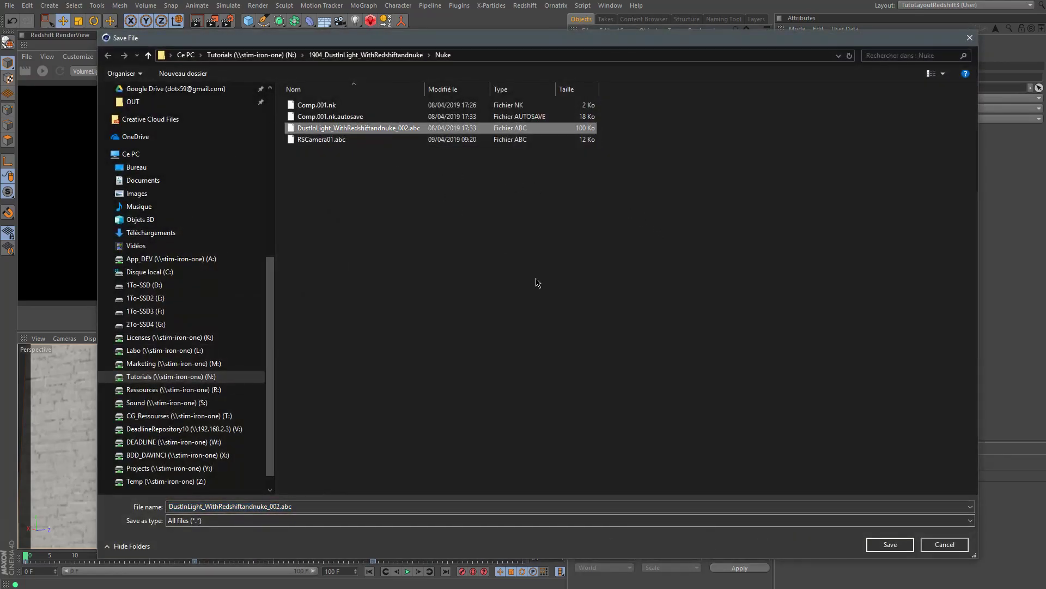
pyautogui.click(889, 545)
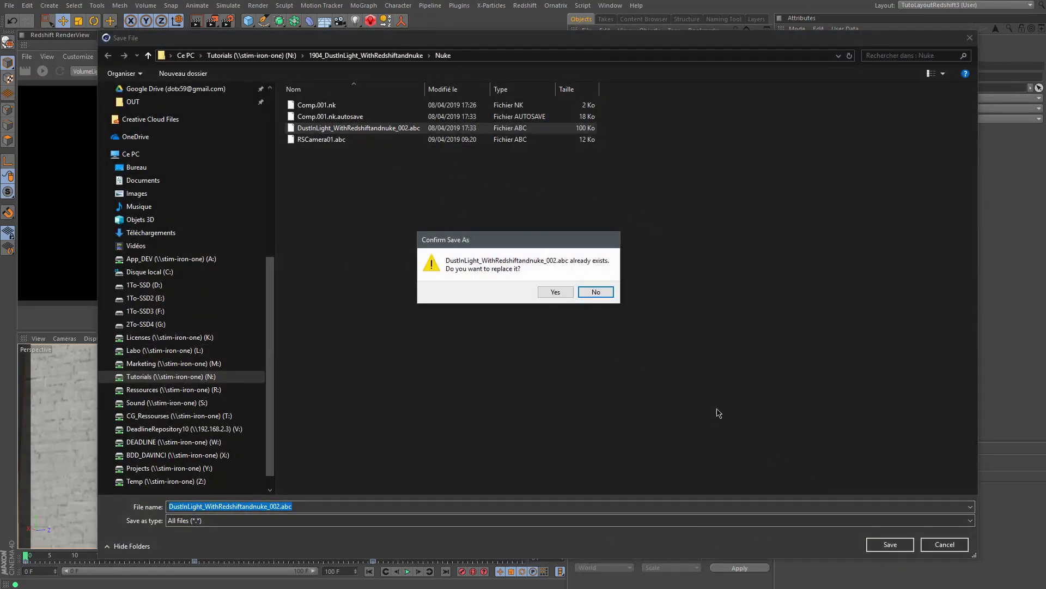
pyautogui.click(557, 295)
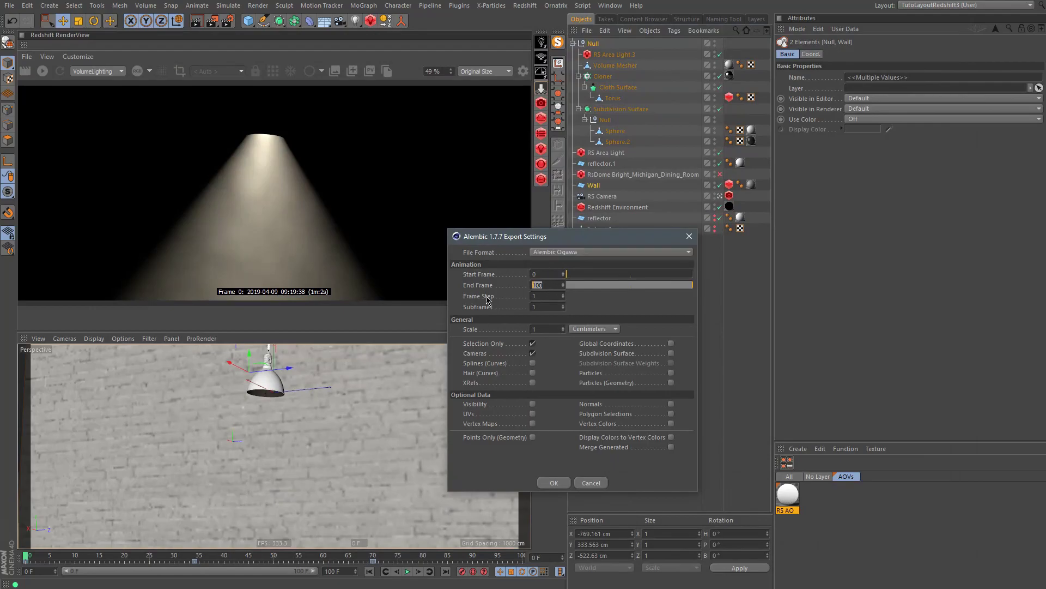
pyautogui.click(533, 353)
pyautogui.click(554, 483)
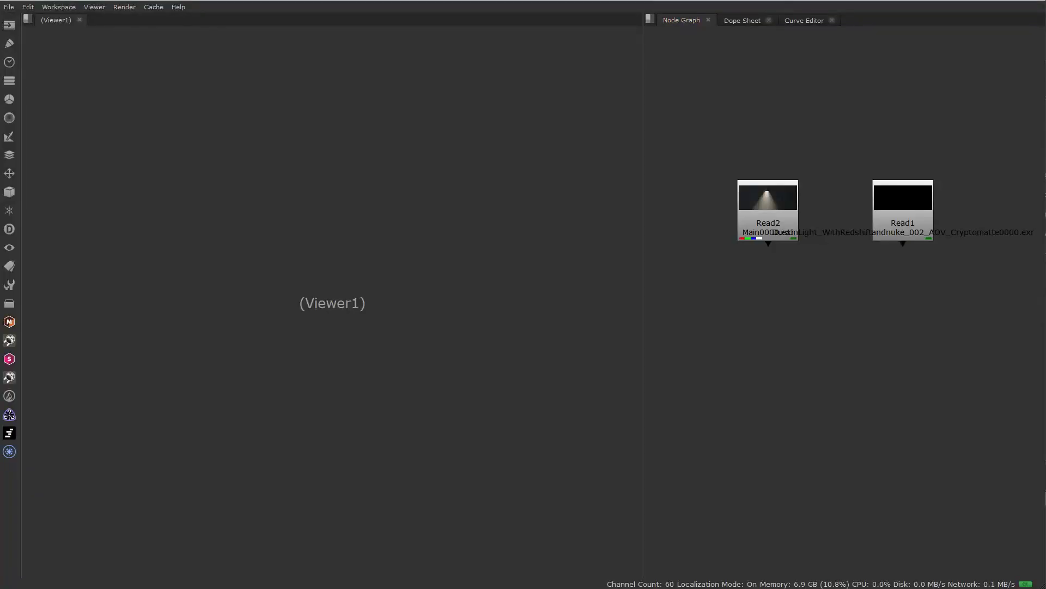
# Switch to Nuke, space the two Read nodes apart, and view the Main render followed by the Cryptomatte render
pyautogui.moveTo(790, 202); pyautogui.dragTo(773, 196)
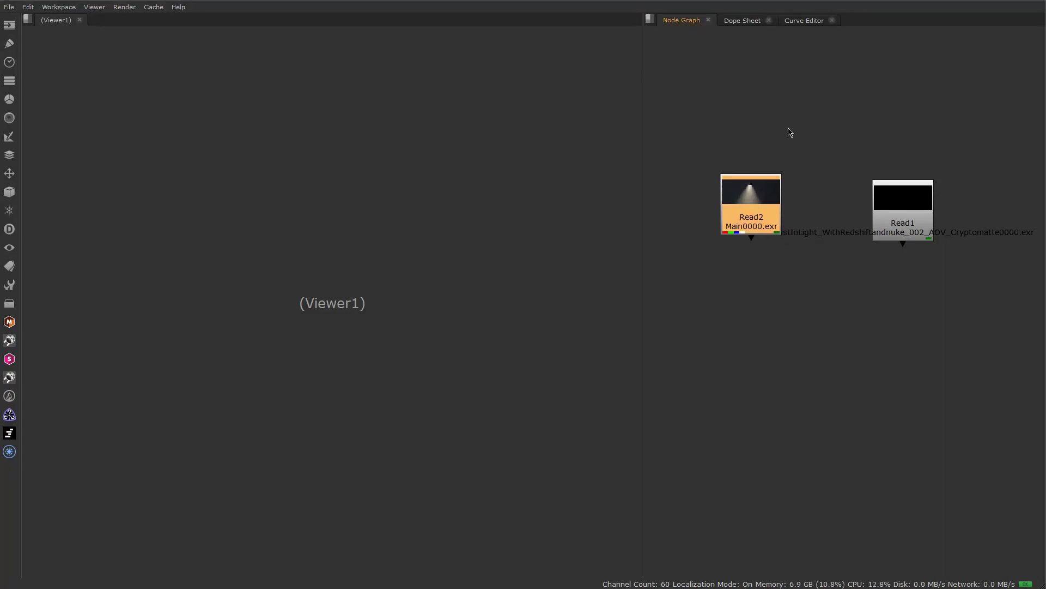
pyautogui.press('1')
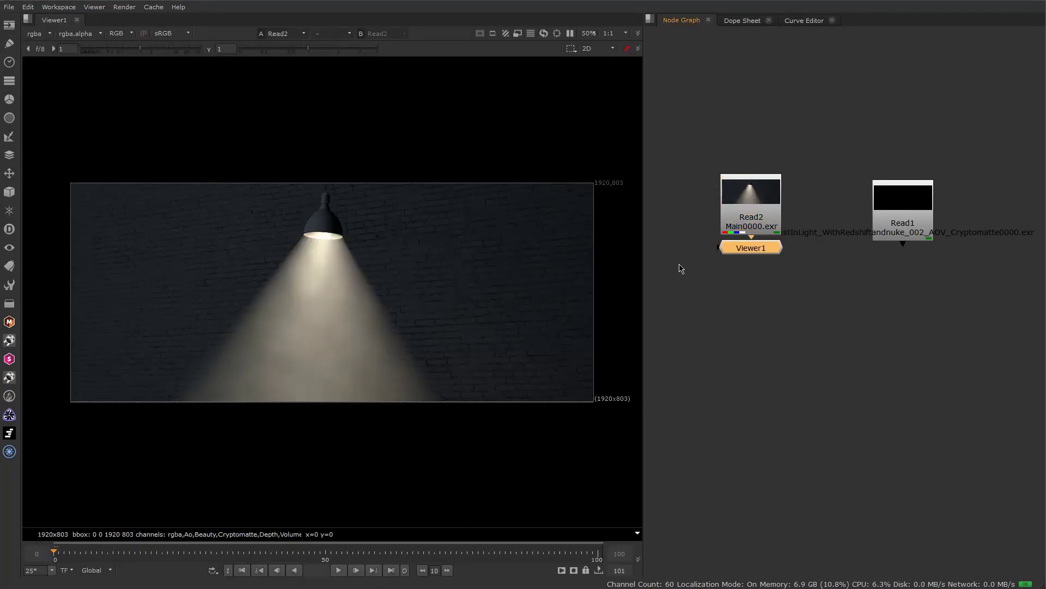
pyautogui.moveTo(906, 221); pyautogui.dragTo(934, 210)
pyautogui.press('1')
pyautogui.click(1004, 73)
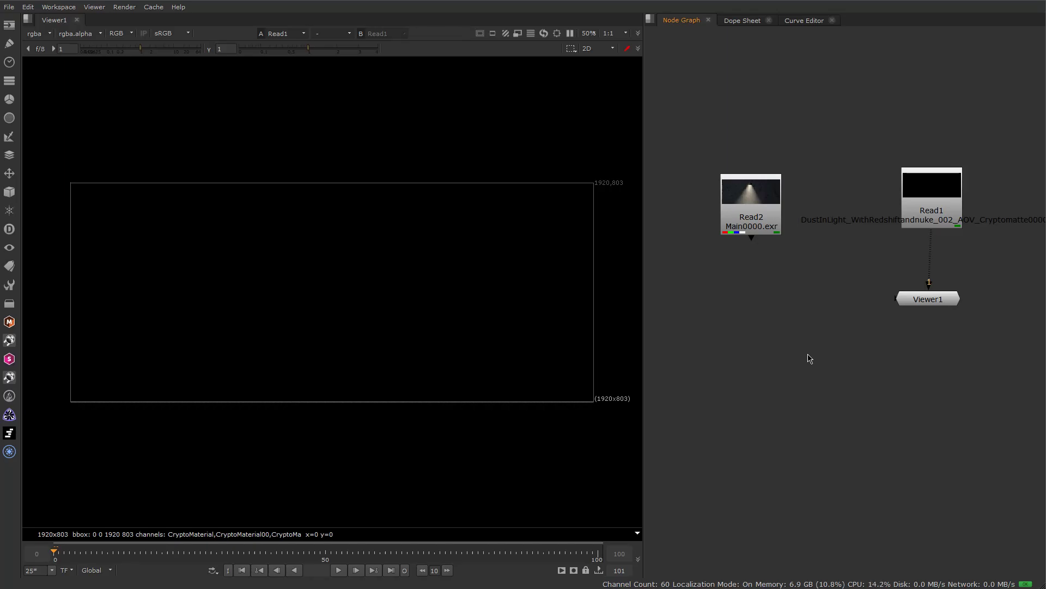
# Load Wide_Dust_Particles_12_1040_6K.mov from G:/FOOTAGES/ActionVFX/DP1_6K-PRORES into a new Read node and close its settings
pyautogui.press('r')
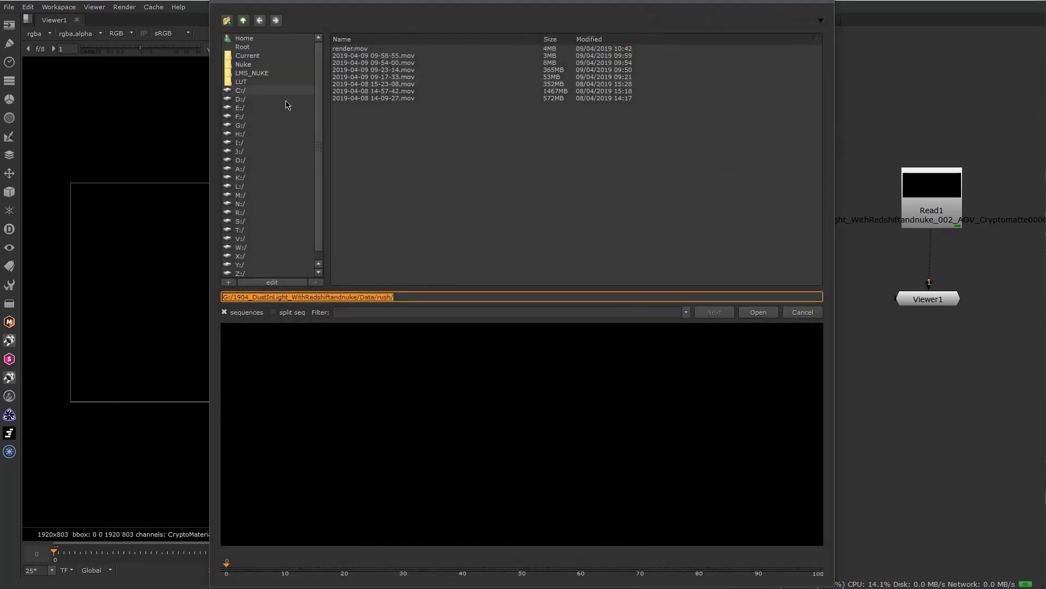
pyautogui.click(241, 125)
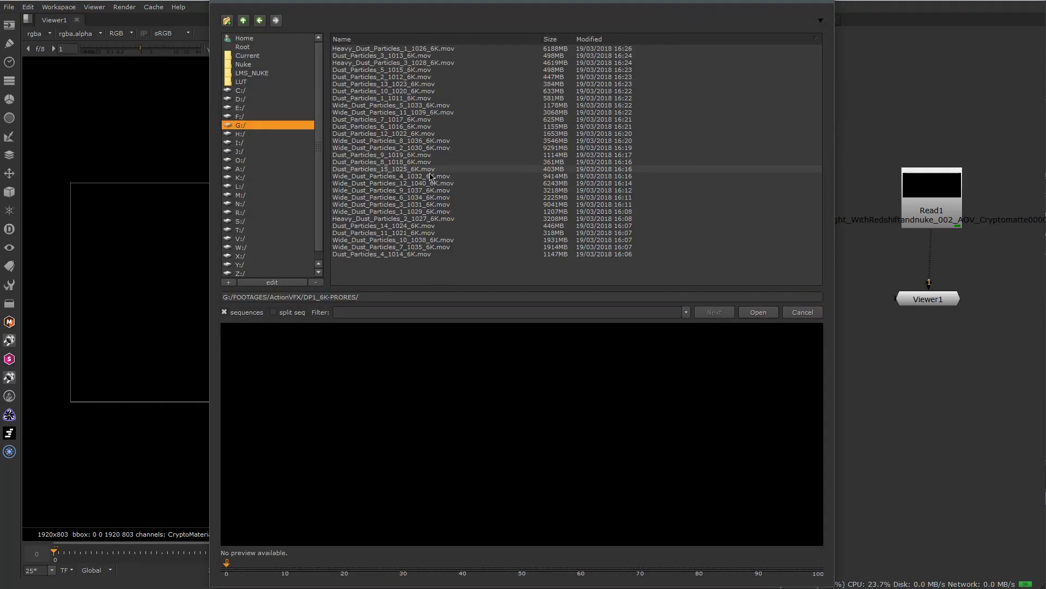
pyautogui.click(399, 187)
pyautogui.doubleClick(402, 188)
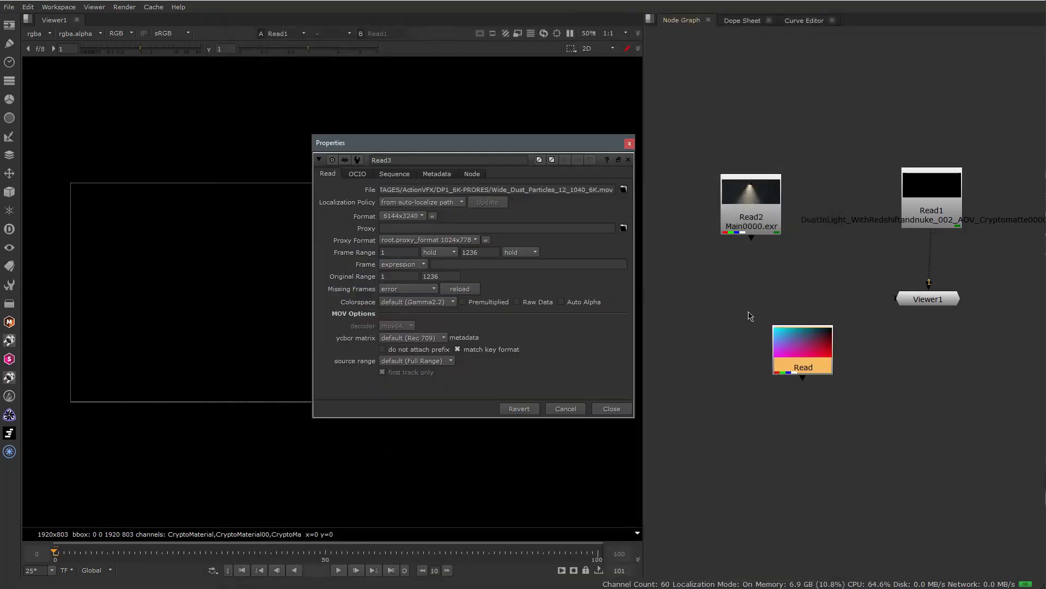
pyautogui.click(622, 410)
# Place the dust footage's Read node beneath the Main render, show it in the viewer, and scrub to frame 57
pyautogui.moveTo(803, 349); pyautogui.dragTo(760, 341)
pyautogui.press('1')
pyautogui.moveTo(222, 550); pyautogui.dragTo(236, 551)
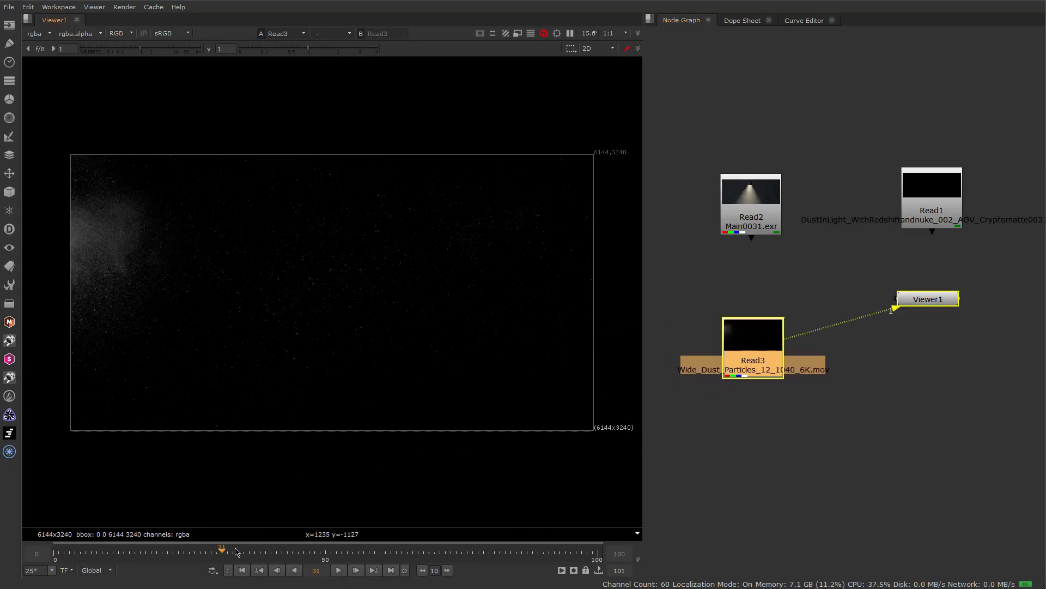
pyautogui.click(364, 552)
# Examine the dust footage's Read settings and its frame range in the Dope Sheet, then return to the node graph
pyautogui.doubleClick(753, 335)
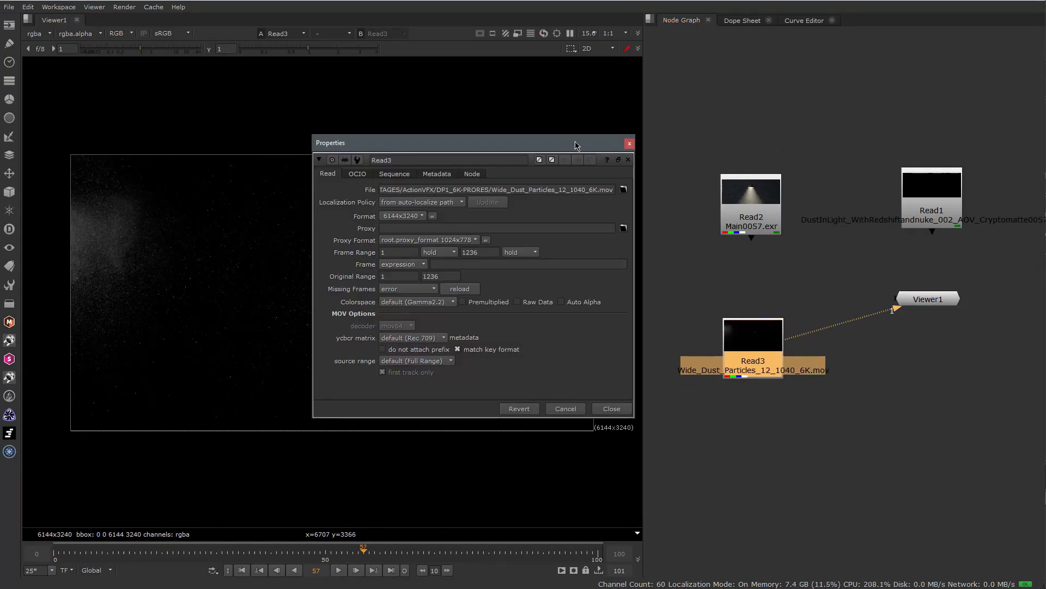
pyautogui.moveTo(576, 146); pyautogui.dragTo(538, 147)
pyautogui.moveTo(751, 330); pyautogui.dragTo(746, 332)
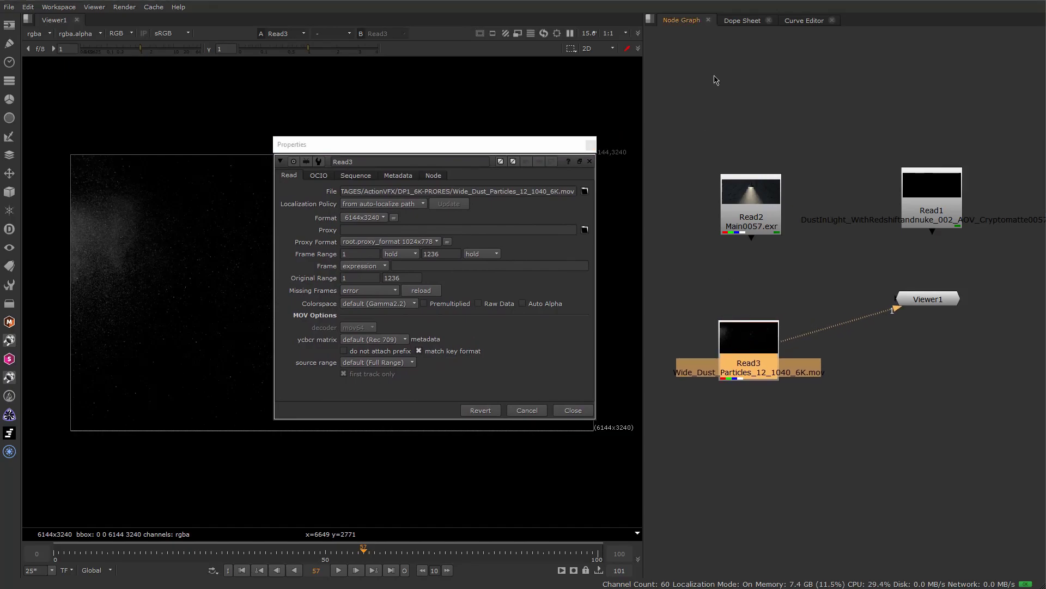
pyautogui.click(744, 21)
pyautogui.moveTo(975, 43); pyautogui.dragTo(908, 44)
pyautogui.click(573, 410)
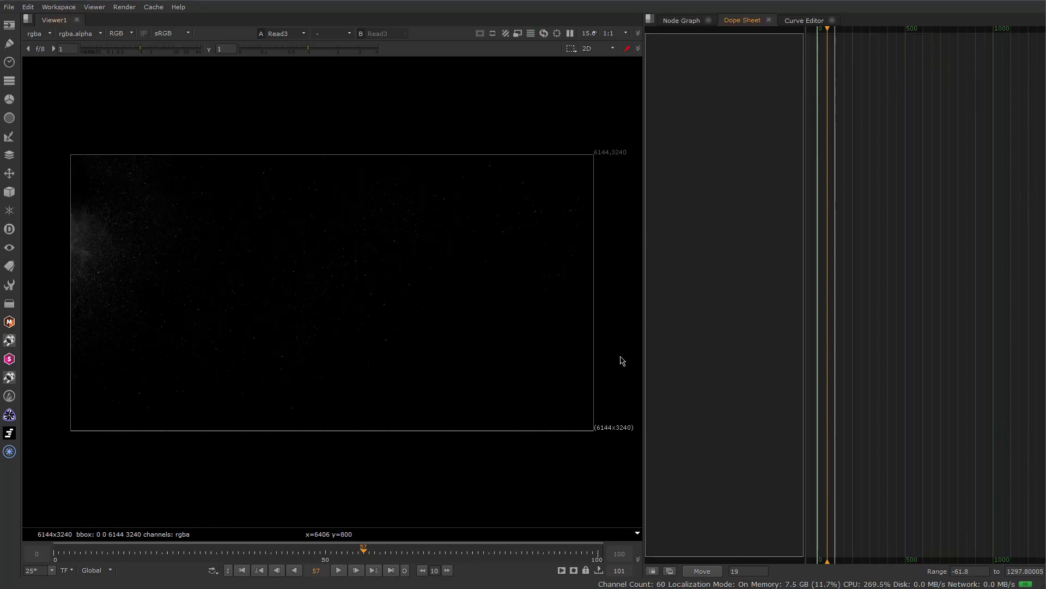
pyautogui.click(682, 21)
# Move the dust Read node and the Viewer node far to the left of the render nodes
pyautogui.scroll(-3, 820, 295)
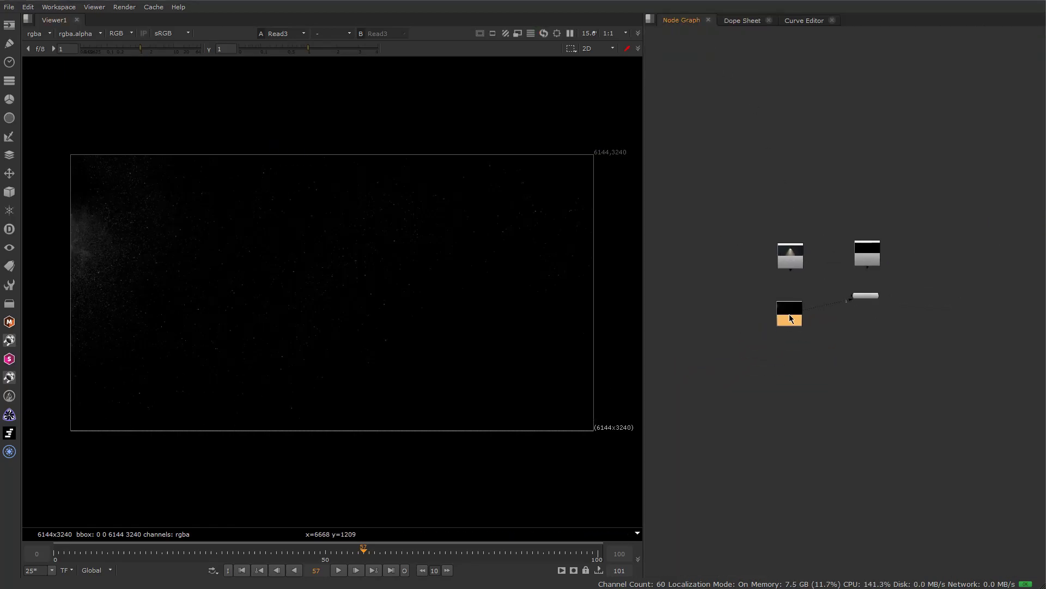
pyautogui.moveTo(779, 314); pyautogui.dragTo(638, 297)
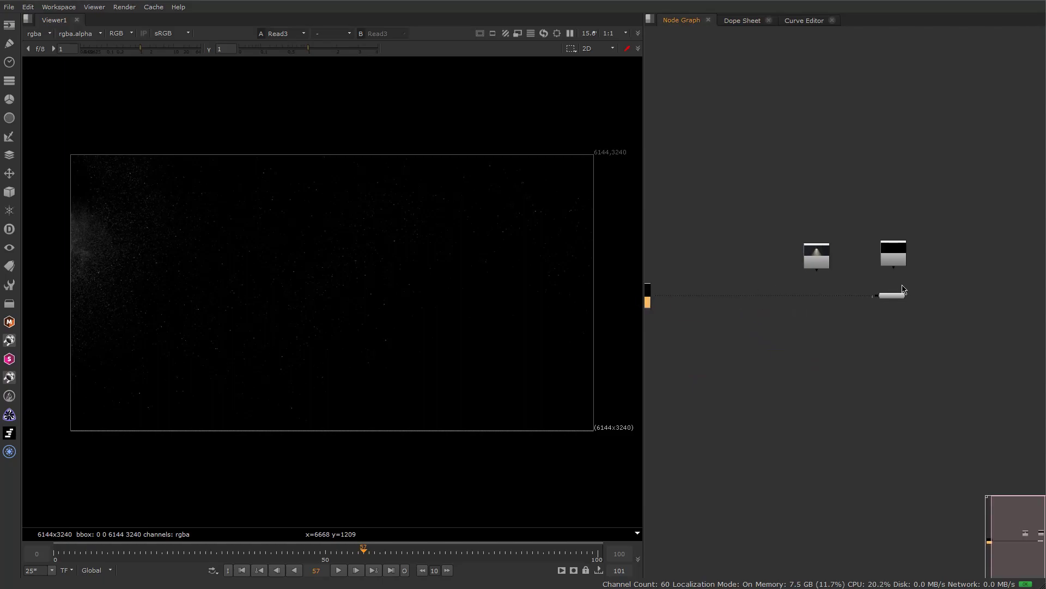
pyautogui.moveTo(897, 295); pyautogui.dragTo(670, 352)
pyautogui.click(843, 317)
pyautogui.scroll(3, 866, 236)
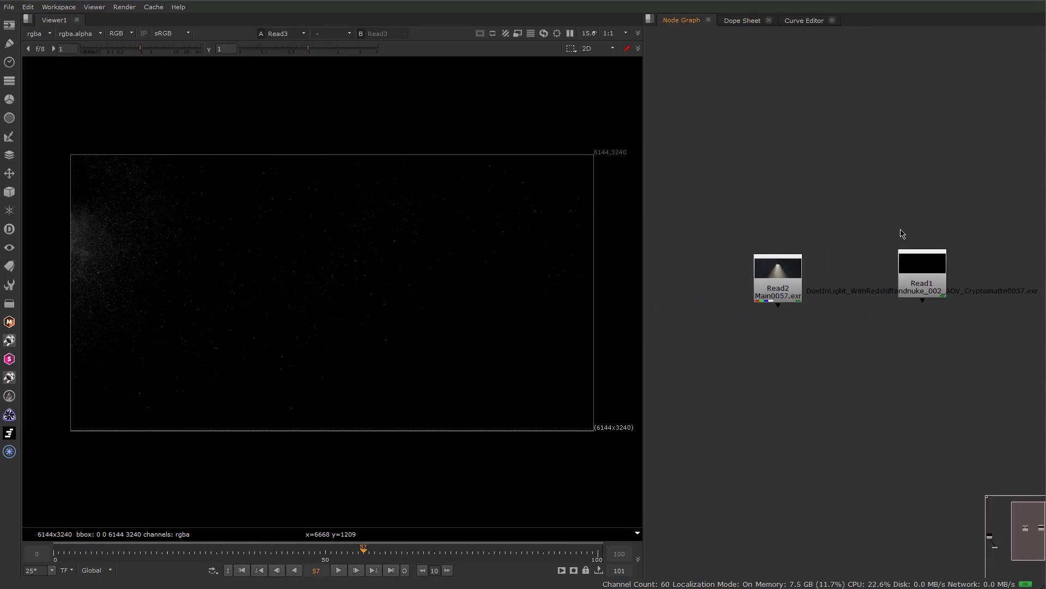
# Space the Main and Cryptomatte Read nodes further apart and show the Main render in the viewer
pyautogui.moveTo(927, 276); pyautogui.dragTo(966, 279)
pyautogui.moveTo(800, 281); pyautogui.dragTo(828, 283)
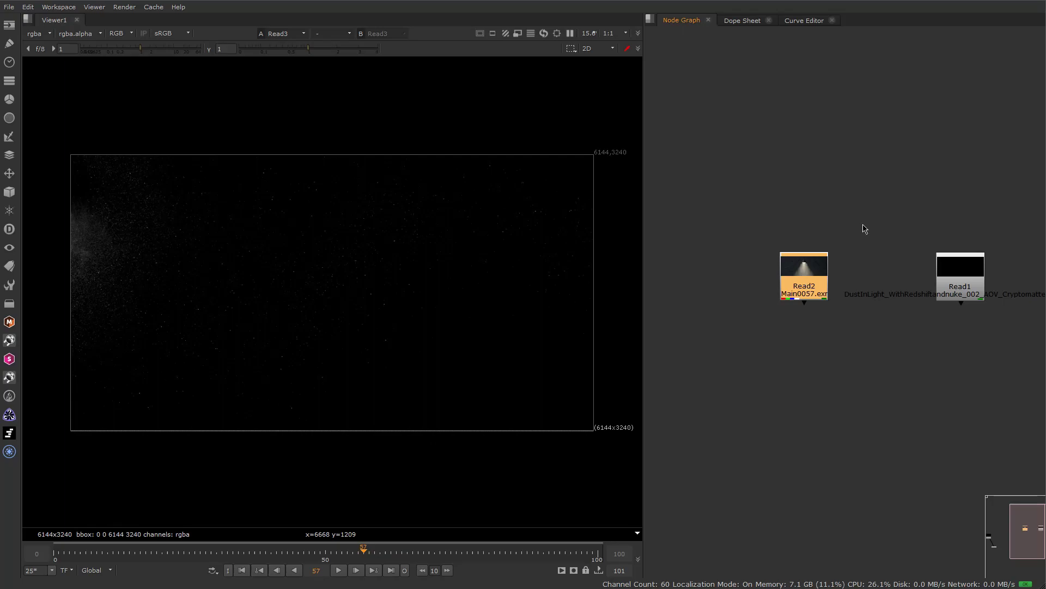
pyautogui.scroll(3, 894, 252)
pyautogui.moveTo(811, 267); pyautogui.dragTo(770, 284, button='middle')
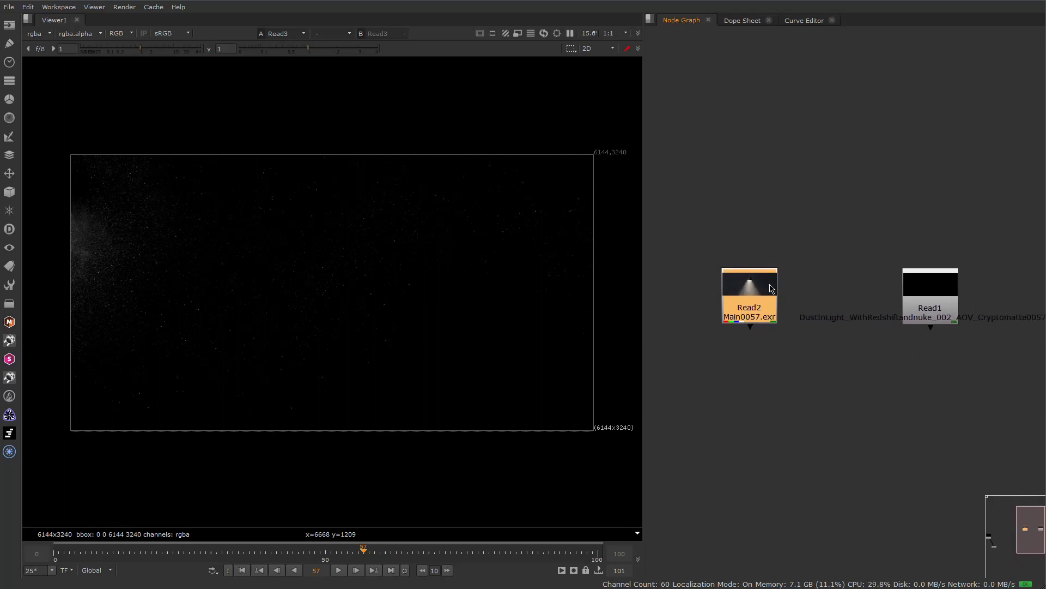
pyautogui.press('1')
pyautogui.moveTo(761, 293); pyautogui.dragTo(786, 290)
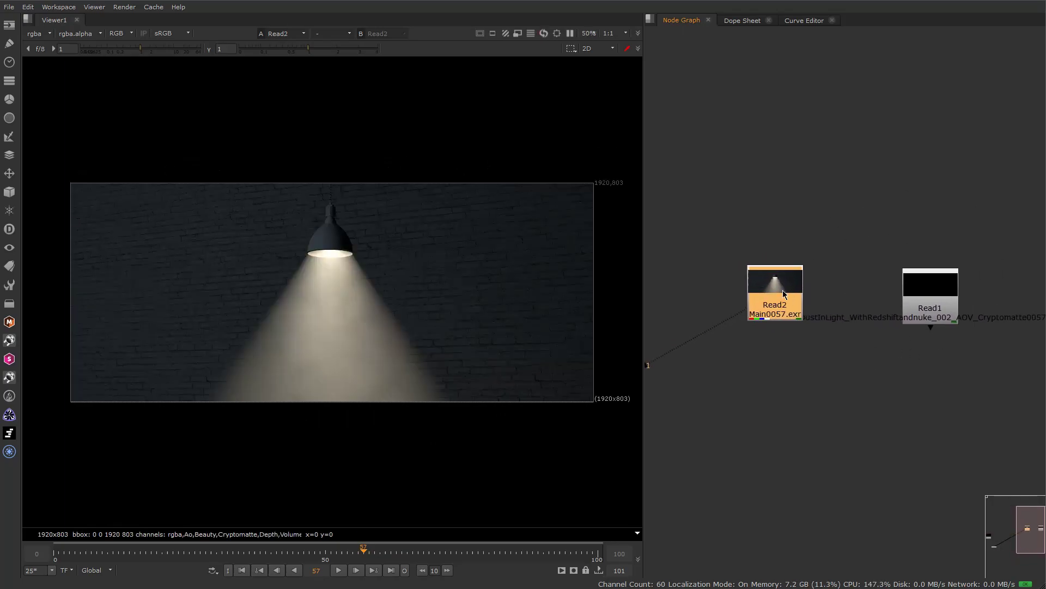
pyautogui.moveTo(935, 295); pyautogui.dragTo(963, 290)
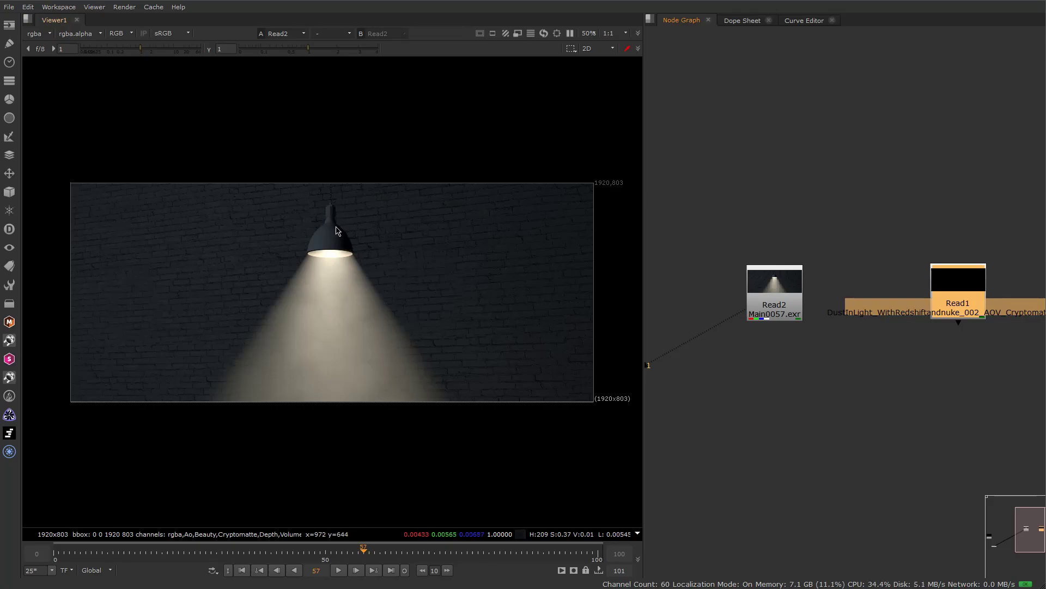
pyautogui.moveTo(947, 278); pyautogui.dragTo(979, 273)
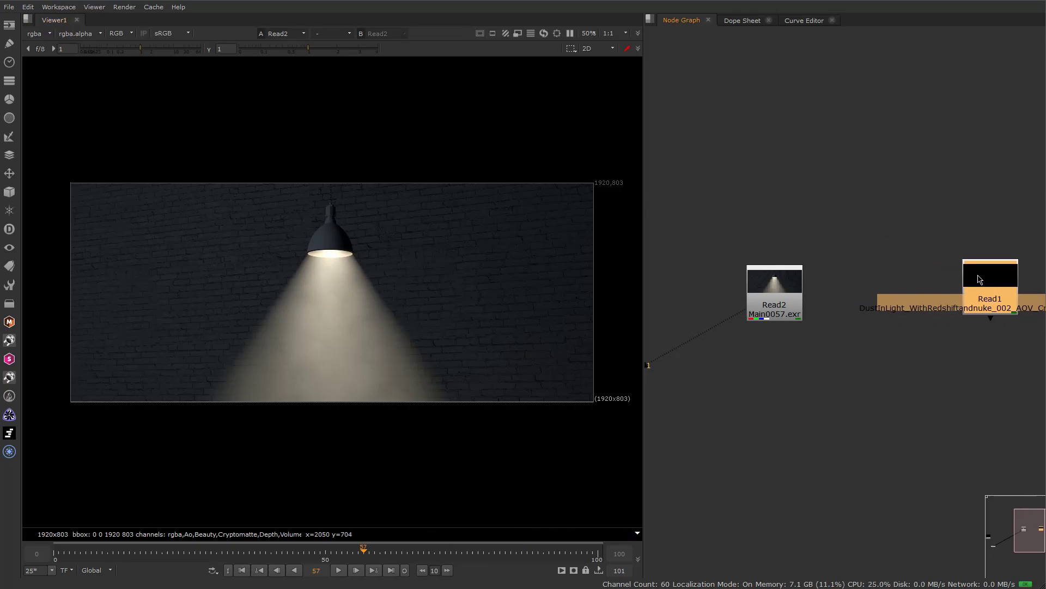
pyautogui.moveTo(775, 289); pyautogui.dragTo(797, 283)
# Add a Shuffle node directly after the Main render's Read node
pyautogui.press('Tab')
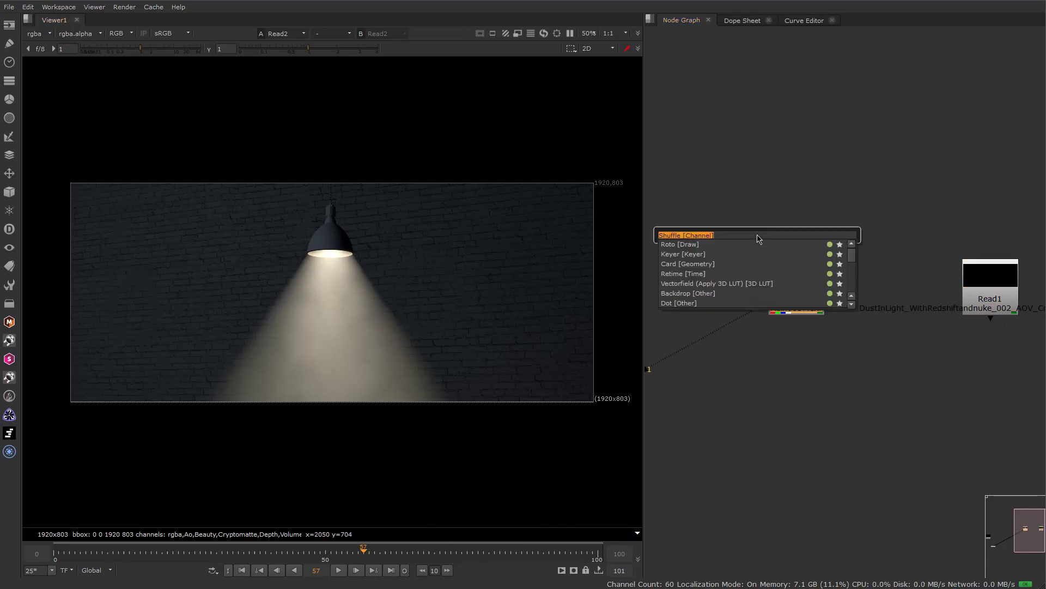
pyautogui.press('Return')
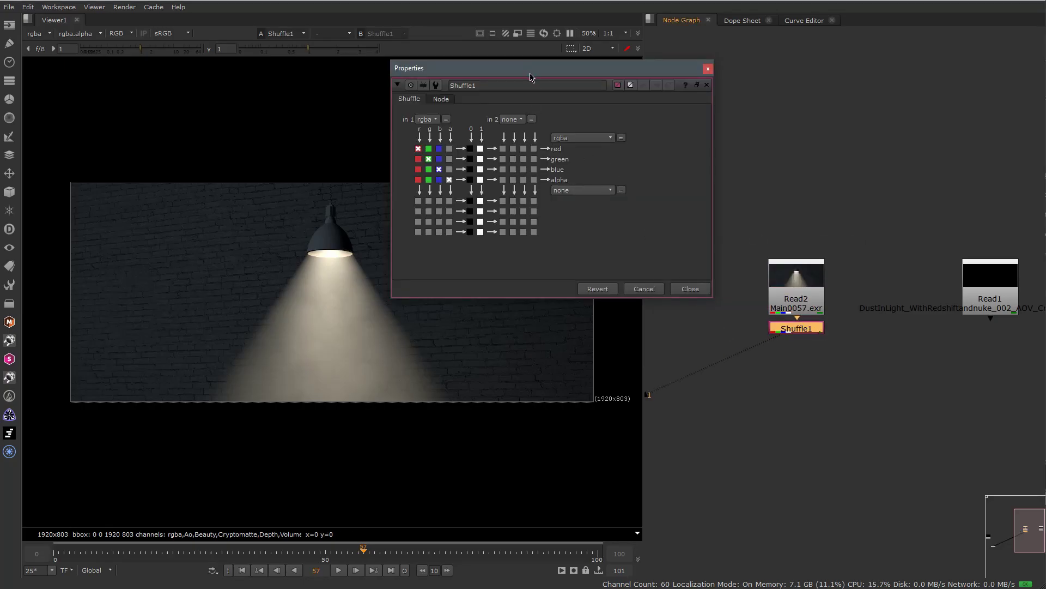
pyautogui.moveTo(530, 76); pyautogui.dragTo(549, 194)
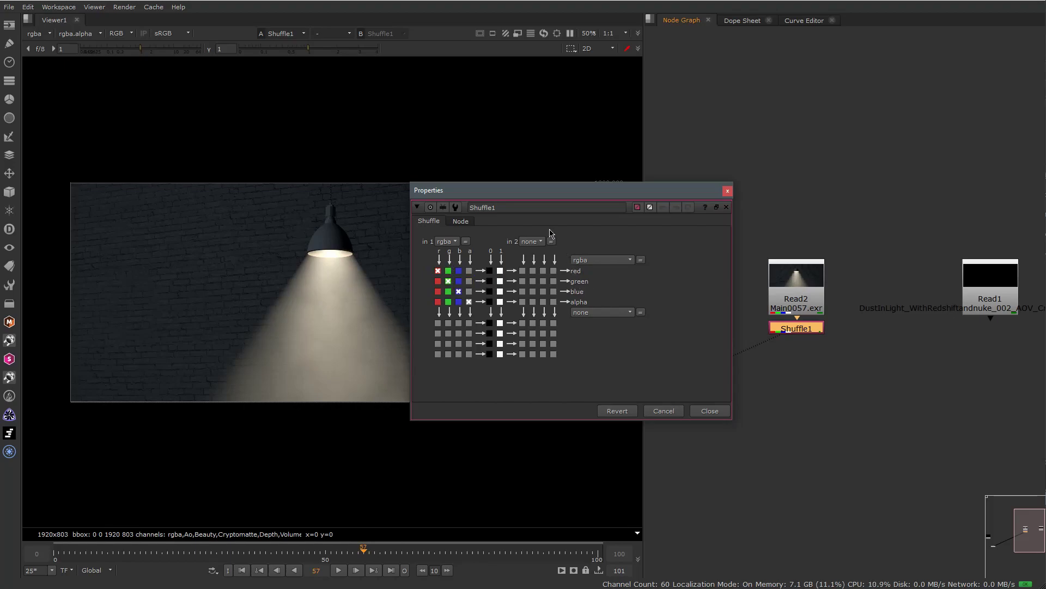
pyautogui.moveTo(518, 202); pyautogui.dragTo(531, 211)
# Shuffle the Main render's Depth layer into Nuke's built-in depth layer and close the node's settings
pyautogui.click(457, 250)
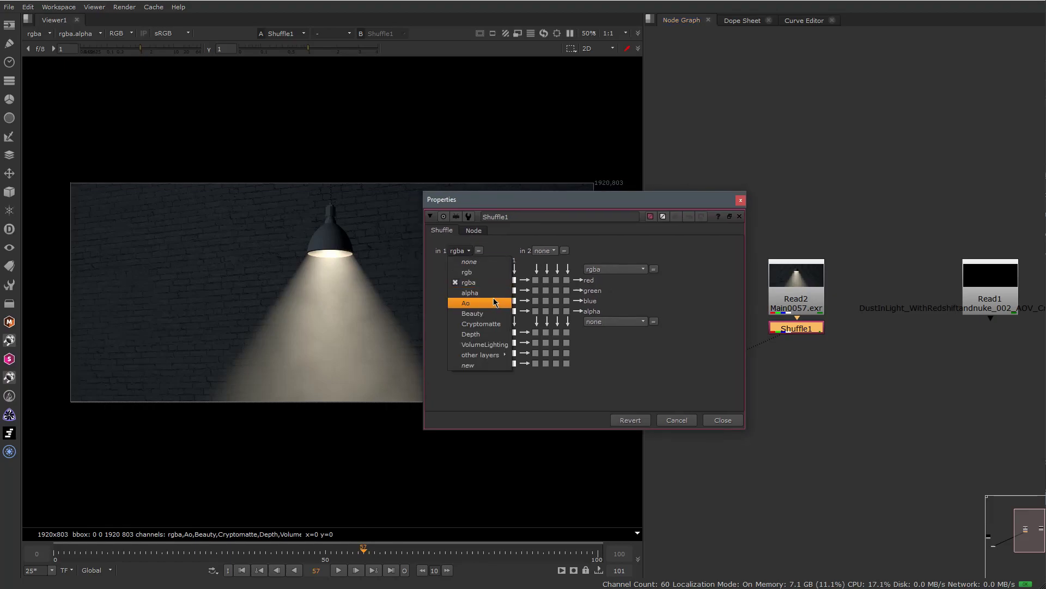
pyautogui.click(472, 338)
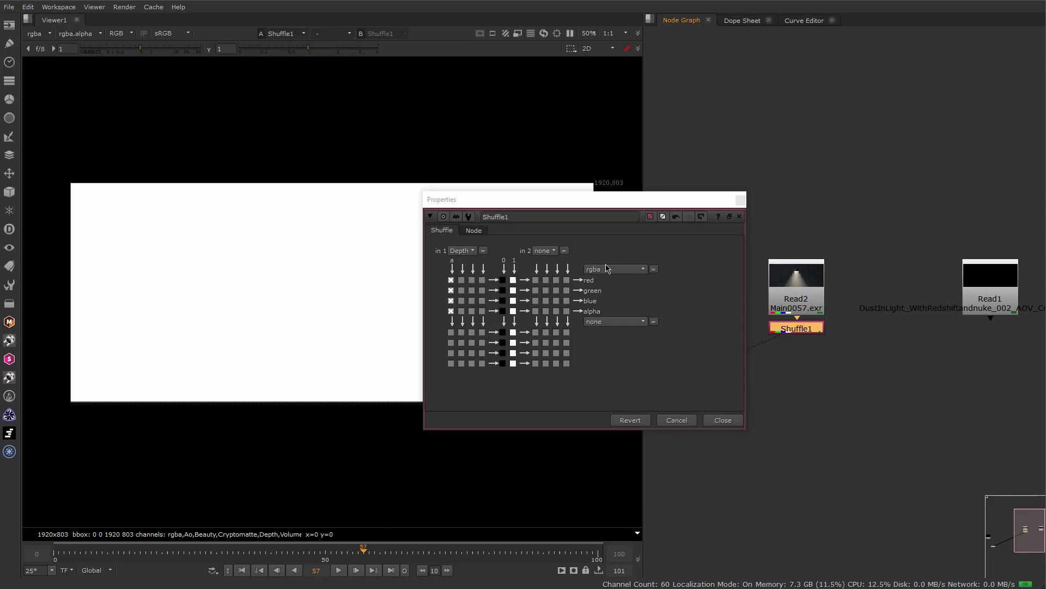
pyautogui.moveTo(596, 217); pyautogui.dragTo(607, 204)
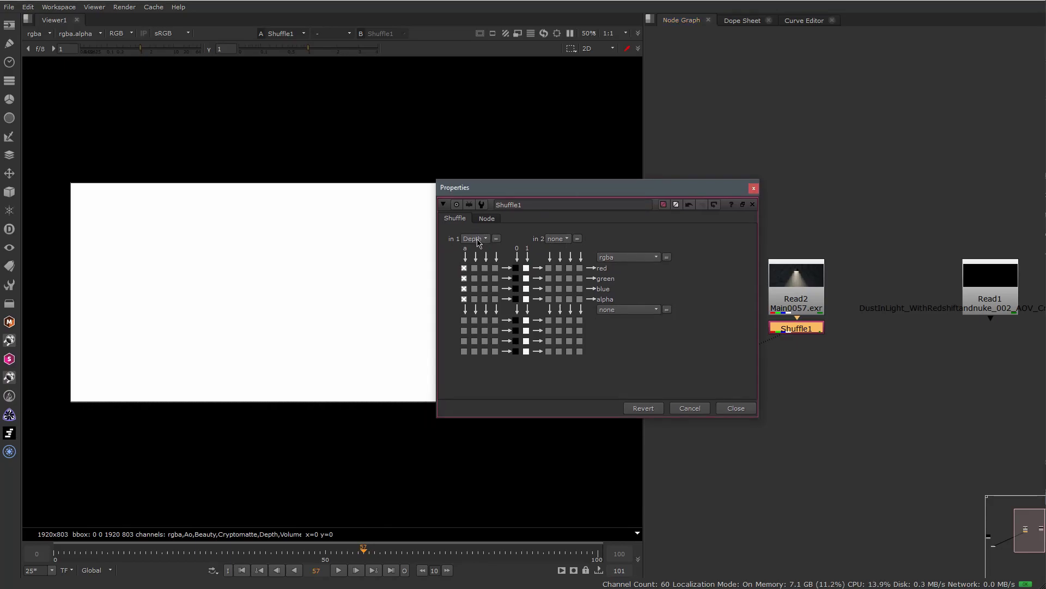
pyautogui.click(620, 257)
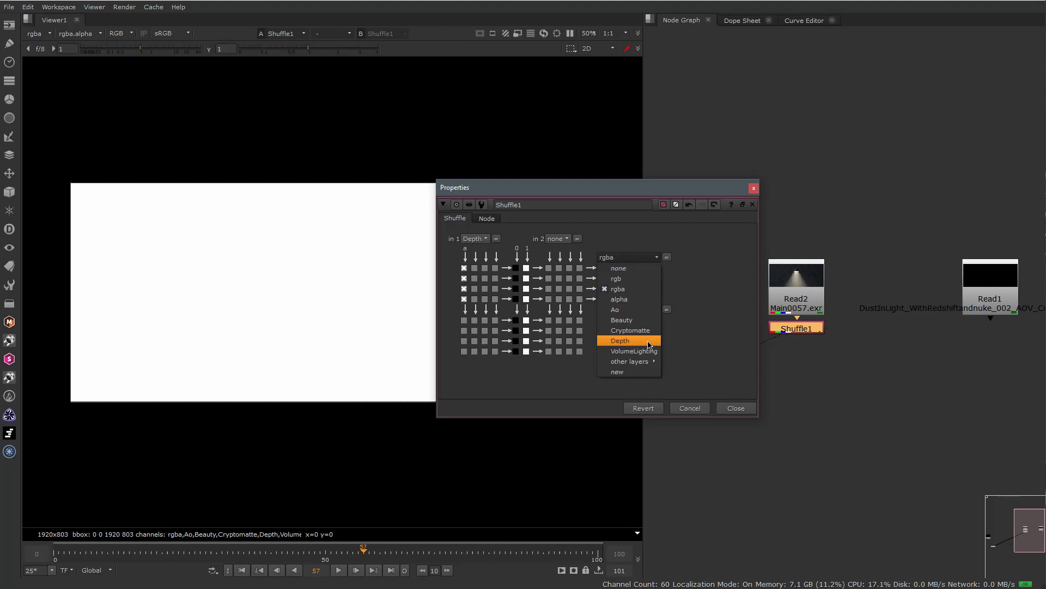
pyautogui.moveTo(644, 365)
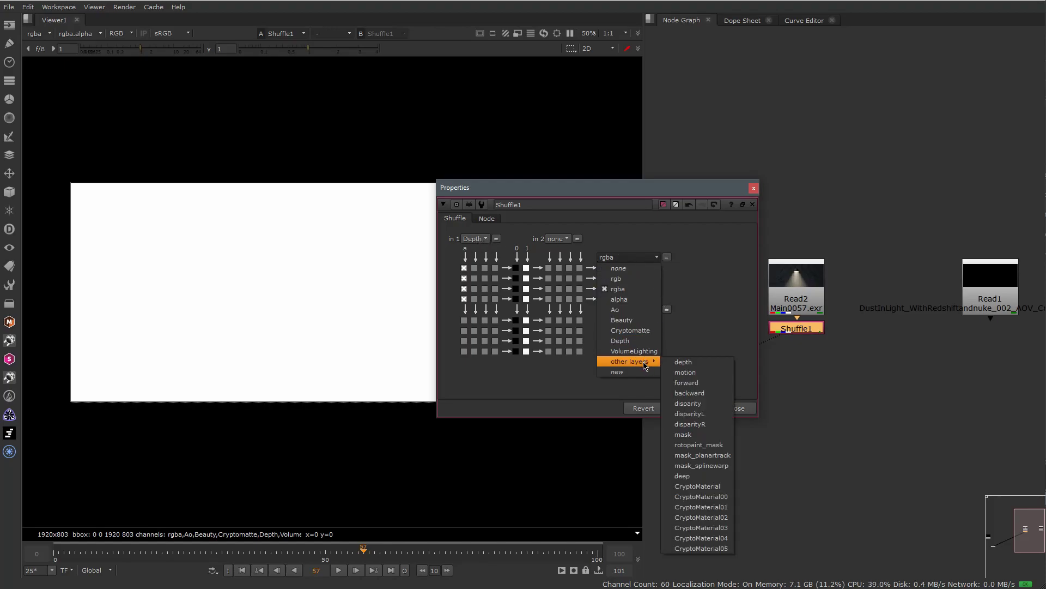
pyautogui.click(689, 366)
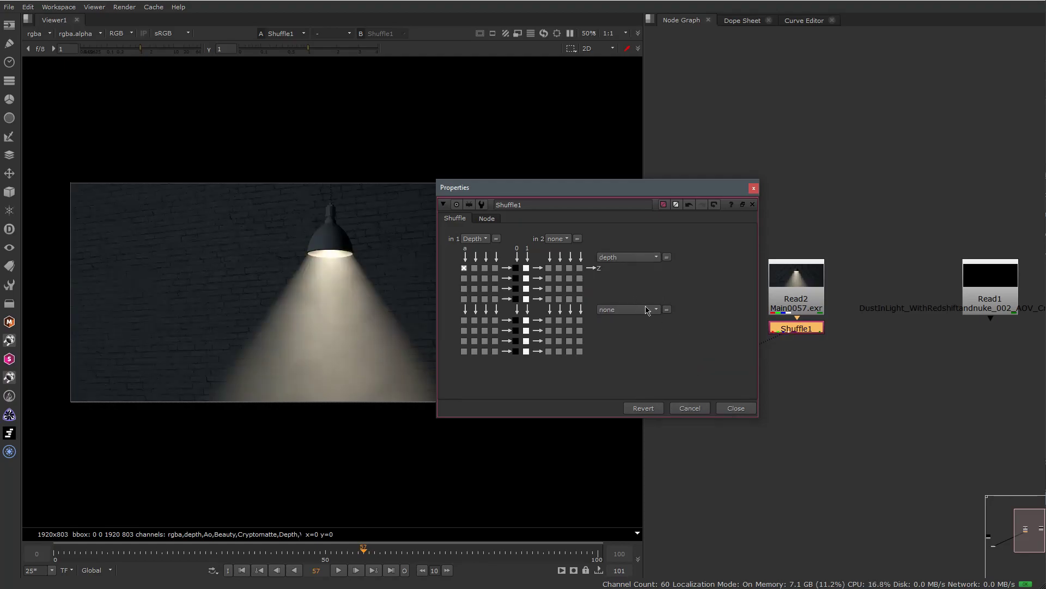
pyautogui.click(739, 408)
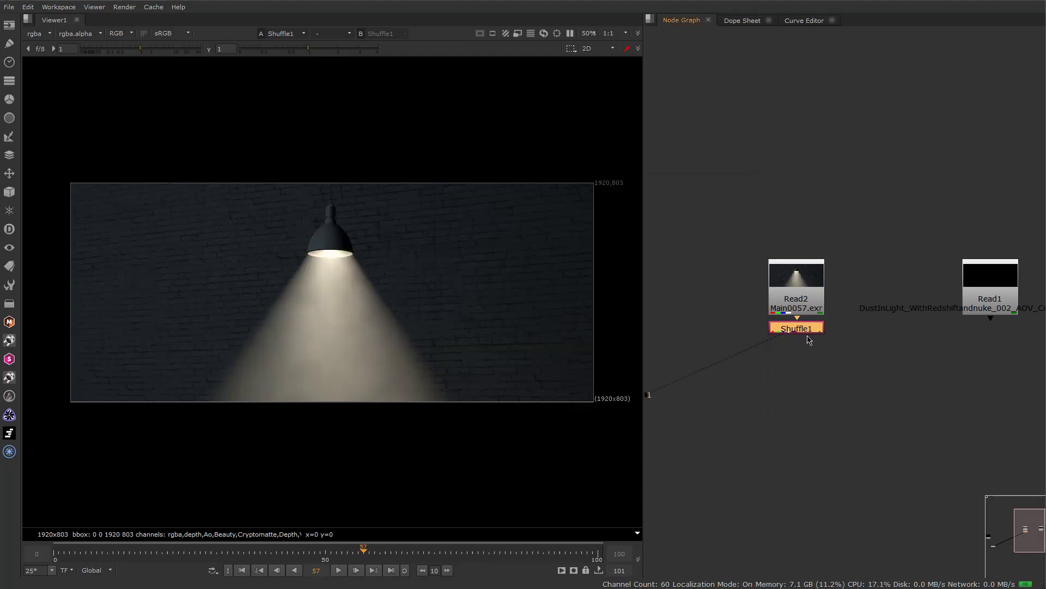
# Add a second Shuffle node fed by the depth Shuffle and place it to its left
pyautogui.moveTo(803, 335); pyautogui.dragTo(807, 338)
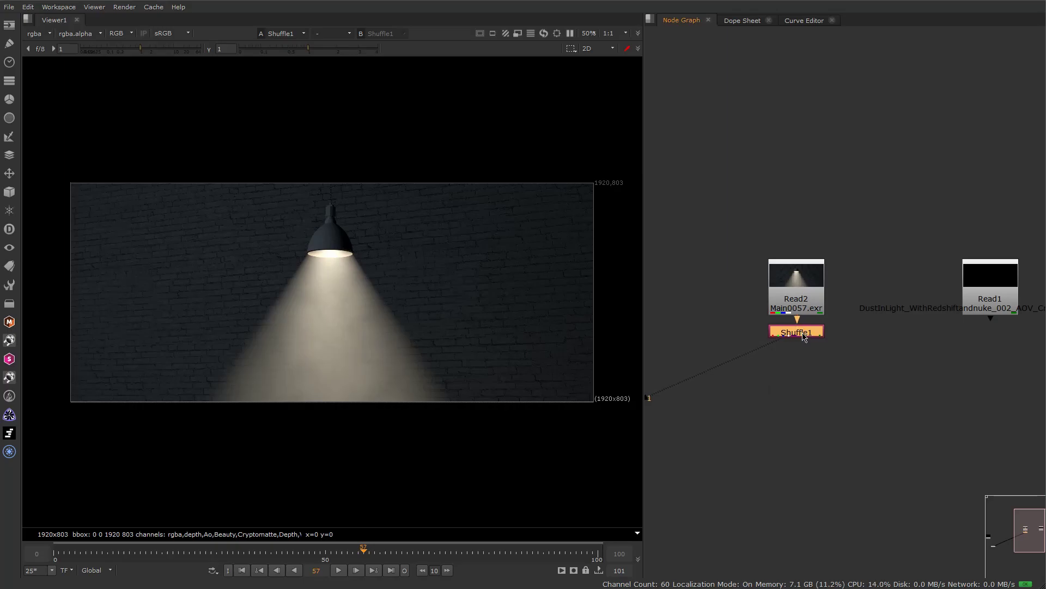
pyautogui.press('Tab')
pyautogui.write('s')
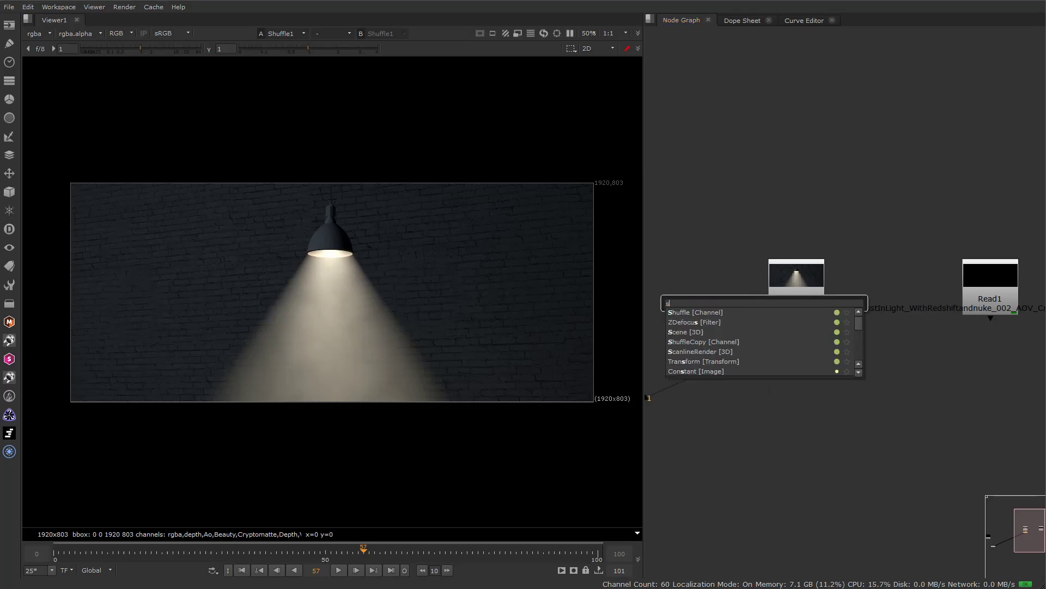
pyautogui.press('Return')
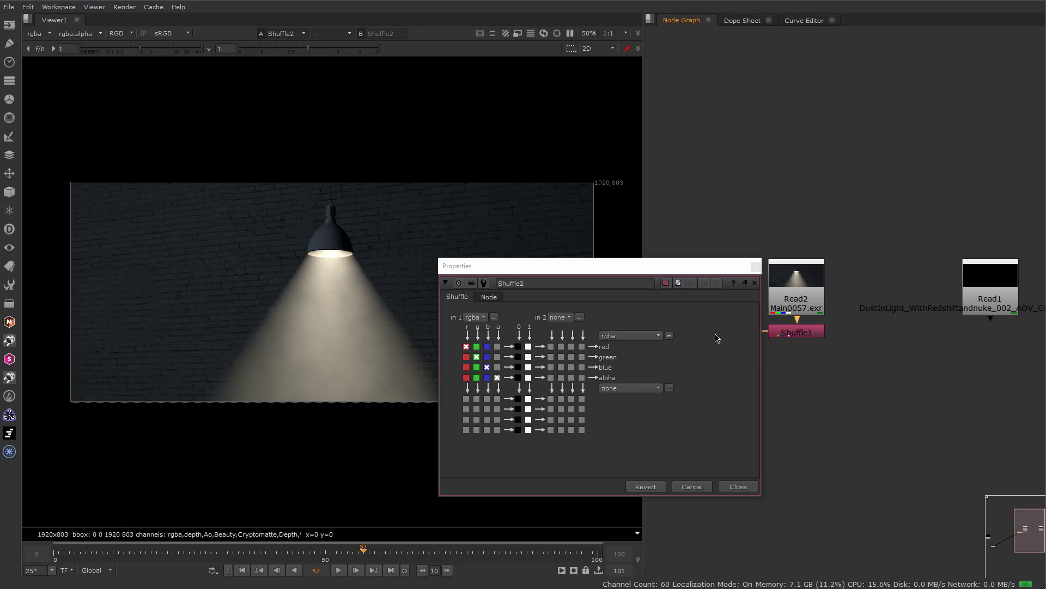
pyautogui.moveTo(704, 271); pyautogui.dragTo(635, 318)
pyautogui.moveTo(711, 323); pyautogui.dragTo(705, 328)
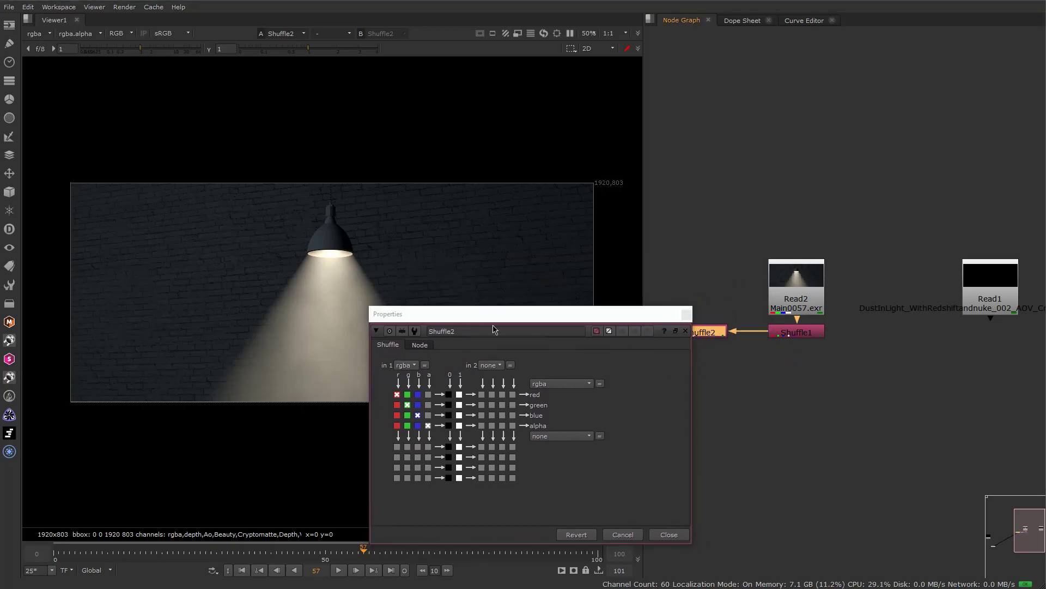
# Rename the second Shuffle node AO, set its first input to the Ao layer, and close its settings
pyautogui.moveTo(491, 329); pyautogui.dragTo(390, 307)
pyautogui.write('AO')
pyautogui.press('Return')
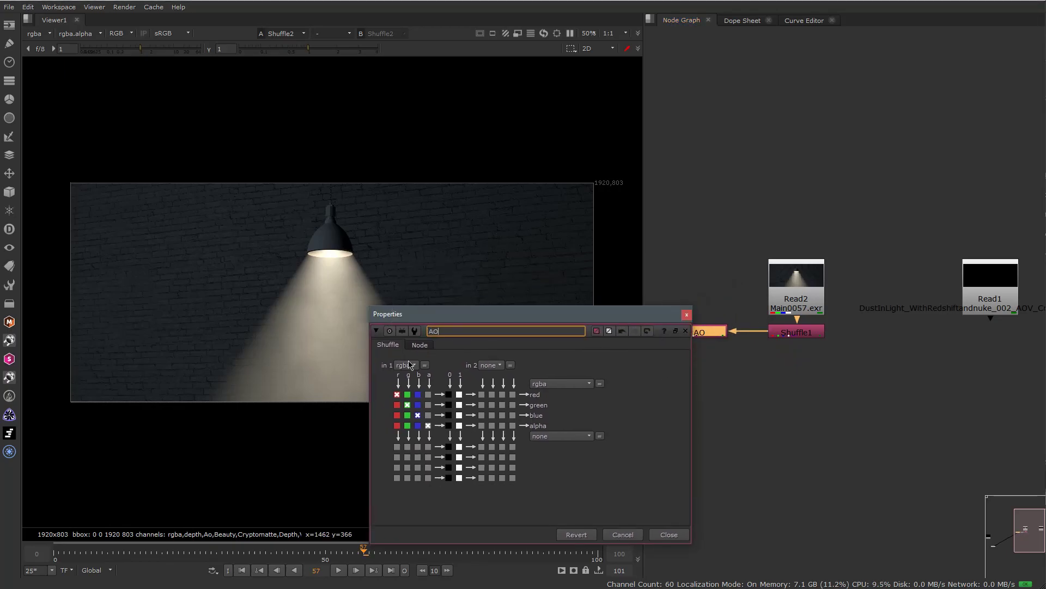
pyautogui.click(406, 365)
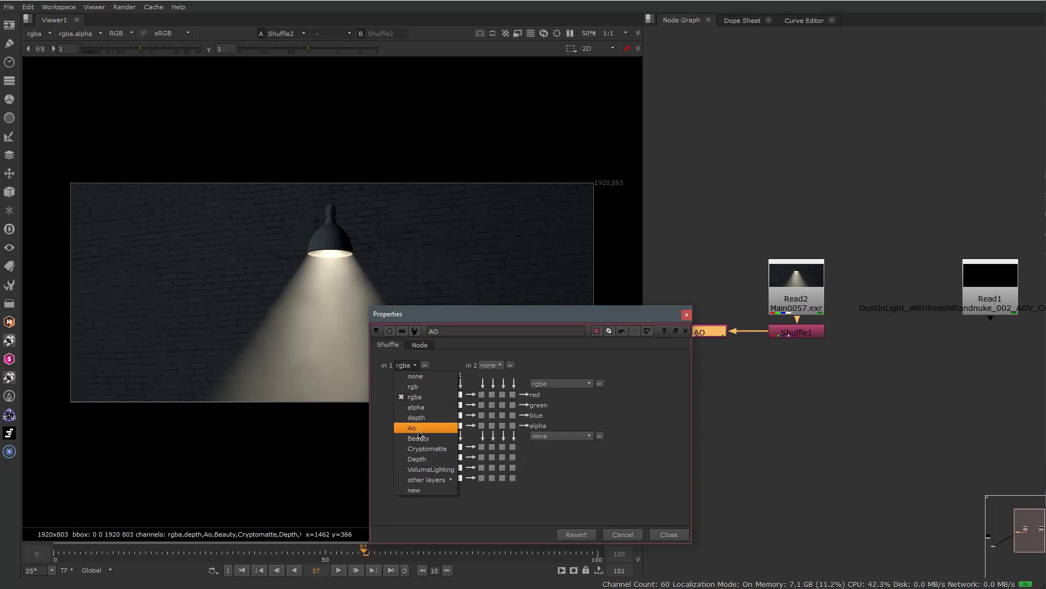
pyautogui.click(420, 434)
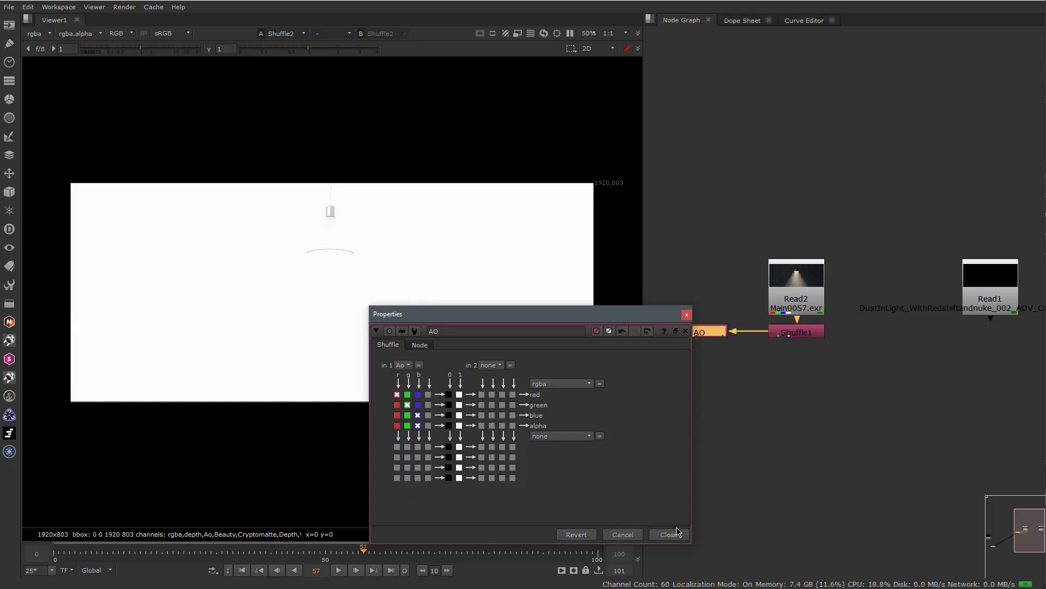
pyautogui.click(669, 534)
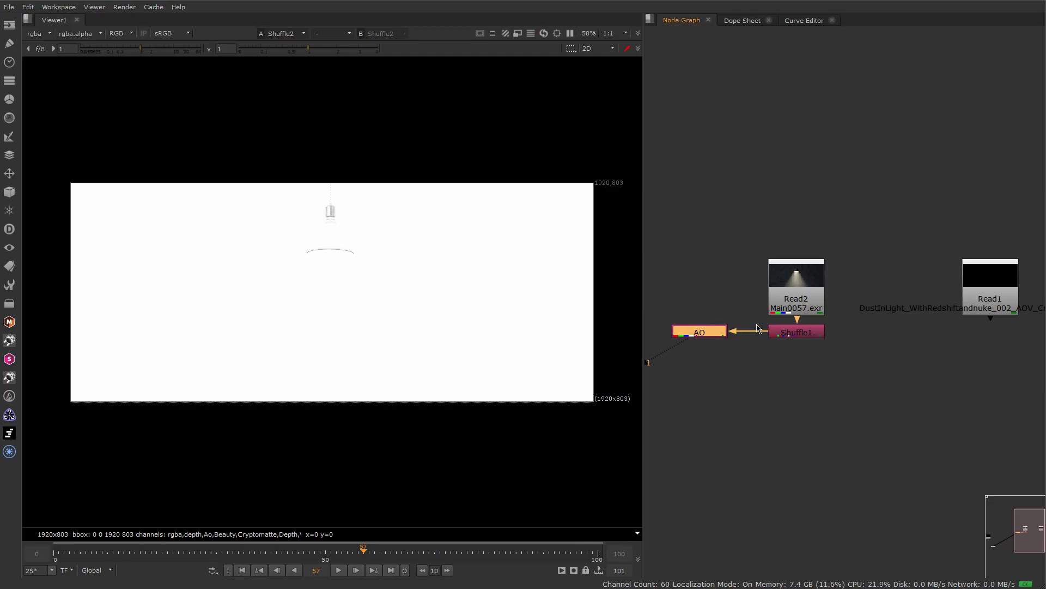
# Duplicate the AO Shuffle node and place the copy well below the original
pyautogui.moveTo(758, 328); pyautogui.dragTo(819, 286, button='middle')
pyautogui.hotkey('ctrl', 'c')
pyautogui.hotkey('ctrl', 'v')
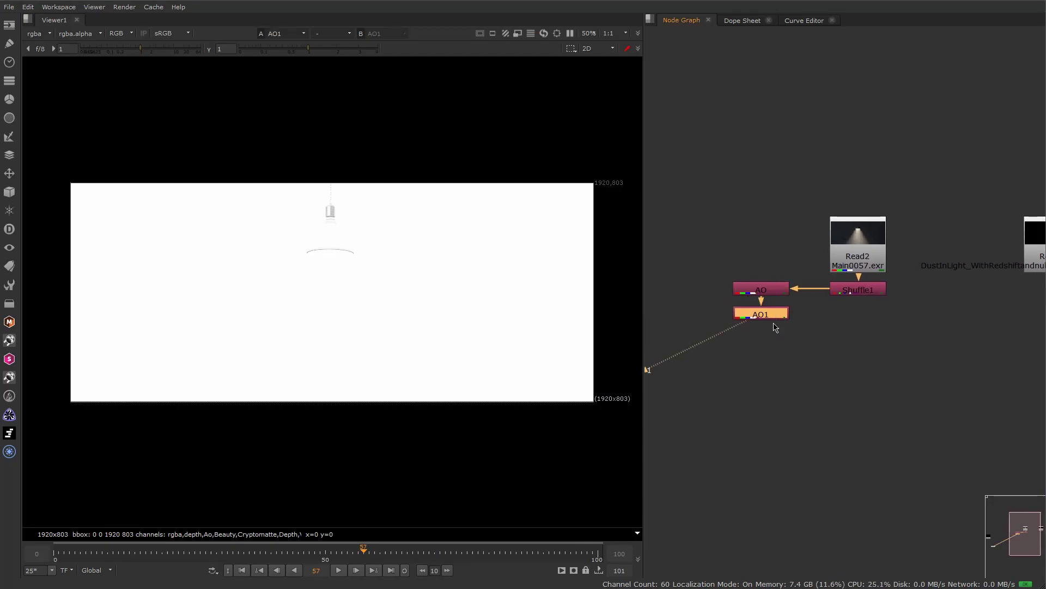
pyautogui.moveTo(774, 324); pyautogui.dragTo(778, 392)
# Rename the copied Shuffle node Volume, set its first input to the VolumeLighting layer, and close its settings
pyautogui.doubleClick(778, 393)
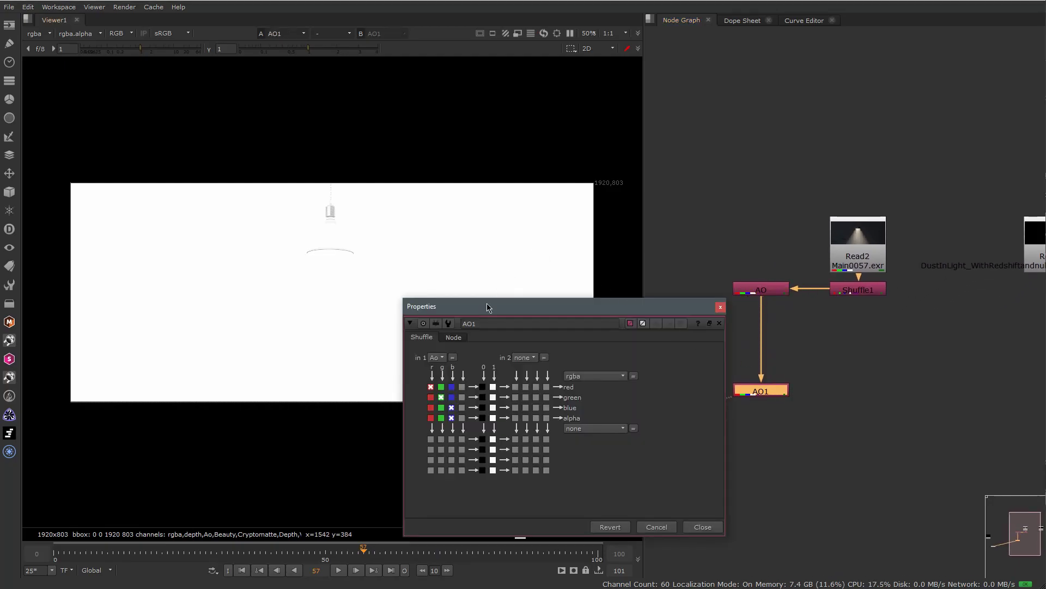
pyautogui.write('Volume')
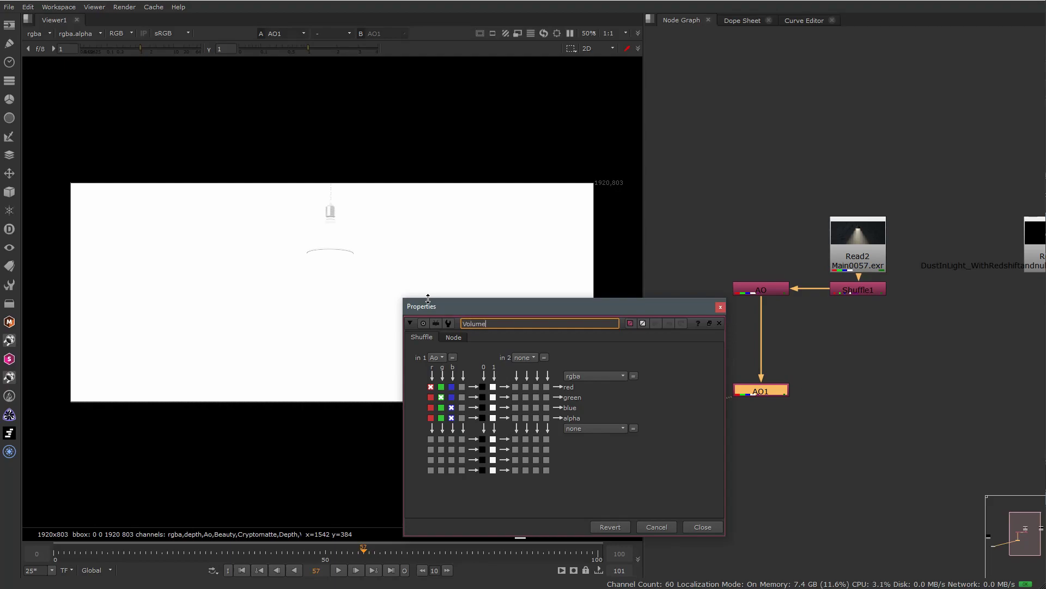
pyautogui.click(439, 358)
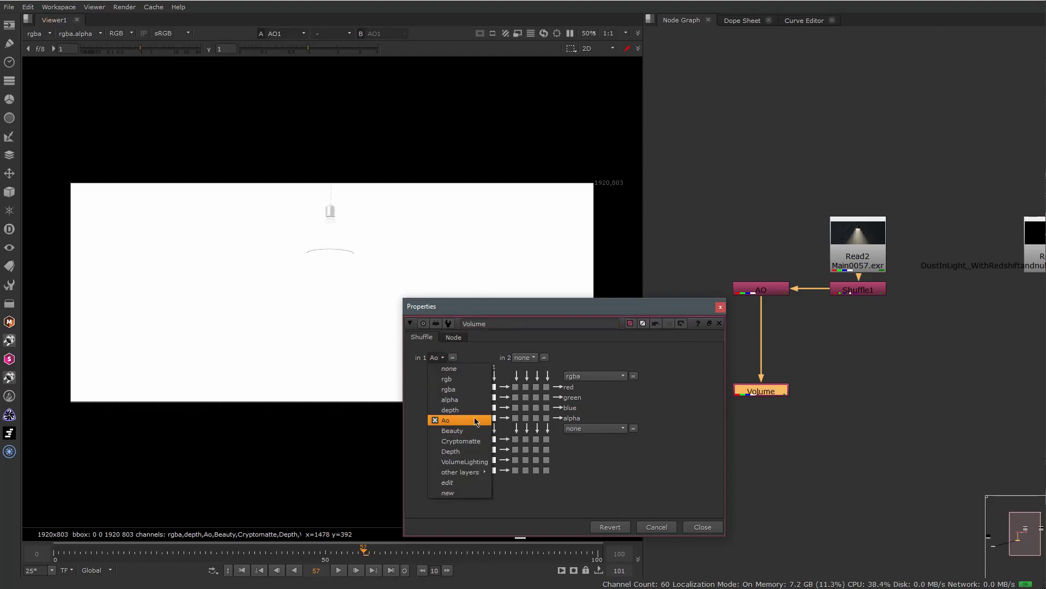
pyautogui.click(476, 454)
pyautogui.click(703, 527)
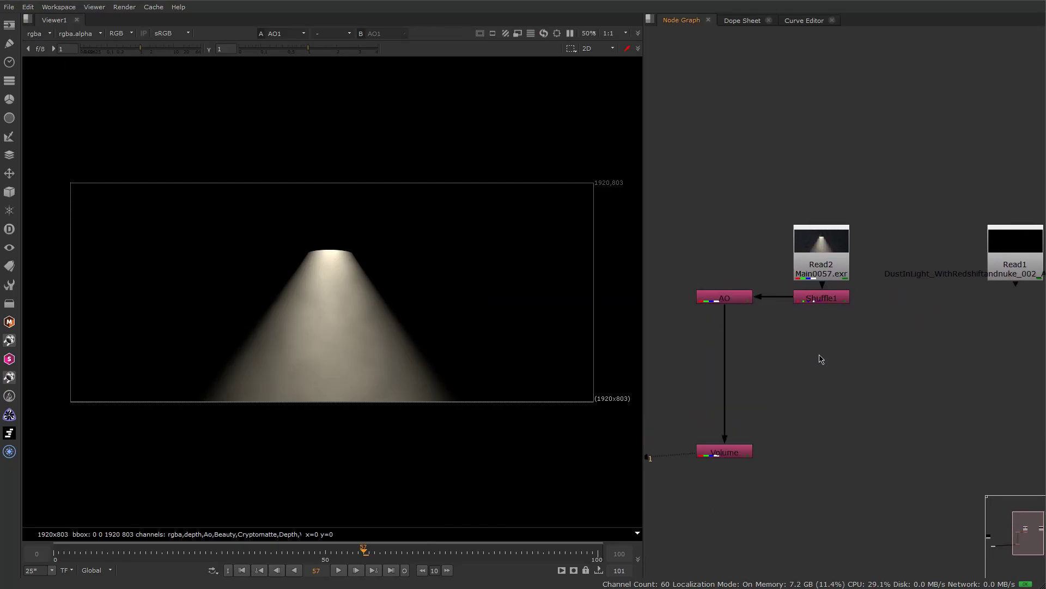
# Add a Merge node below the depth Shuffle, connect B to that Shuffle and A to AO, and view the merge
pyautogui.press('m')
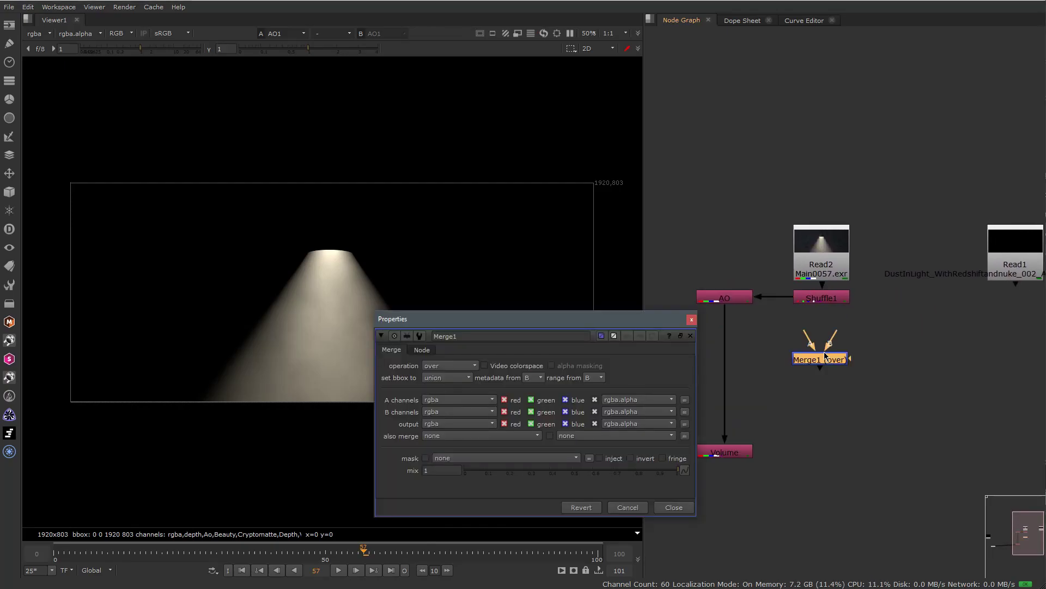
pyautogui.moveTo(838, 336); pyautogui.dragTo(823, 299)
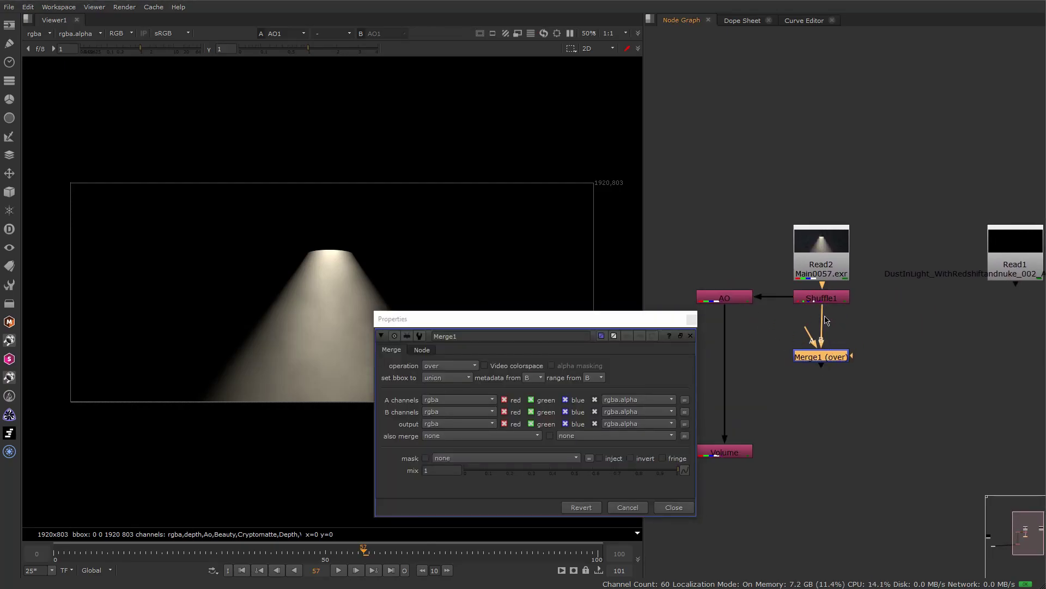
pyautogui.moveTo(826, 357); pyautogui.dragTo(827, 352)
pyautogui.moveTo(809, 328); pyautogui.dragTo(734, 298)
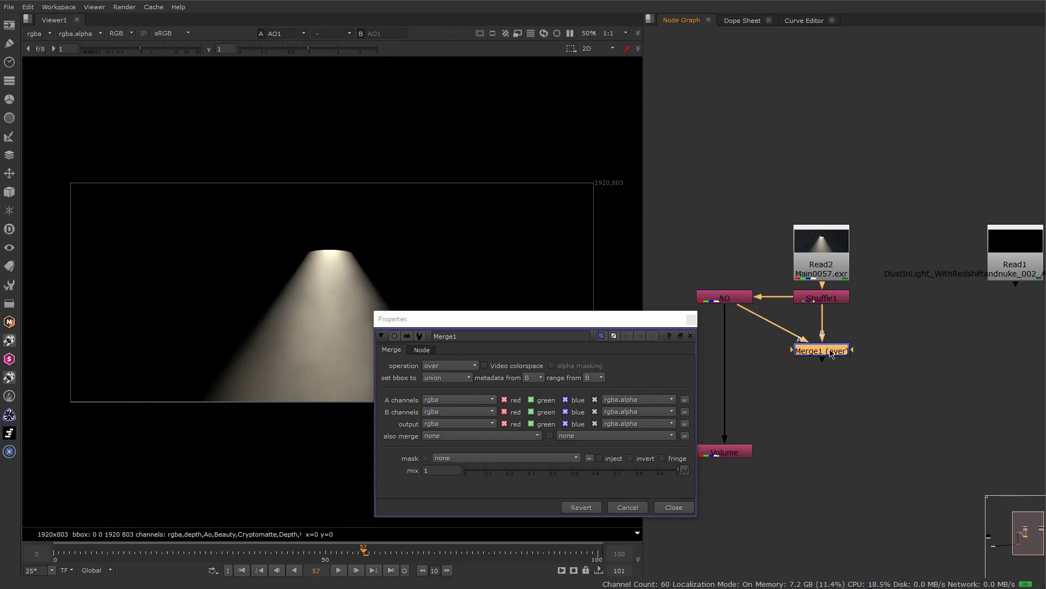
pyautogui.press('1')
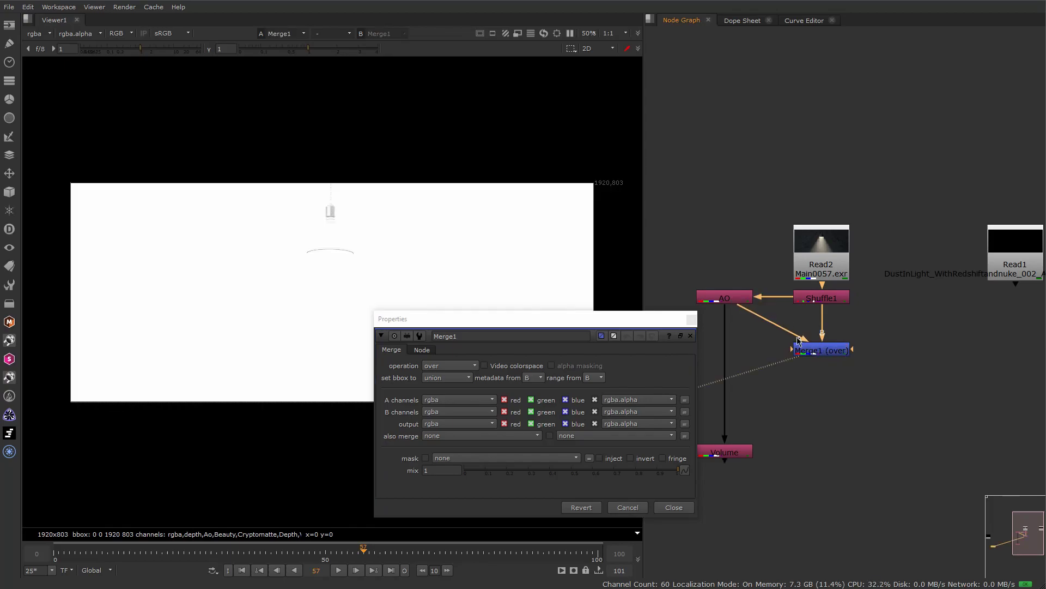
# Set the Merge node's operation to multiply and lower its mix to 0.69
pyautogui.click(823, 351)
pyautogui.moveTo(483, 326); pyautogui.dragTo(500, 319)
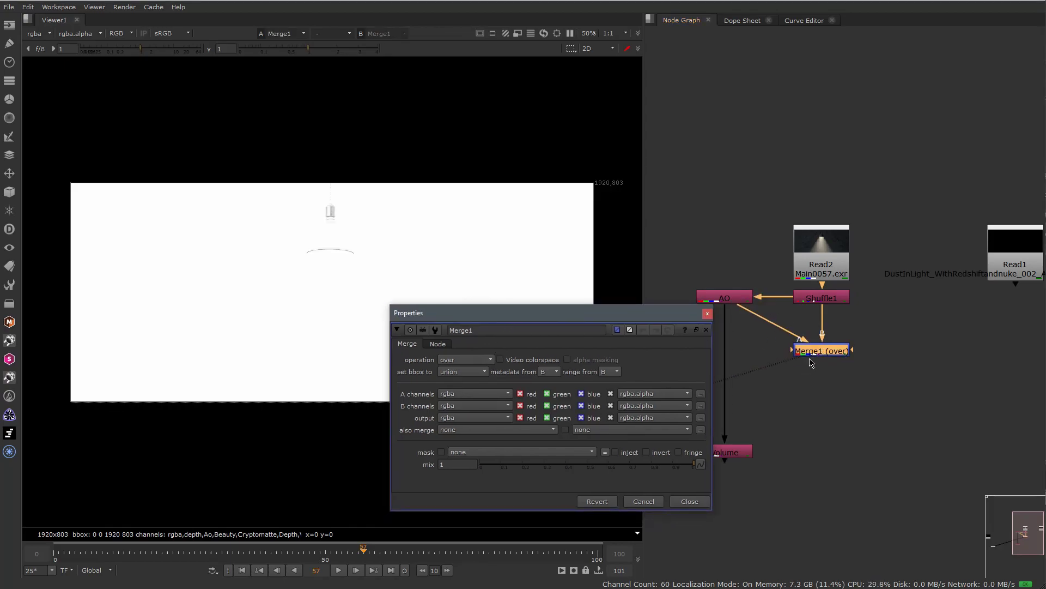
pyautogui.click(476, 360)
pyautogui.click(464, 339)
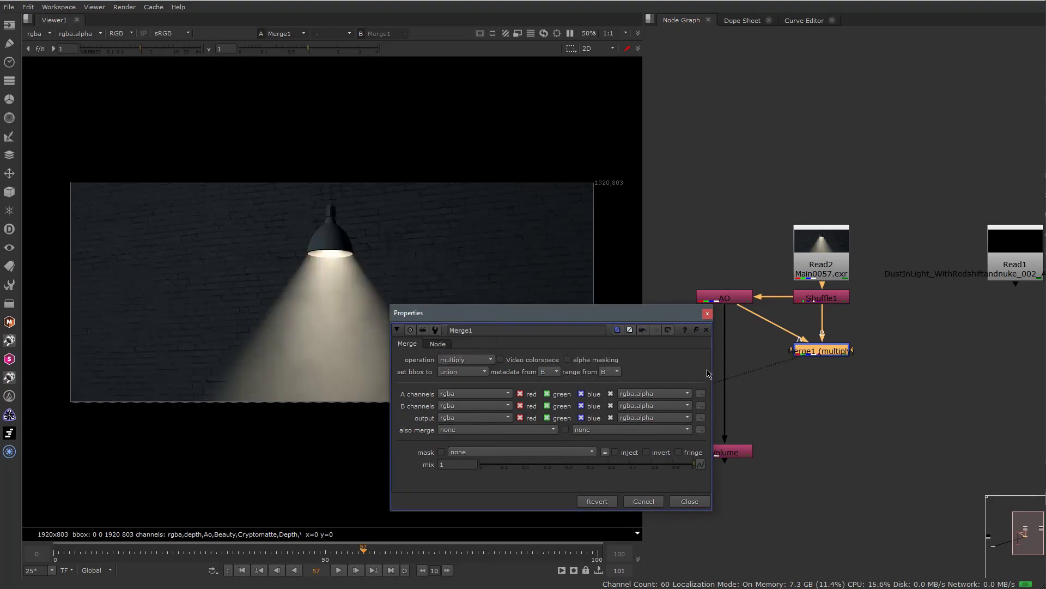
pyautogui.scroll(8, 436, 202)
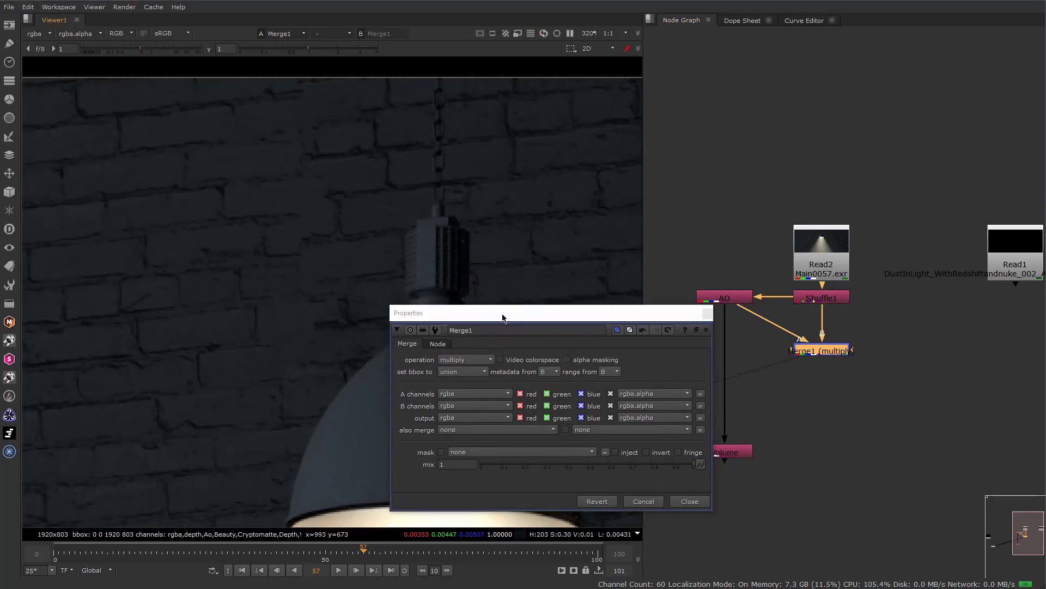
pyautogui.moveTo(506, 312); pyautogui.dragTo(673, 287)
pyautogui.moveTo(839, 443); pyautogui.dragTo(796, 449)
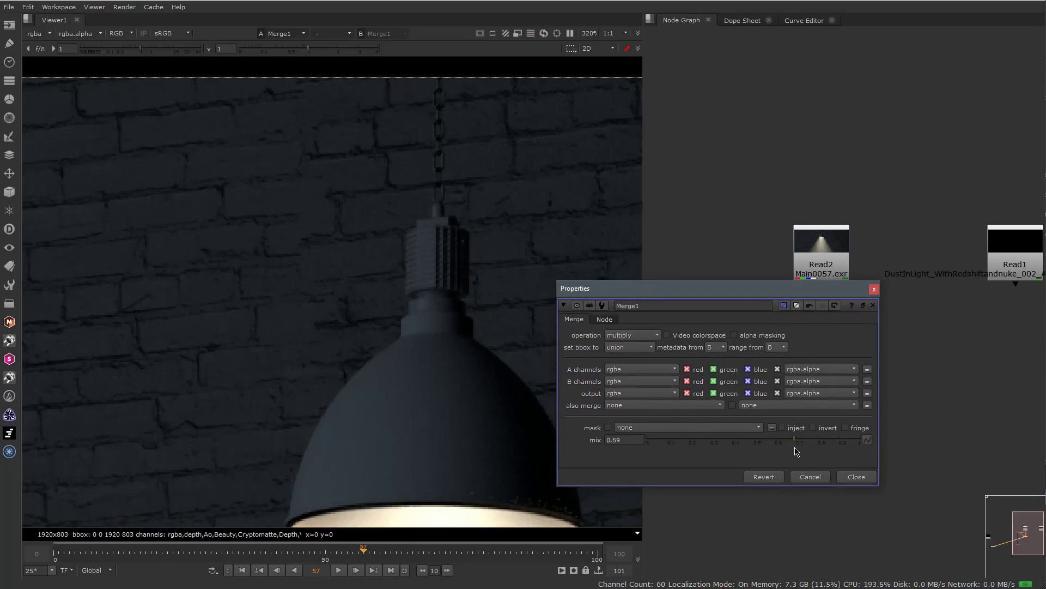
# Examine the ambient occlusion on the lamp and brick wall up close and at full frame, and close the Merge settings
pyautogui.moveTo(440, 348); pyautogui.dragTo(323, 252, button='middle')
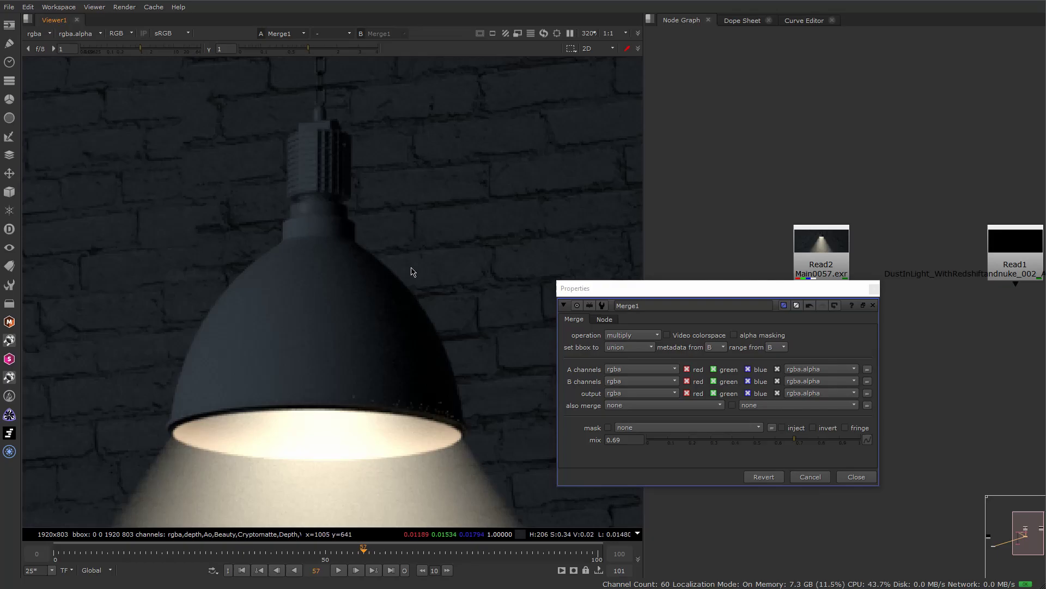
pyautogui.scroll(-6, 413, 268)
pyautogui.scroll(1, 414, 199)
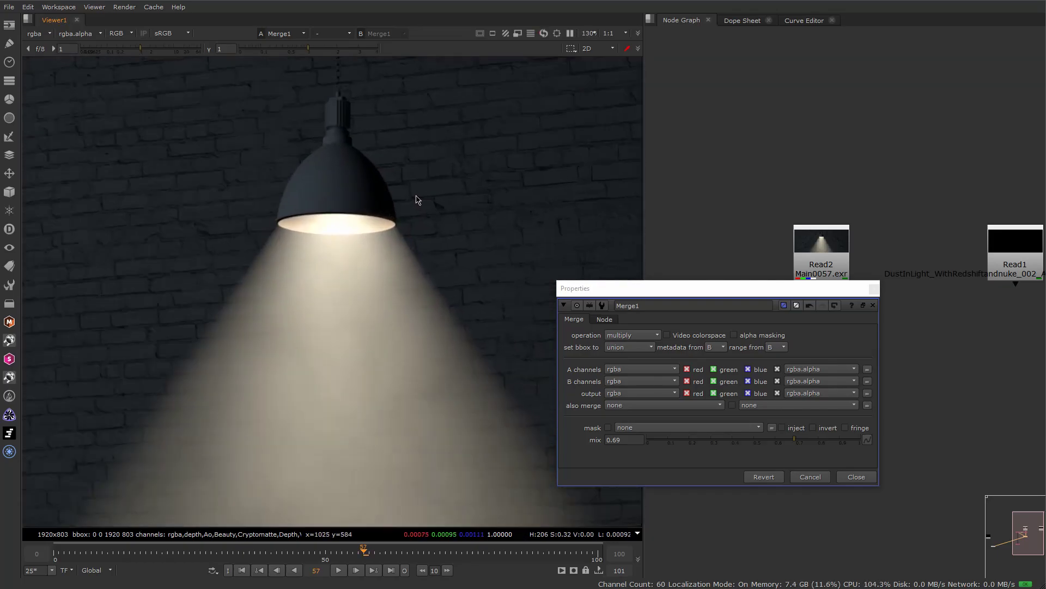
pyautogui.scroll(1, 362, 209)
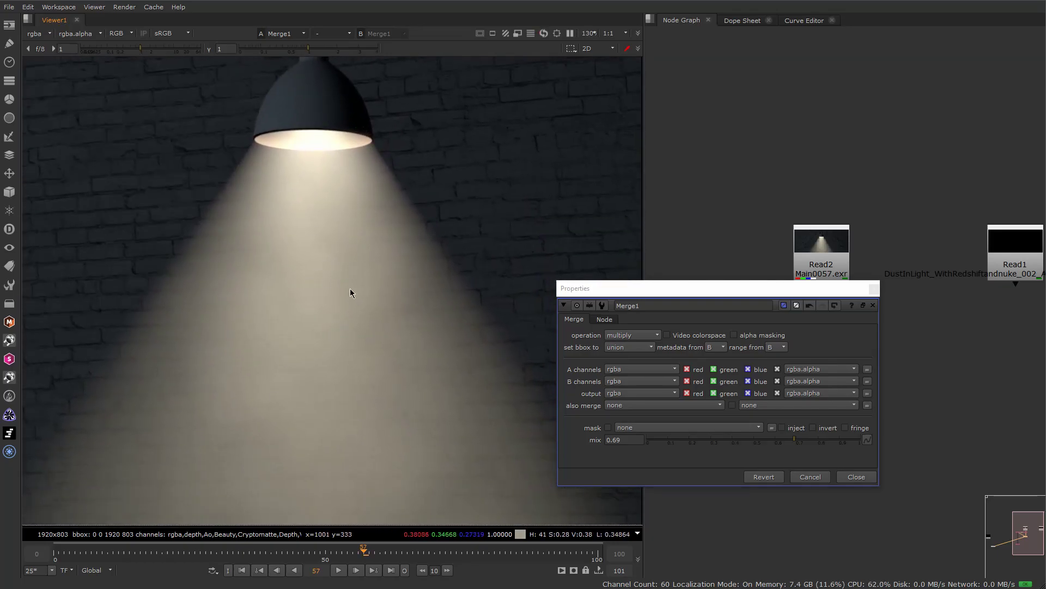
pyautogui.scroll(-3, 376, 242)
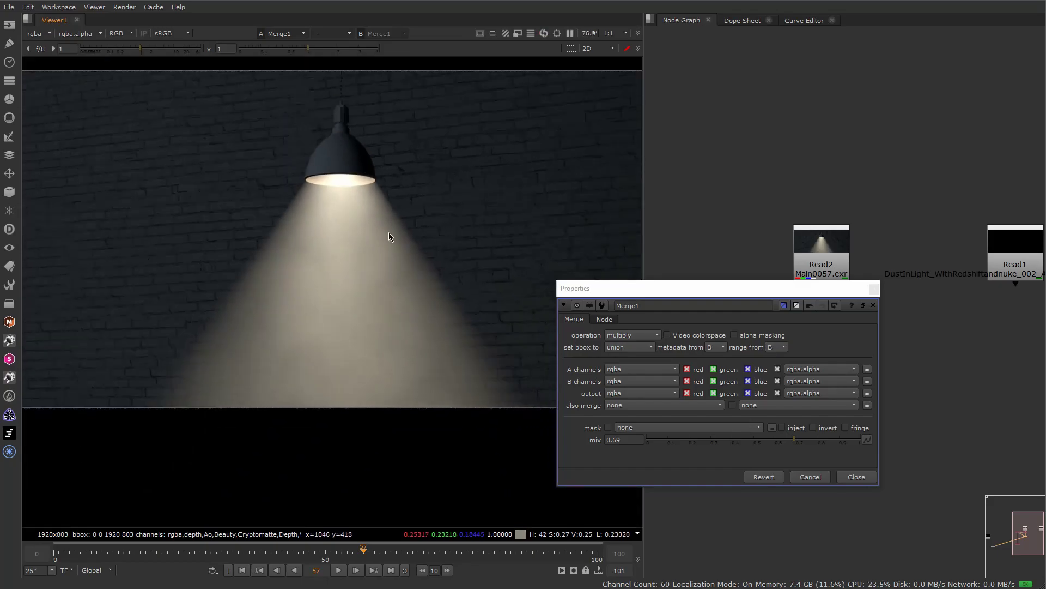
pyautogui.scroll(1, 360, 229)
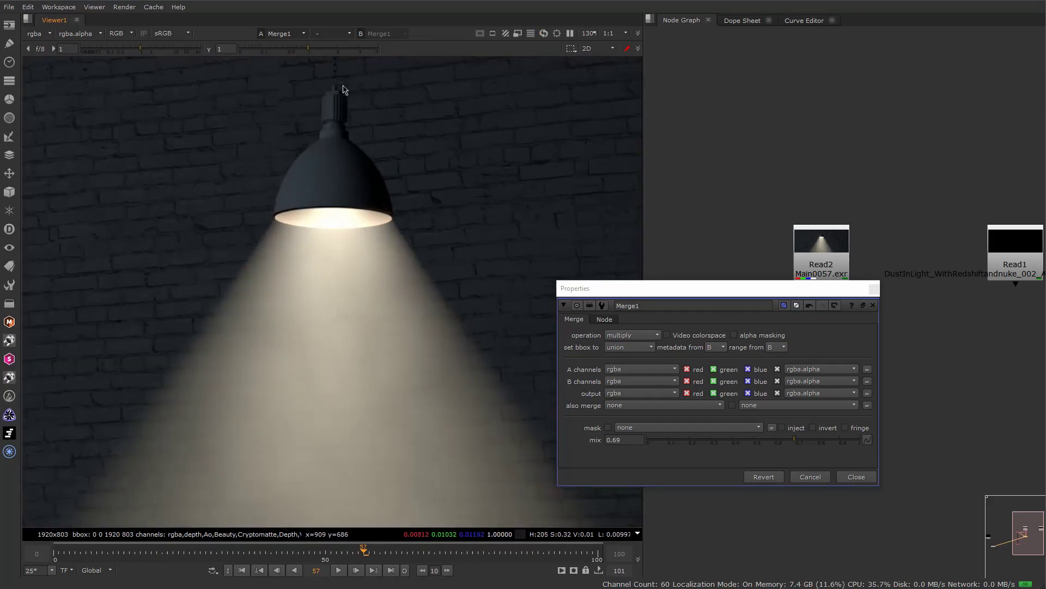
pyautogui.scroll(-1, 333, 161)
pyautogui.scroll(1, 432, 217)
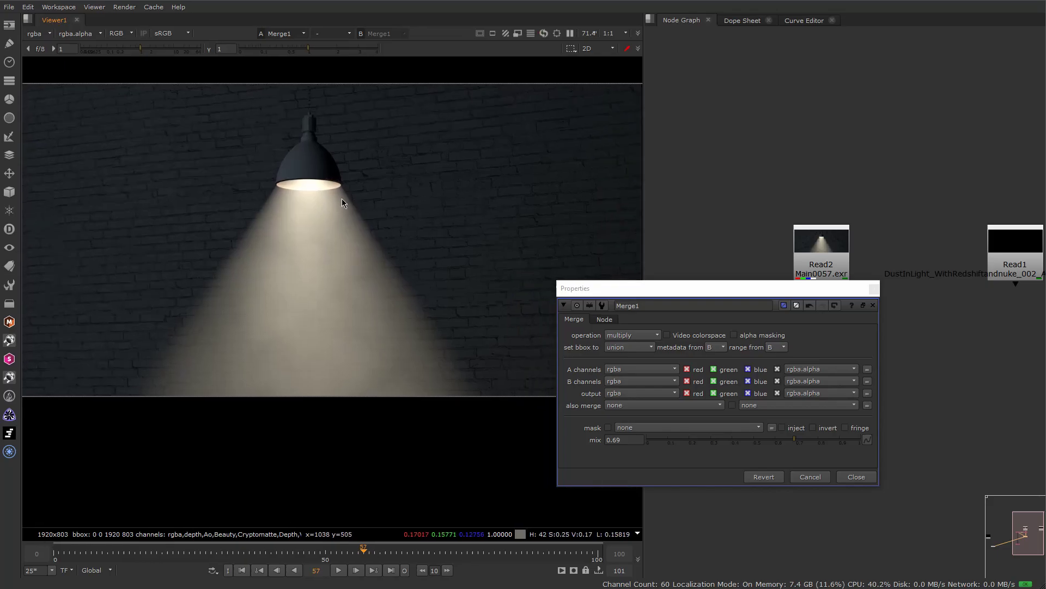
pyautogui.scroll(-2, 403, 229)
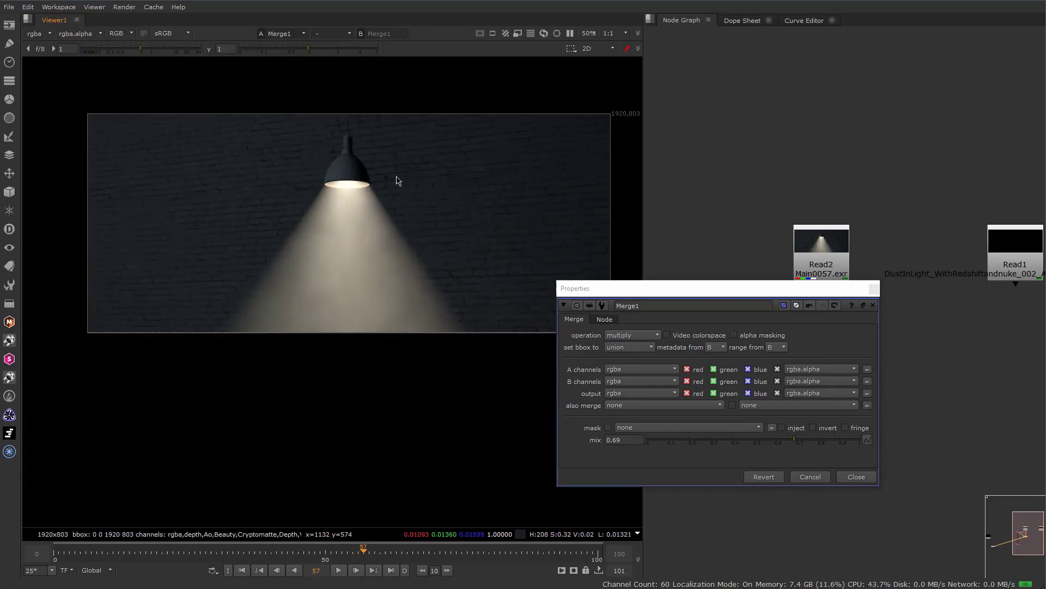
pyautogui.moveTo(397, 181); pyautogui.dragTo(385, 206, button='middle')
pyautogui.scroll(1, 369, 226)
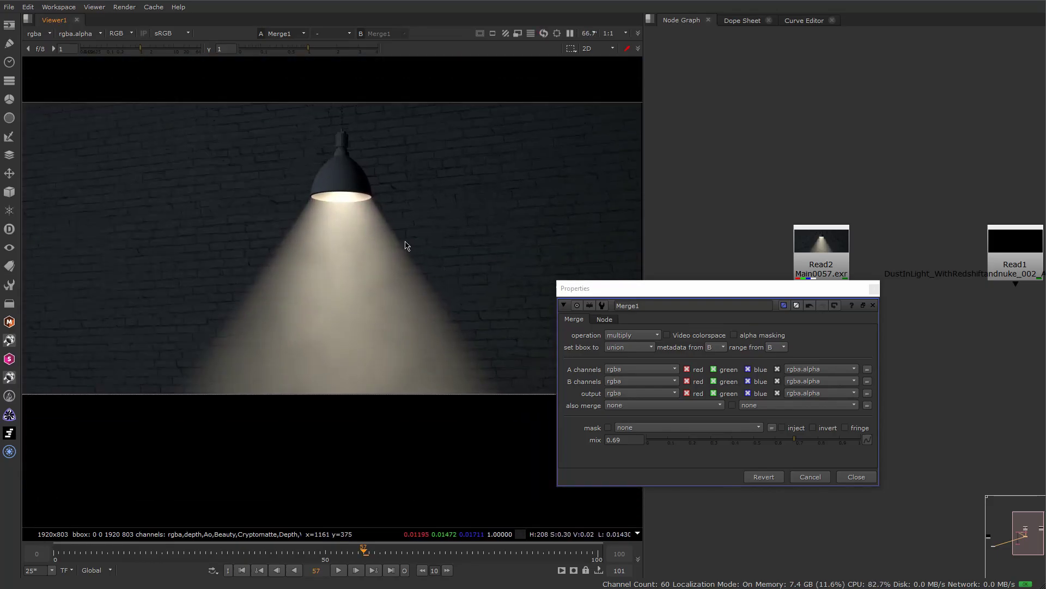
pyautogui.moveTo(612, 297); pyautogui.dragTo(570, 256)
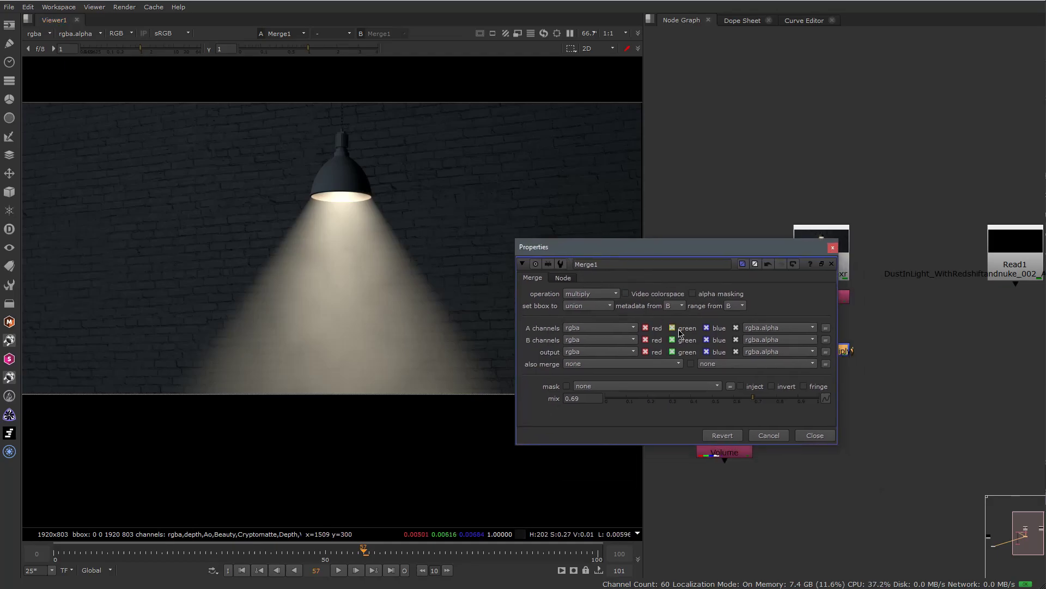
pyautogui.click(815, 435)
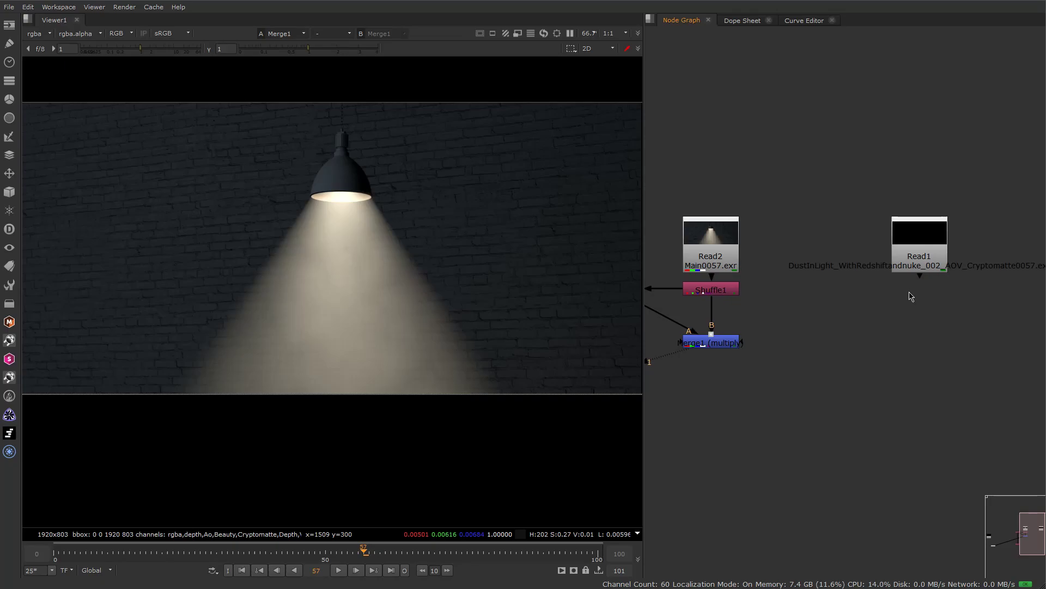
# Add a Cryptomatte node, connect it to the Cryptomatte render's Read node, and show it in the viewer
pyautogui.moveTo(925, 265); pyautogui.dragTo(910, 265)
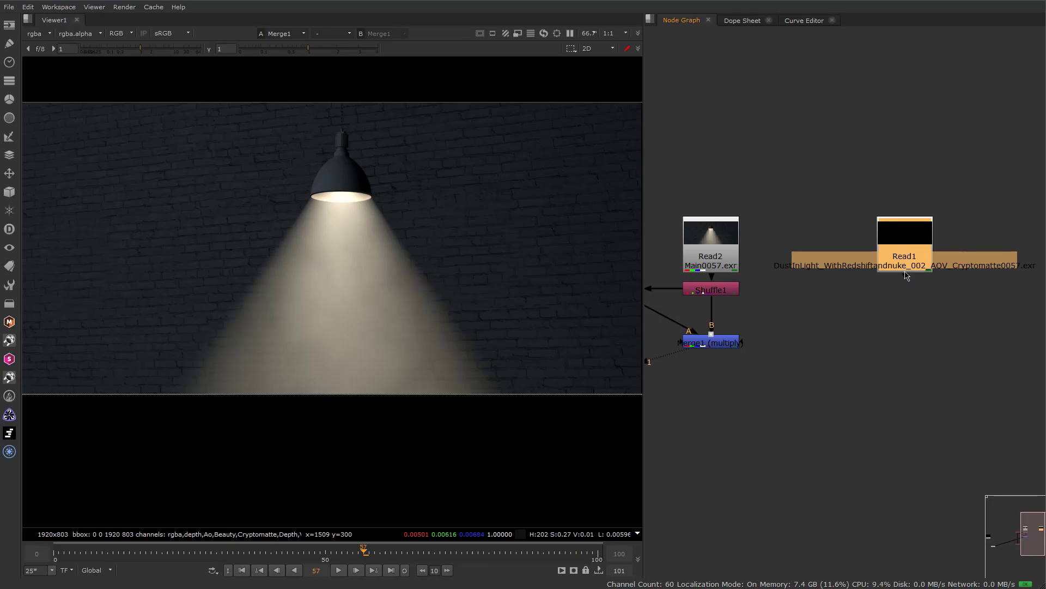
pyautogui.click(890, 308)
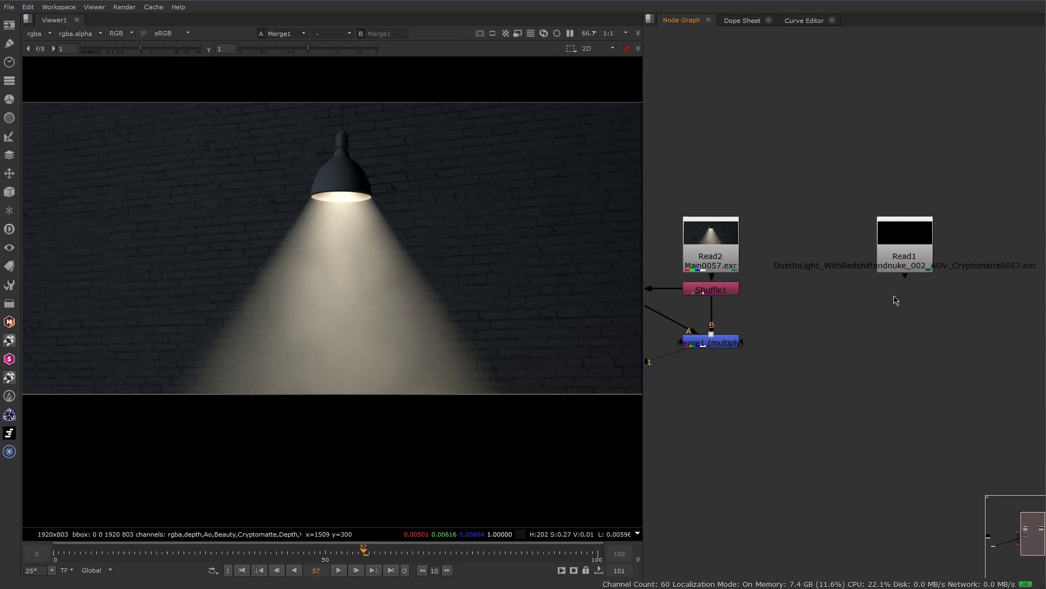
pyautogui.click(9, 414)
pyautogui.click(66, 415)
pyautogui.moveTo(878, 290); pyautogui.dragTo(895, 277)
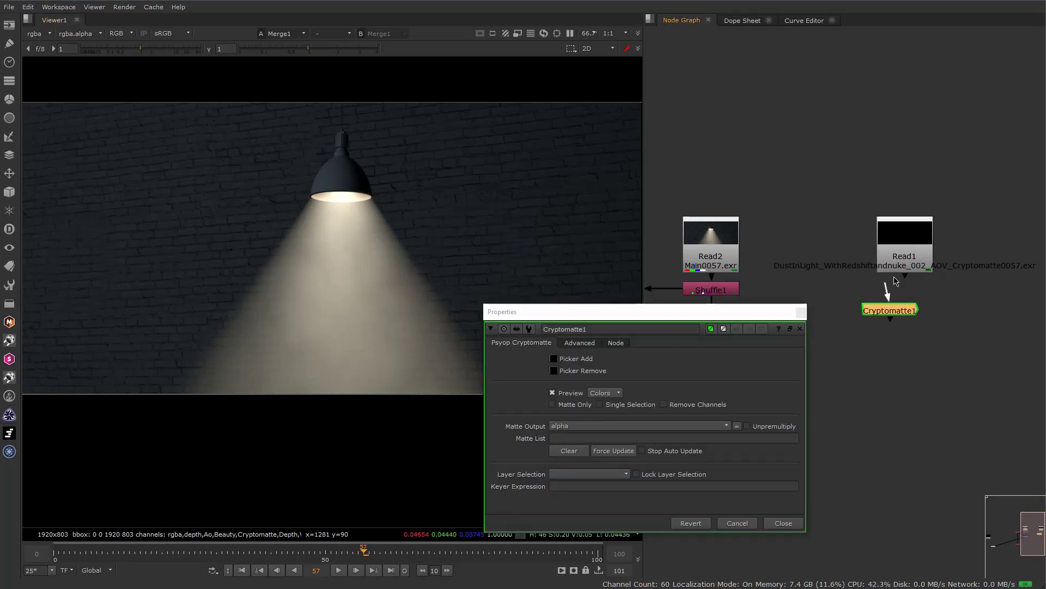
pyautogui.click(919, 324)
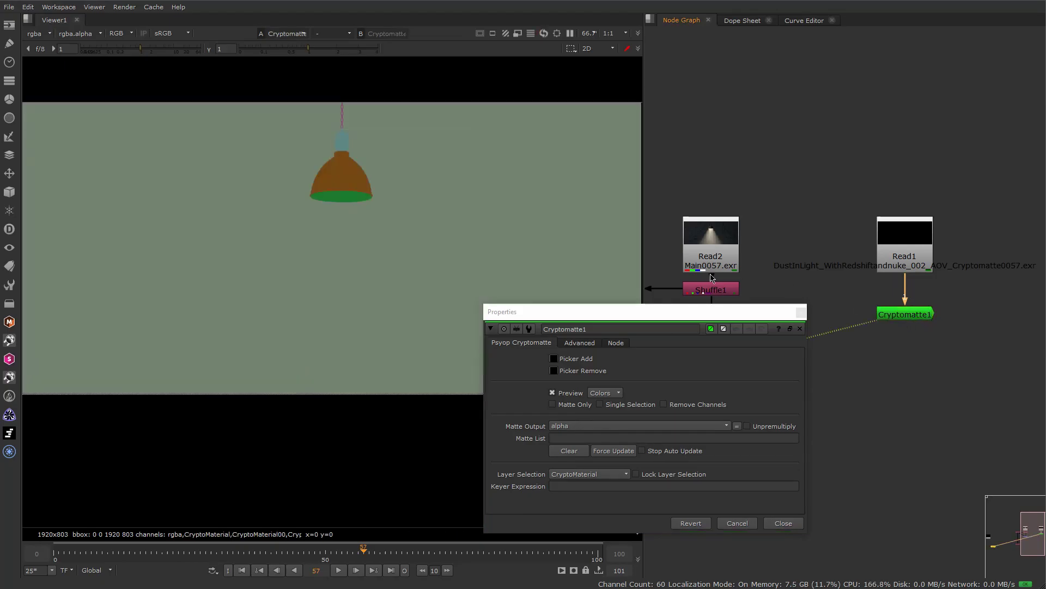
# Add the brick wall to the Cryptomatte's matte list by picking it in the viewer, and close the node's settings
pyautogui.click(582, 359)
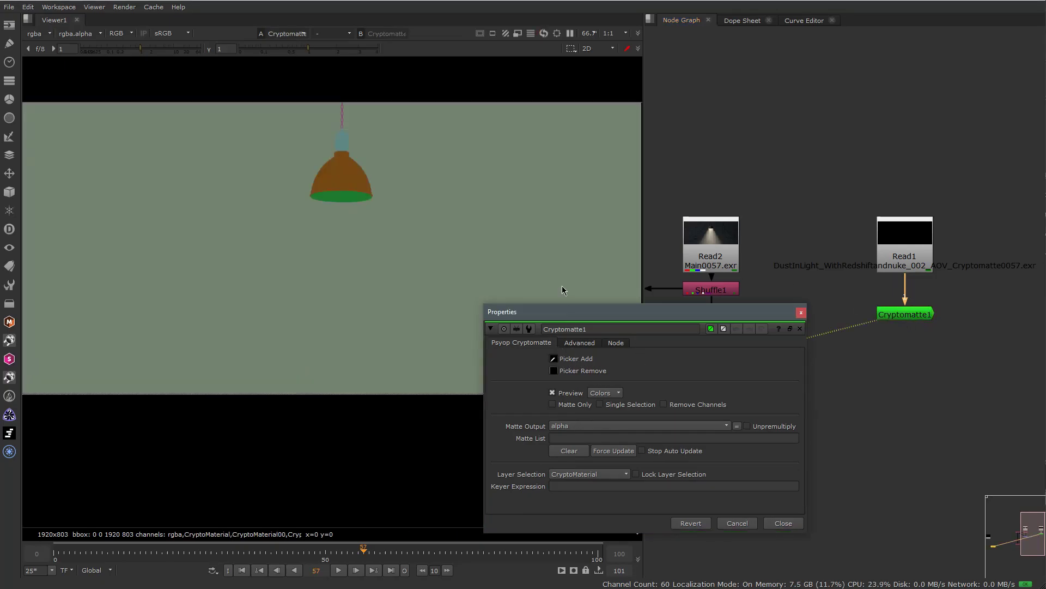
pyautogui.click(499, 187)
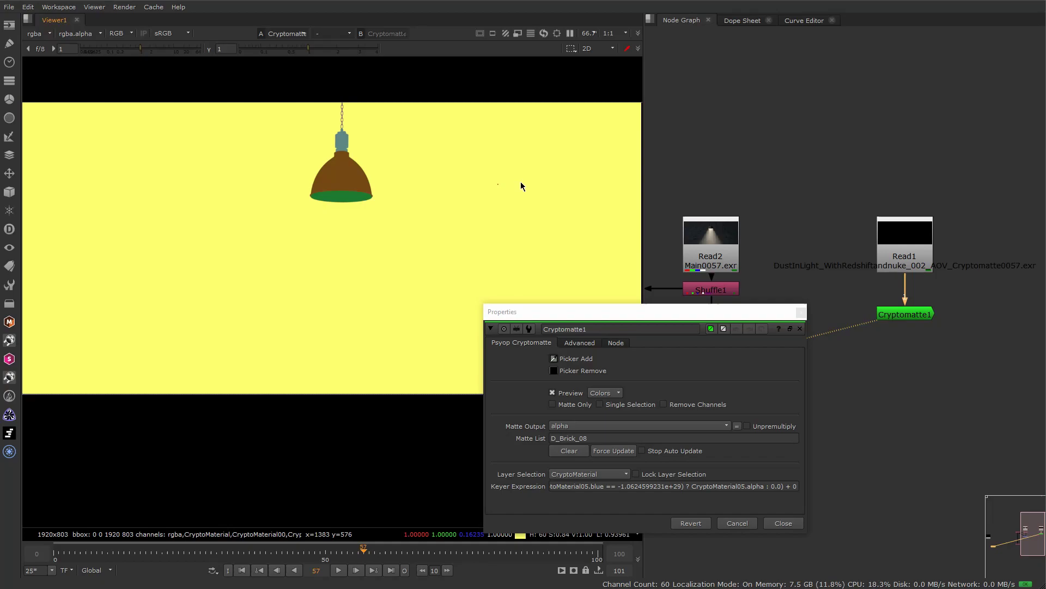
pyautogui.click(554, 360)
pyautogui.moveTo(717, 312); pyautogui.dragTo(911, 359)
pyautogui.moveTo(817, 252); pyautogui.dragTo(977, 164, button='middle')
pyautogui.moveTo(757, 322); pyautogui.dragTo(704, 278, button='middle')
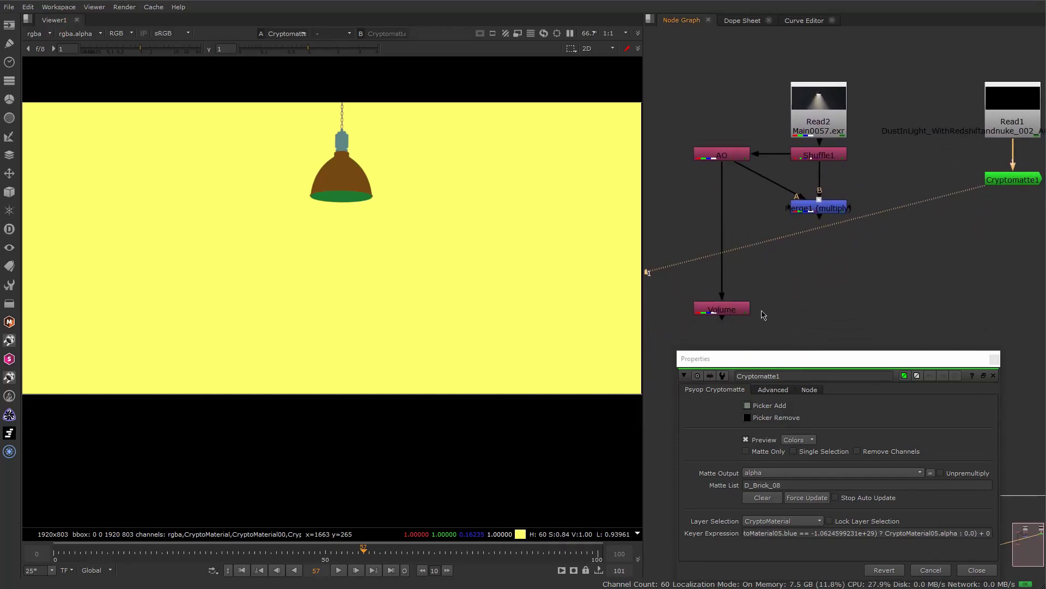
pyautogui.moveTo(867, 206); pyautogui.dragTo(812, 317, button='middle')
pyautogui.click(978, 569)
# Add a ColorCorrect node below the multiply Merge, connect its mask to the Cryptomatte node, and view it
pyautogui.press('c')
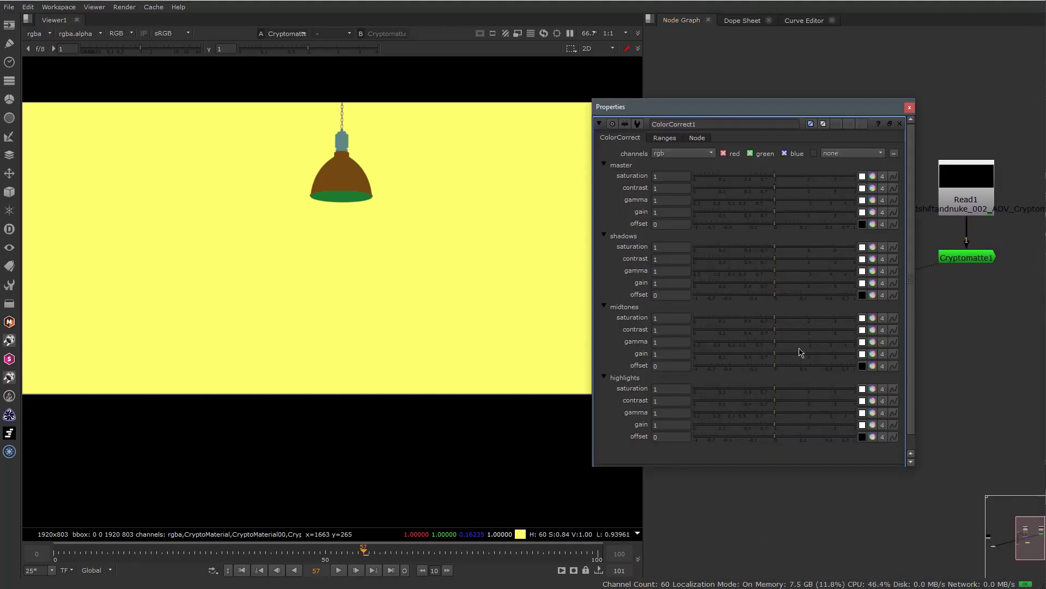
pyautogui.moveTo(793, 113); pyautogui.dragTo(514, 235)
pyautogui.moveTo(782, 335); pyautogui.dragTo(773, 285)
pyautogui.moveTo(798, 363); pyautogui.dragTo(974, 344)
pyautogui.click(770, 345)
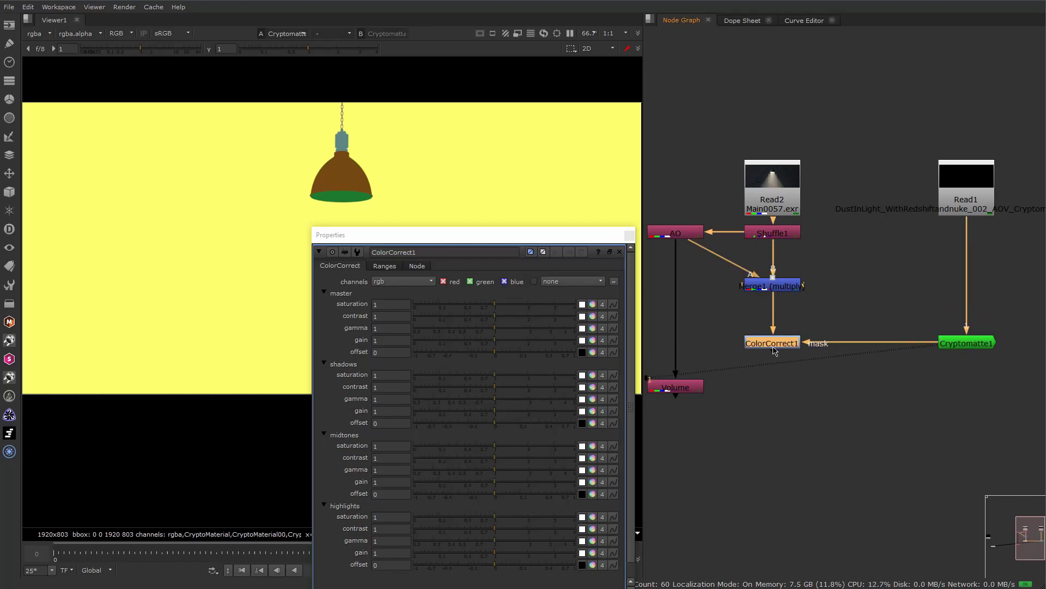
pyautogui.press('1')
# Set the ColorCorrect node's master gain to 0.25
pyautogui.moveTo(554, 240); pyautogui.dragTo(951, 419)
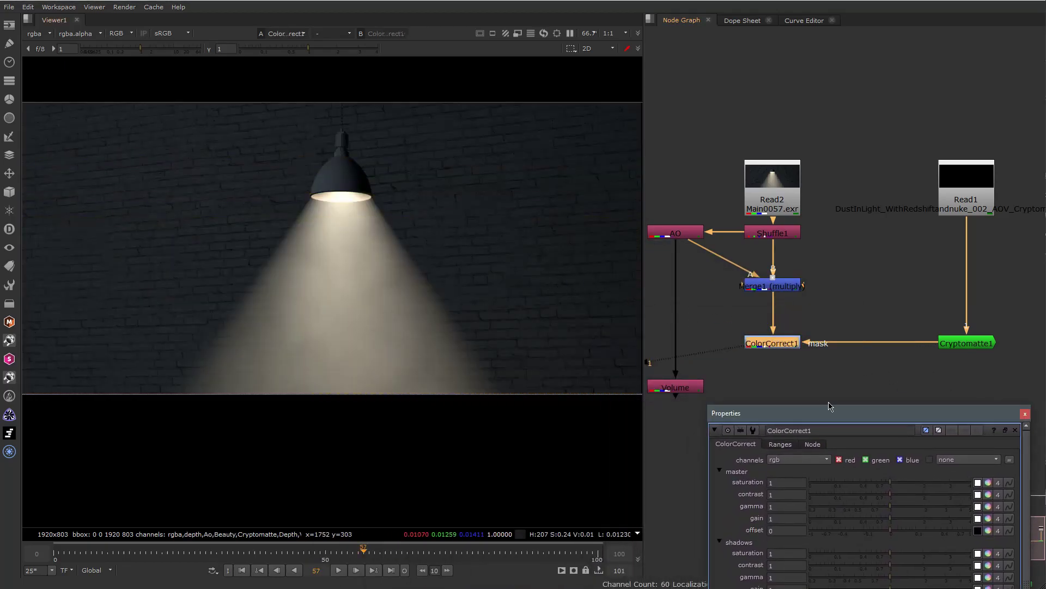
pyautogui.moveTo(828, 414); pyautogui.dragTo(822, 192)
pyautogui.moveTo(884, 298); pyautogui.dragTo(843, 298)
pyautogui.moveTo(851, 193); pyautogui.dragTo(718, 324)
# View the Cryptomatte node's alpha channel to check the wall matte
pyautogui.click(967, 348)
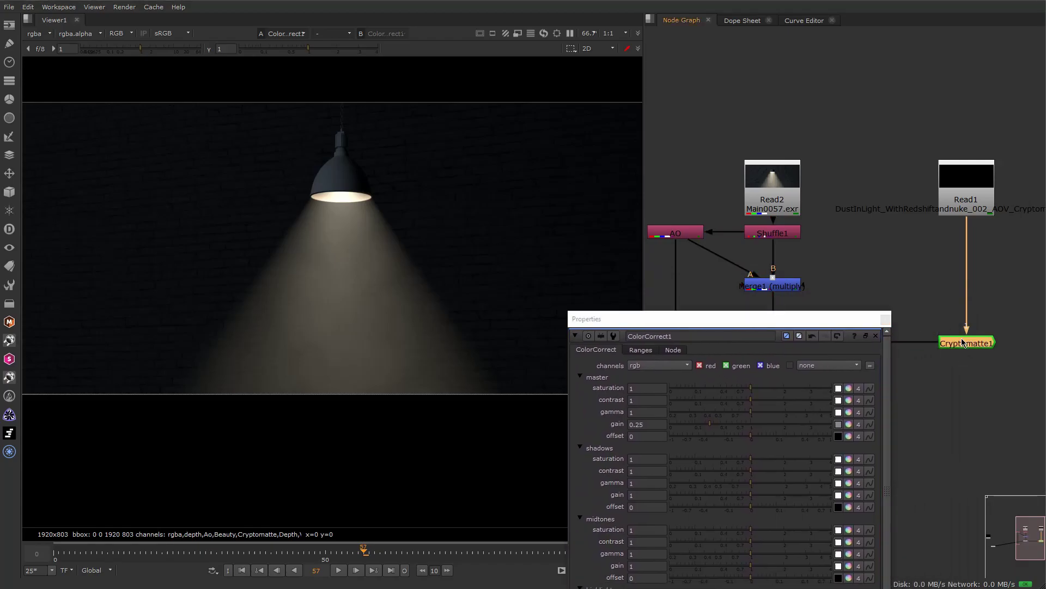
pyautogui.press('1')
pyautogui.press('a')
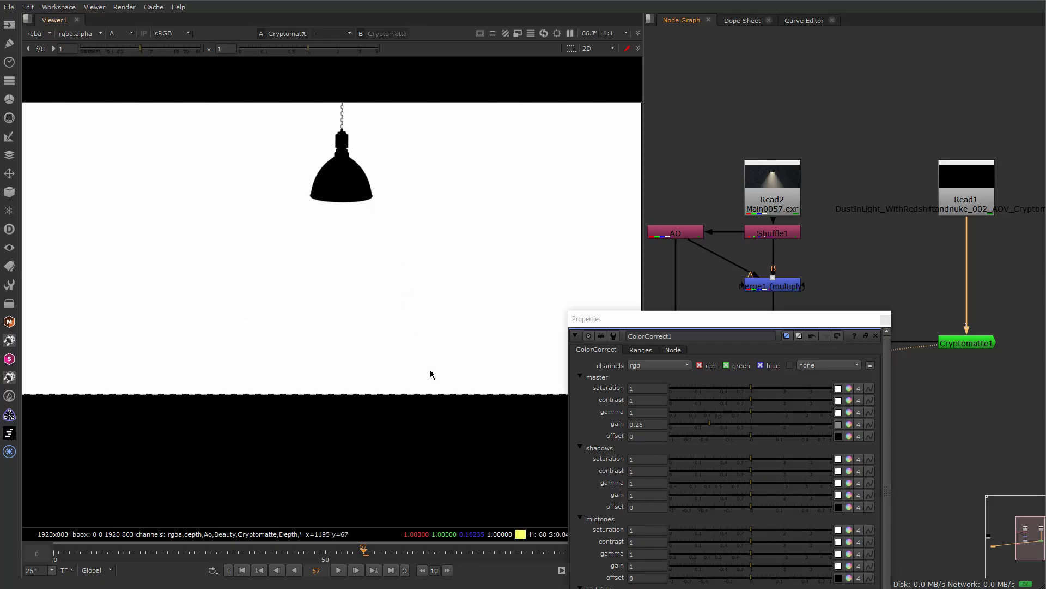
# Return the viewer to RGB, view the ColorCorrect node, and fine-tune its master gain
pyautogui.press('a')
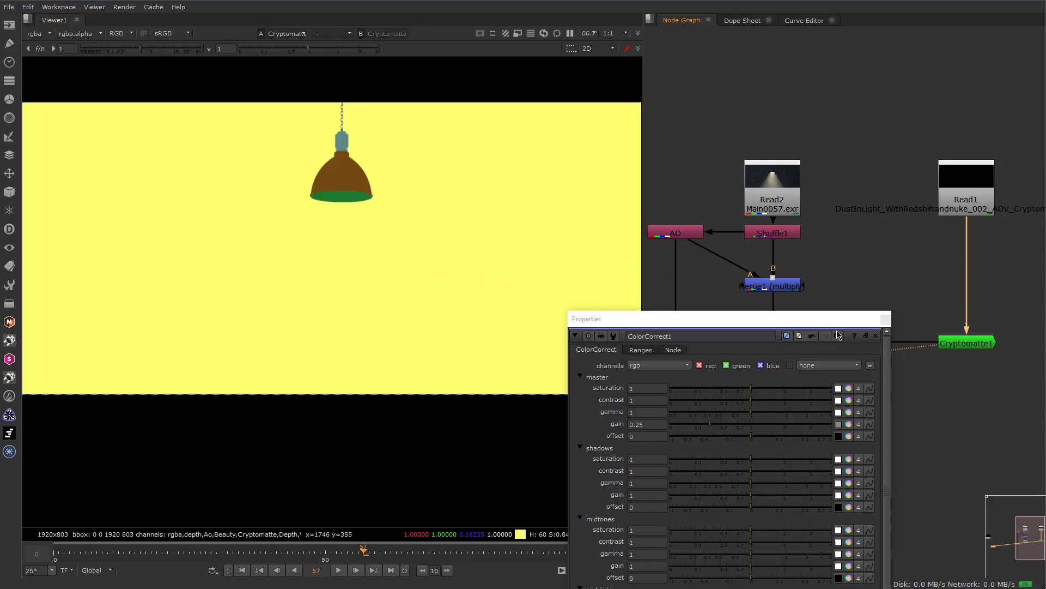
pyautogui.click(886, 320)
pyautogui.moveTo(831, 319); pyautogui.dragTo(897, 293, button='middle')
pyautogui.click(857, 319)
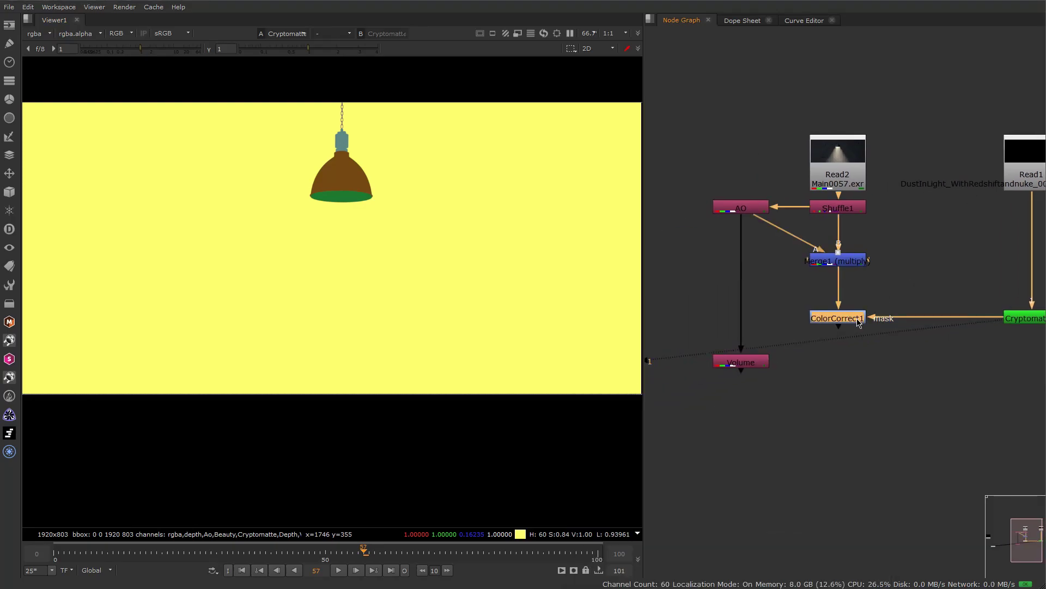
pyautogui.press('1')
pyautogui.doubleClick(857, 323)
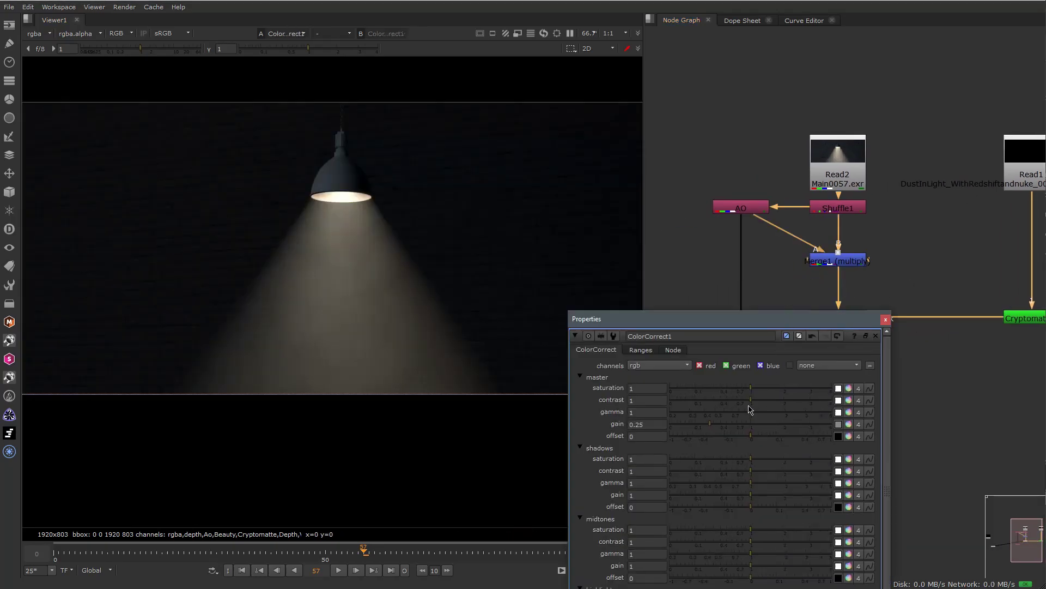
pyautogui.moveTo(710, 426)
pyautogui.mouseDown()
pyautogui.moveTo(731, 425)
pyautogui.moveTo(711, 429)
pyautogui.mouseUp()
pyautogui.click(884, 322)
# Add an over Merge with the Volume node as A and the ColorCorrect node as B, and view it
pyautogui.moveTo(845, 361); pyautogui.dragTo(834, 255, button='middle')
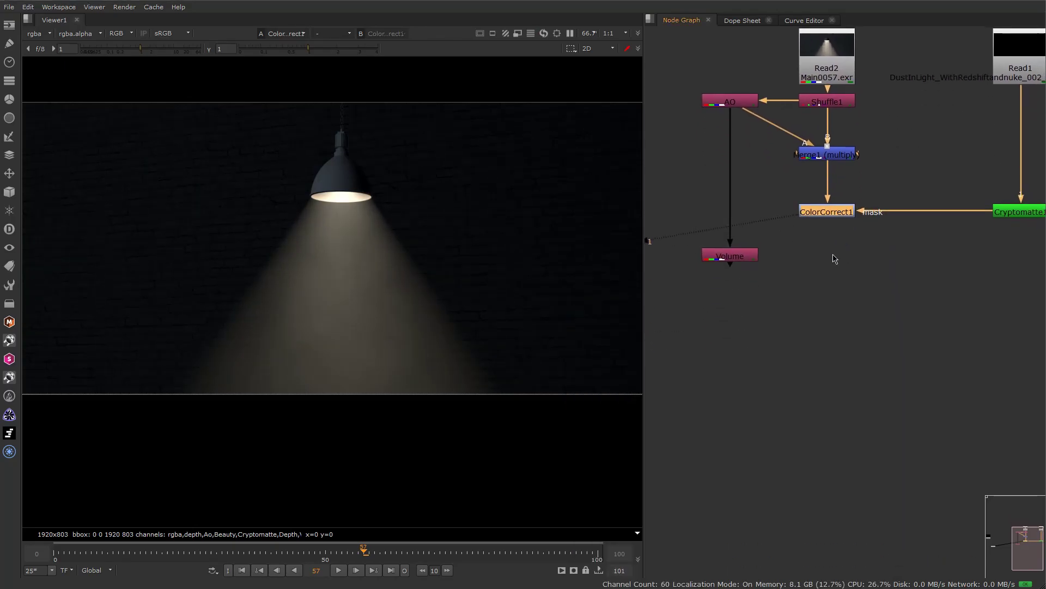
pyautogui.click(829, 266)
pyautogui.press('m')
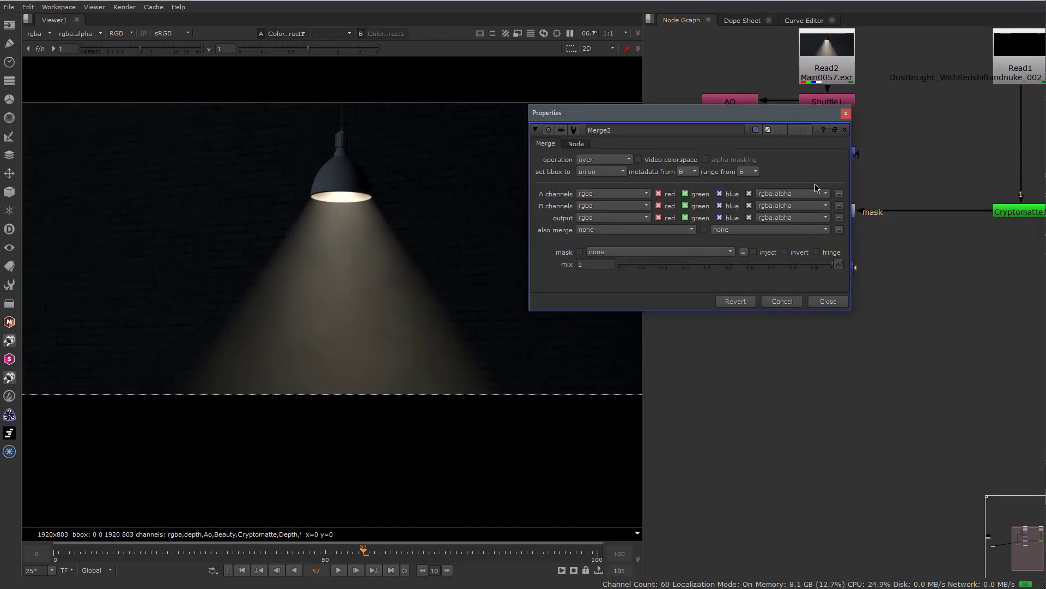
pyautogui.moveTo(784, 116); pyautogui.dragTo(844, 378)
pyautogui.moveTo(838, 247); pyautogui.dragTo(733, 255)
pyautogui.moveTo(837, 273); pyautogui.dragTo(838, 263)
pyautogui.press('1')
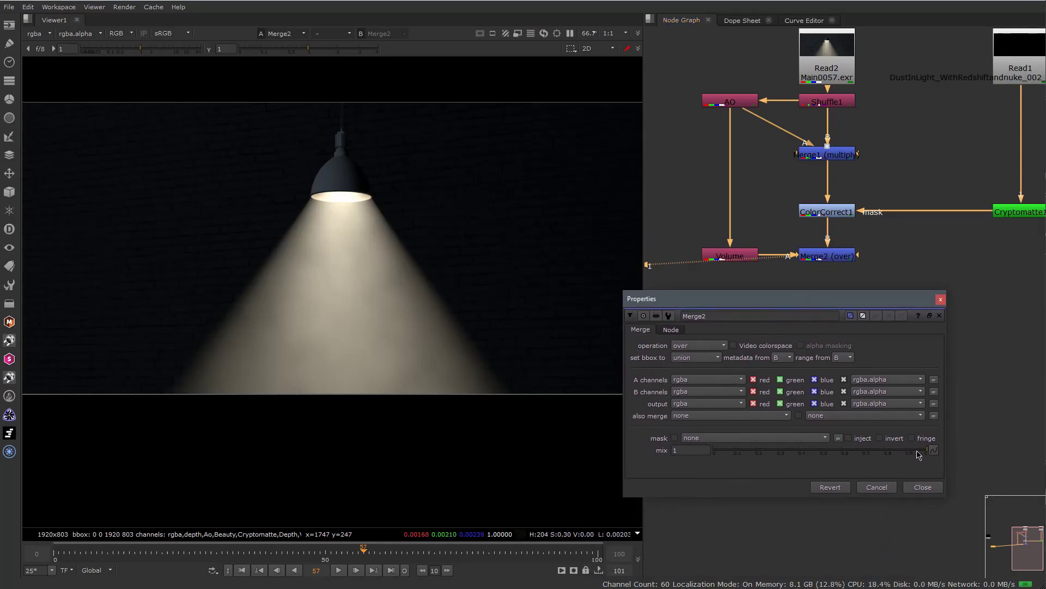
# Lower the over Merge's mix to about 0.29 to soften the volume light, and close its settings
pyautogui.moveTo(919, 452); pyautogui.dragTo(1019, 459)
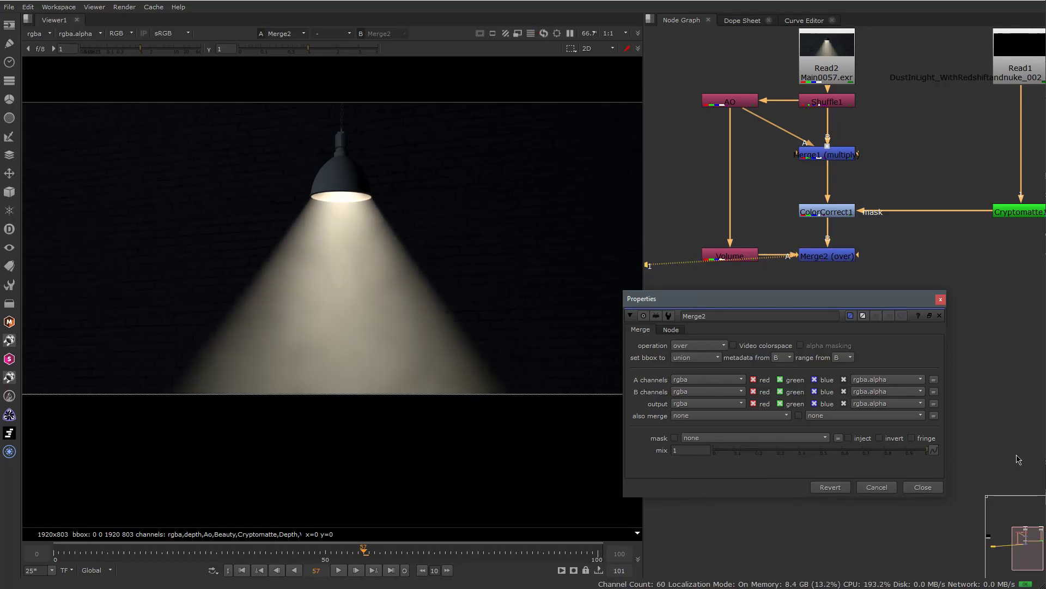
pyautogui.moveTo(954, 459); pyautogui.dragTo(768, 462)
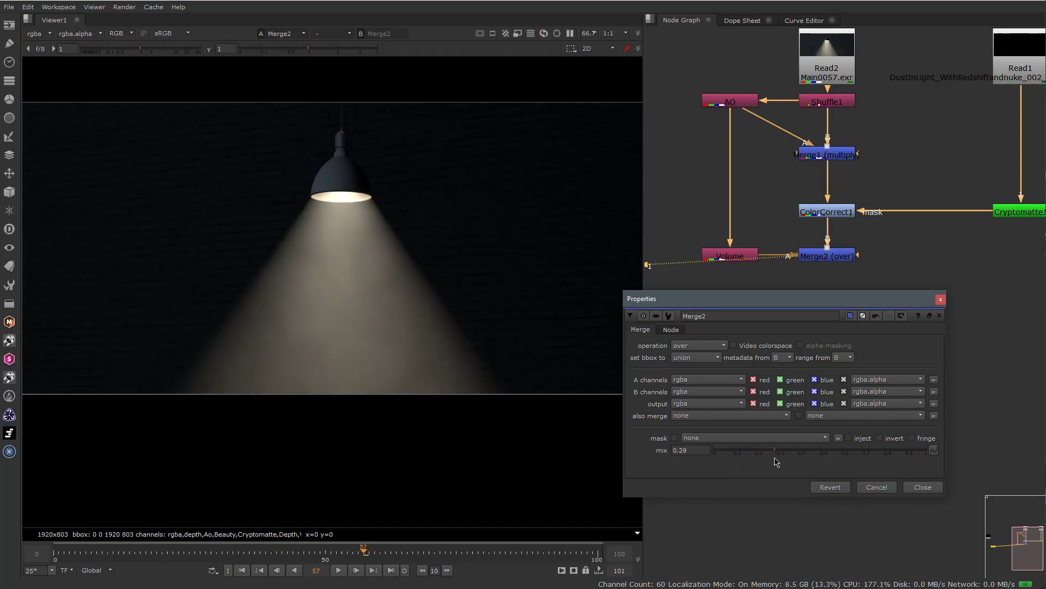
pyautogui.click(924, 488)
# Add a ZDefocus node and turn off its use of the GPU
pyautogui.moveTo(895, 280); pyautogui.dragTo(902, 327, button='middle')
pyautogui.scroll(-4, 901, 317)
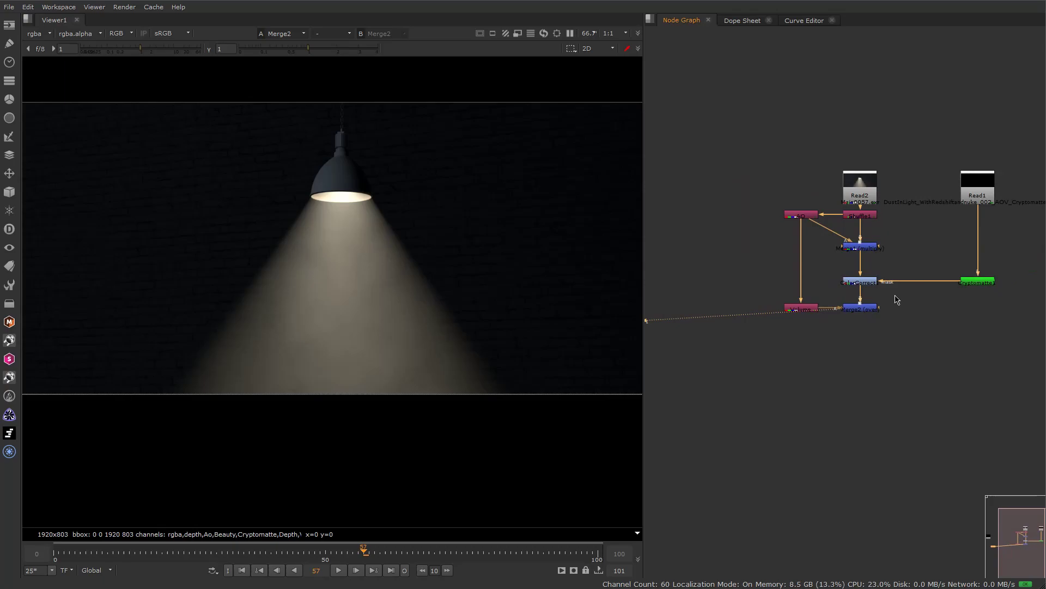
pyautogui.scroll(4, 897, 299)
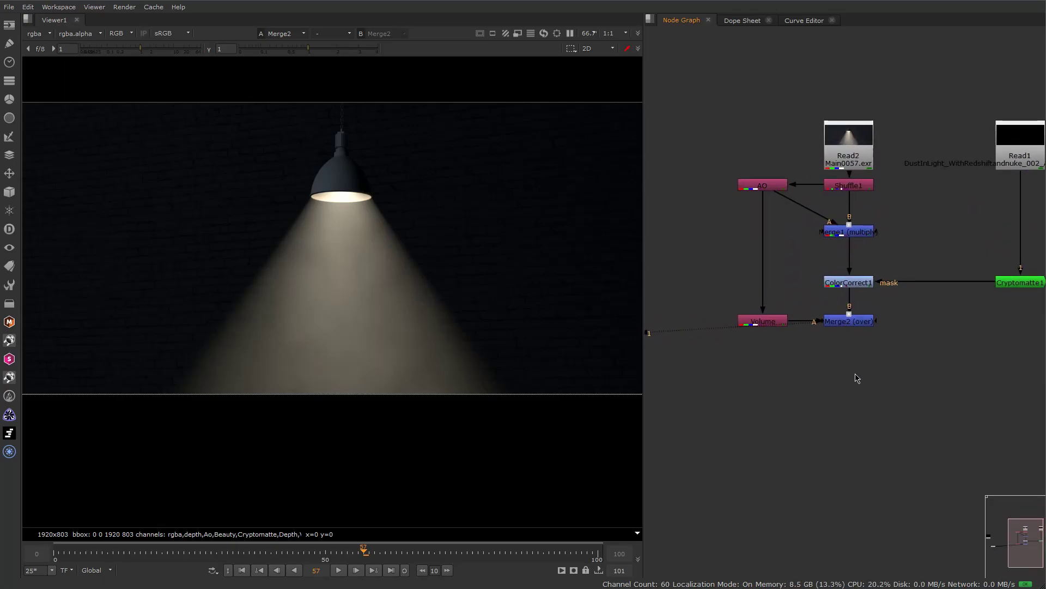
pyautogui.press('Tab')
pyautogui.write('zde')
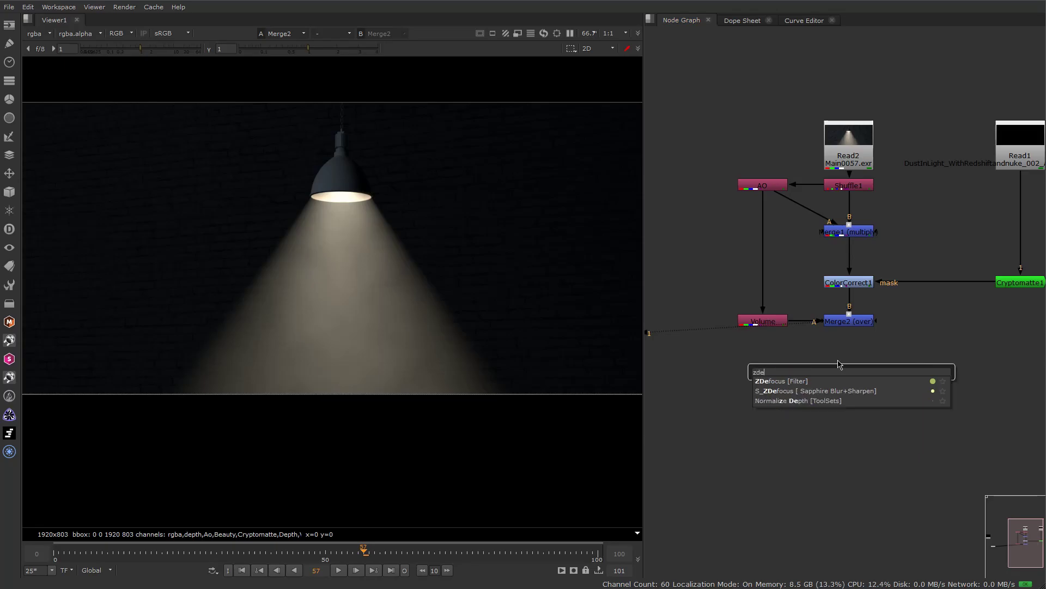
pyautogui.press('Return')
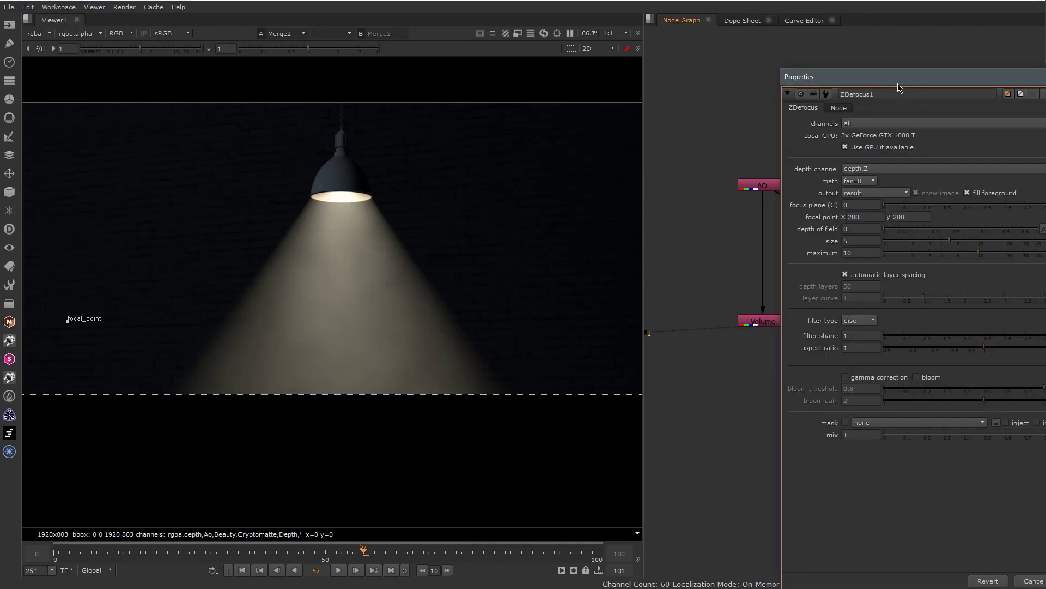
pyautogui.click(804, 125)
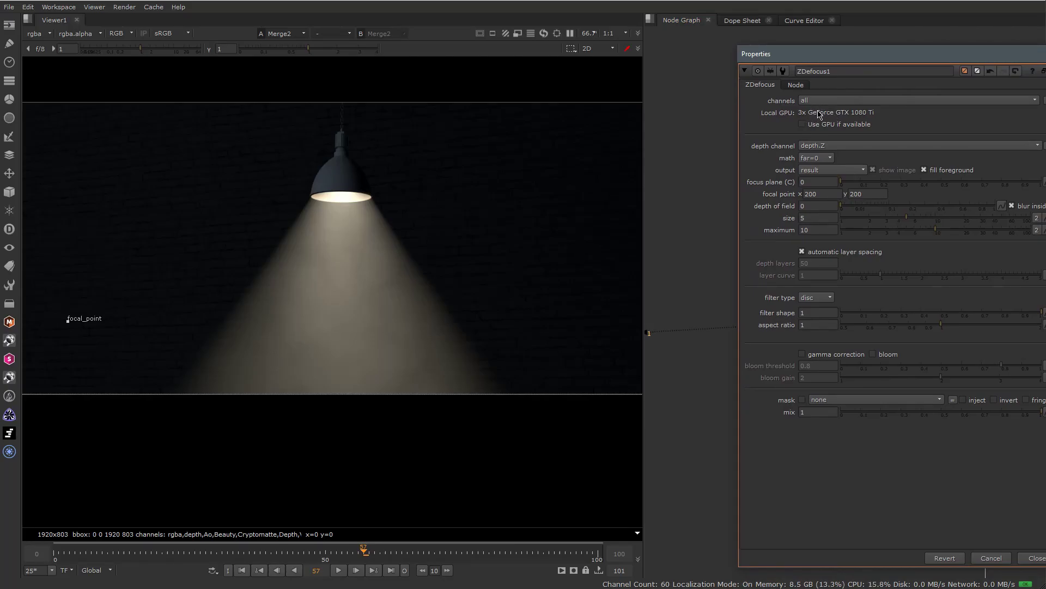
# Connect the ZDefocus node's image input to the over Merge and view the ZDefocus result
pyautogui.moveTo(837, 60); pyautogui.dragTo(790, 60)
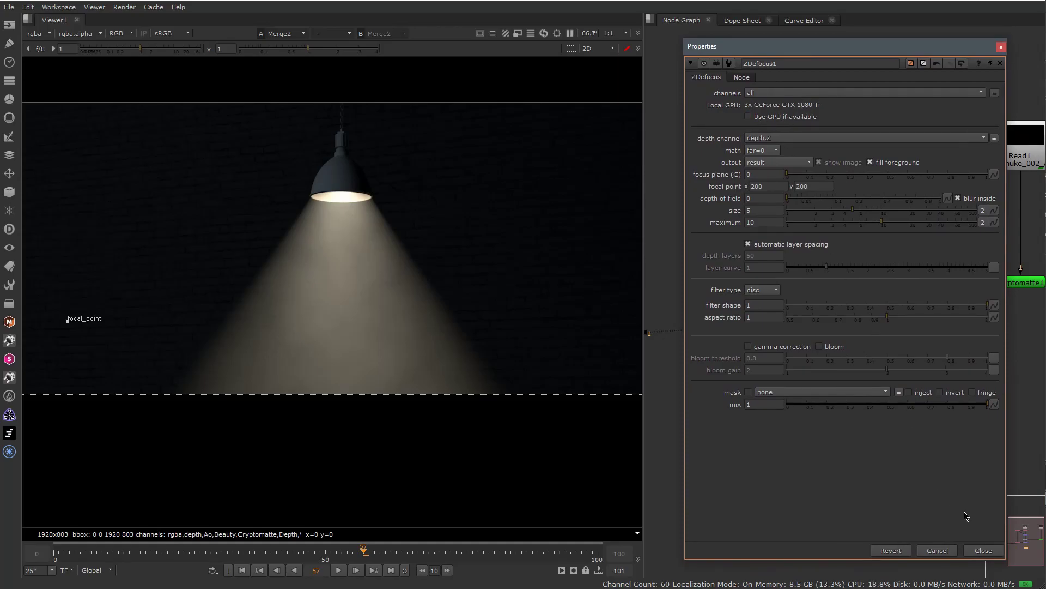
pyautogui.moveTo(828, 49); pyautogui.dragTo(688, 503)
pyautogui.moveTo(871, 356); pyautogui.dragTo(855, 323)
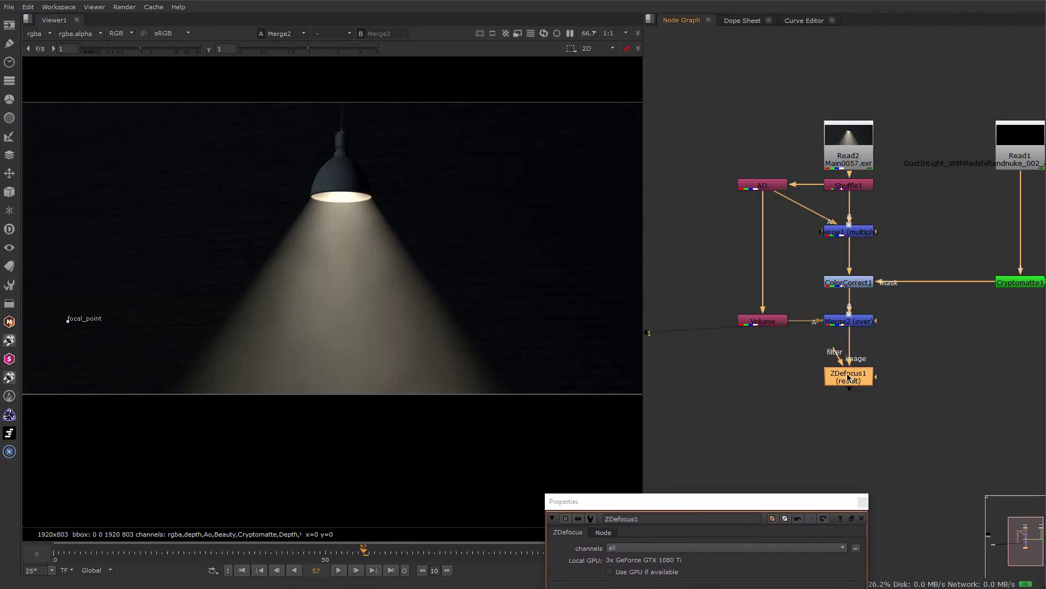
pyautogui.moveTo(848, 374); pyautogui.dragTo(843, 375)
pyautogui.click(878, 351)
pyautogui.click(856, 380)
pyautogui.press('1')
pyautogui.click(896, 360)
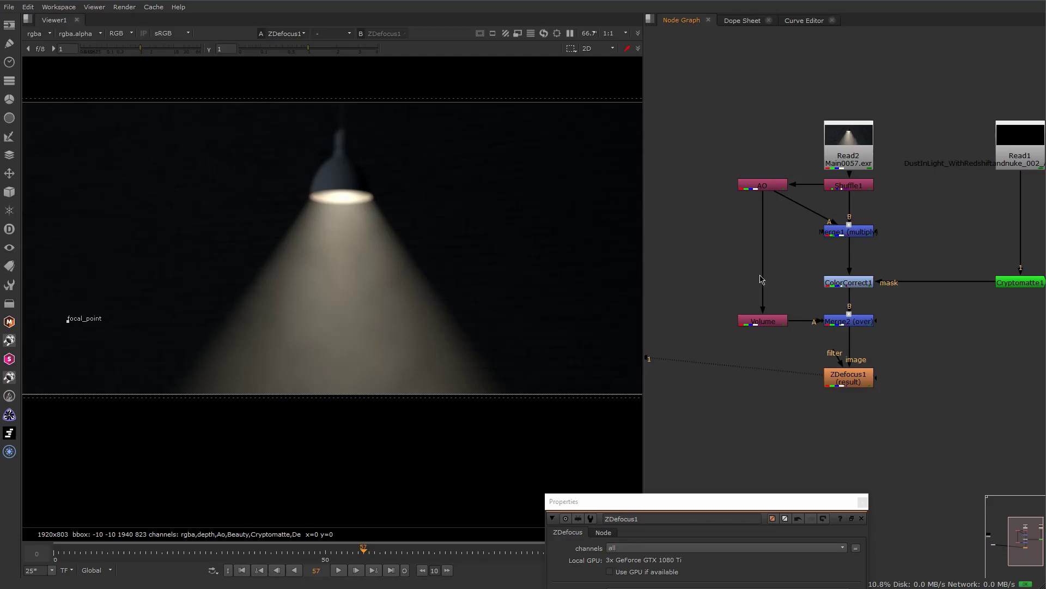
# Place the ZDefocus focal point on the lamp's opening, keep depth.Z as depth channel, and set math to depth
pyautogui.moveTo(70, 324); pyautogui.dragTo(327, 177)
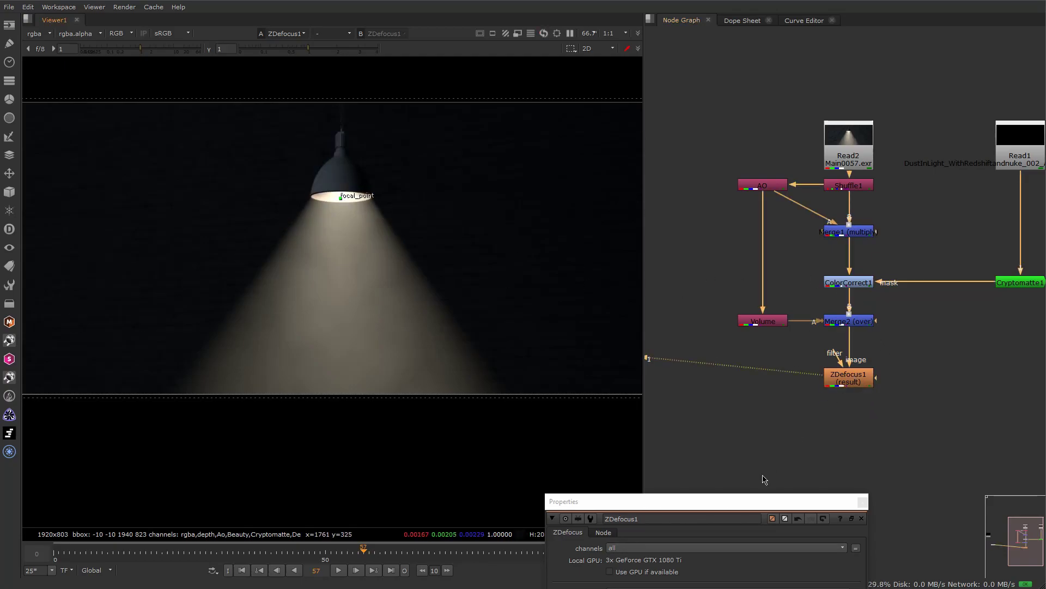
pyautogui.moveTo(754, 503); pyautogui.dragTo(789, 169)
pyautogui.click(671, 260)
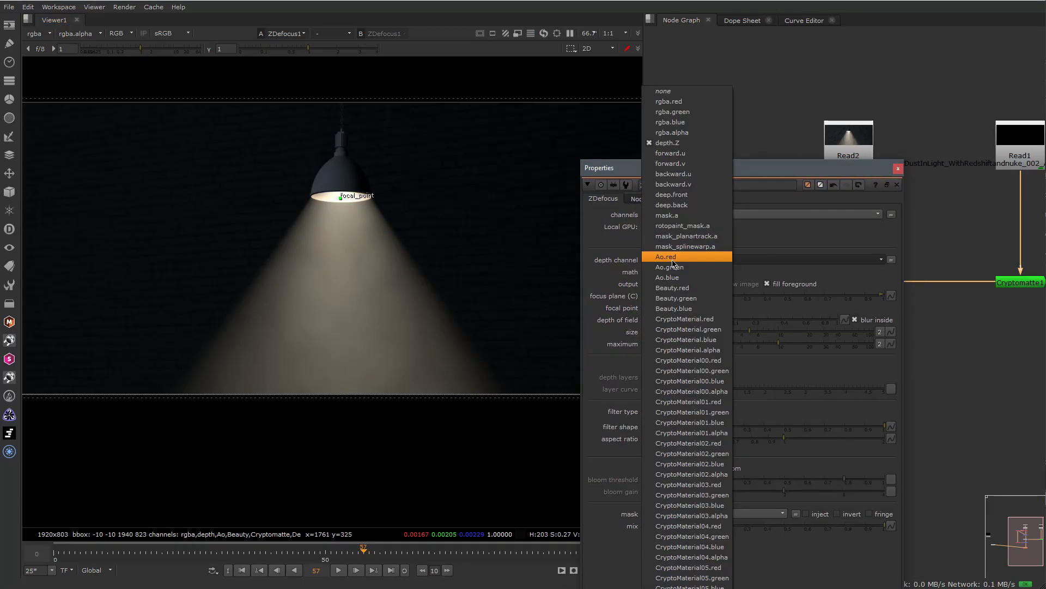
pyautogui.click(669, 259)
pyautogui.click(664, 272)
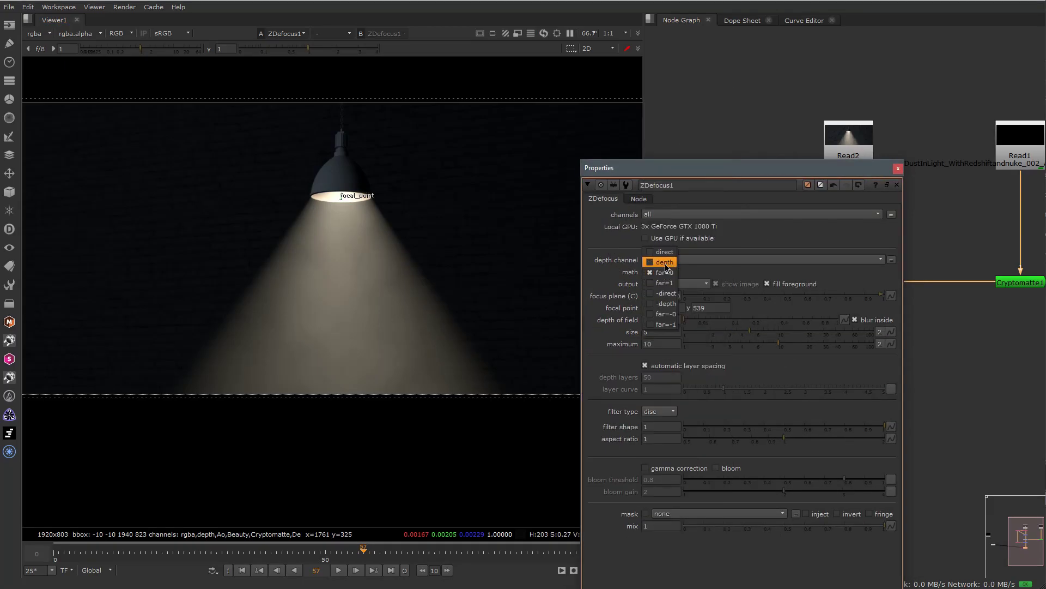
pyautogui.click(664, 262)
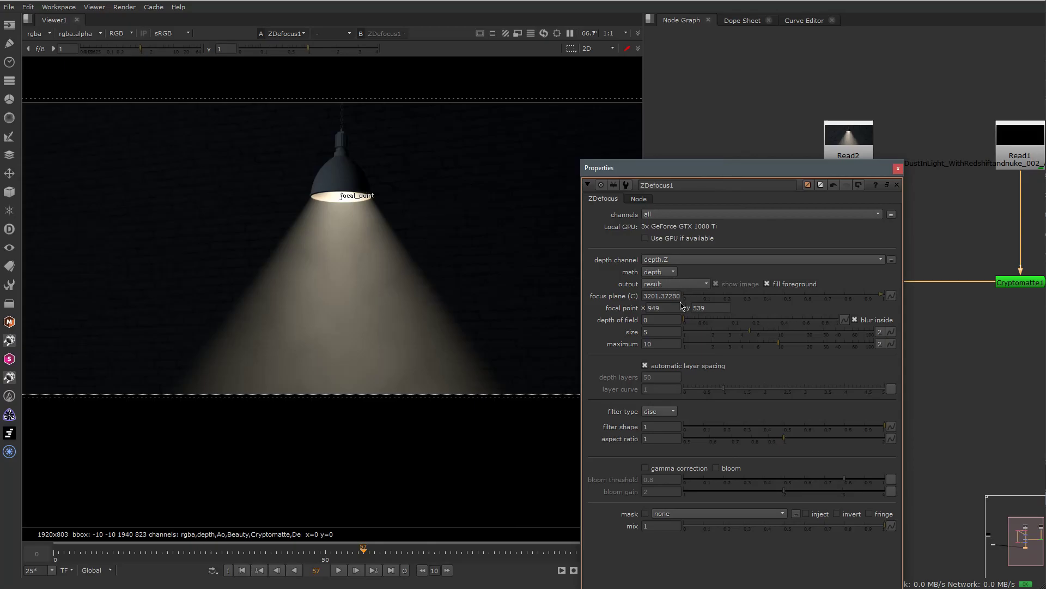
# Set the ZDefocus size to 15.5 and inspect the blur around the lamp
pyautogui.scroll(3, 409, 175)
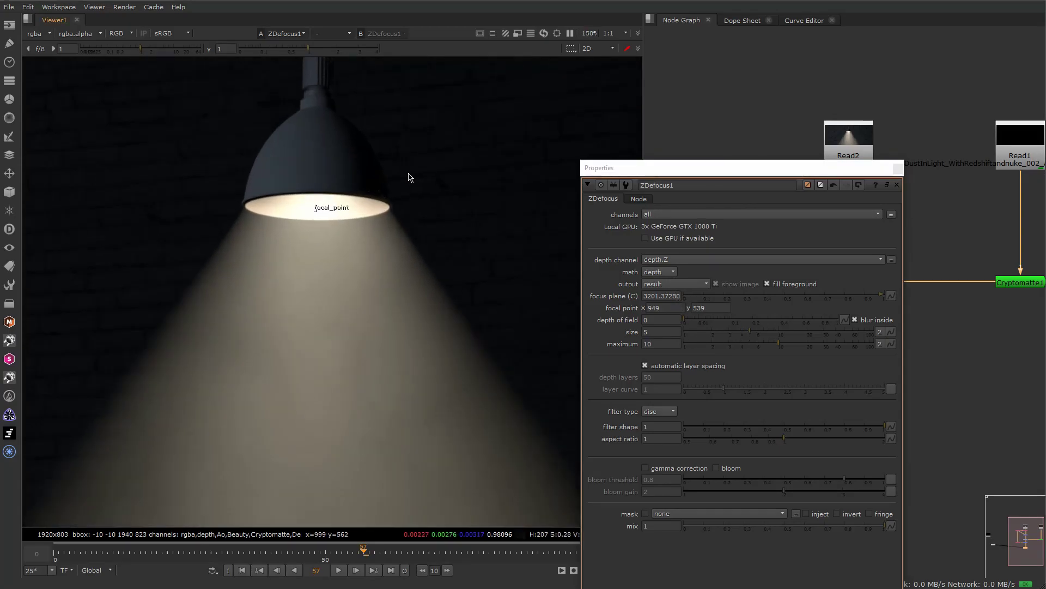
pyautogui.moveTo(754, 331); pyautogui.dragTo(797, 332)
pyautogui.scroll(-6, 399, 267)
pyautogui.scroll(4, 376, 263)
# Disable and re-enable the ZDefocus node to compare the image with and without the blur
pyautogui.moveTo(875, 174); pyautogui.dragTo(875, 451)
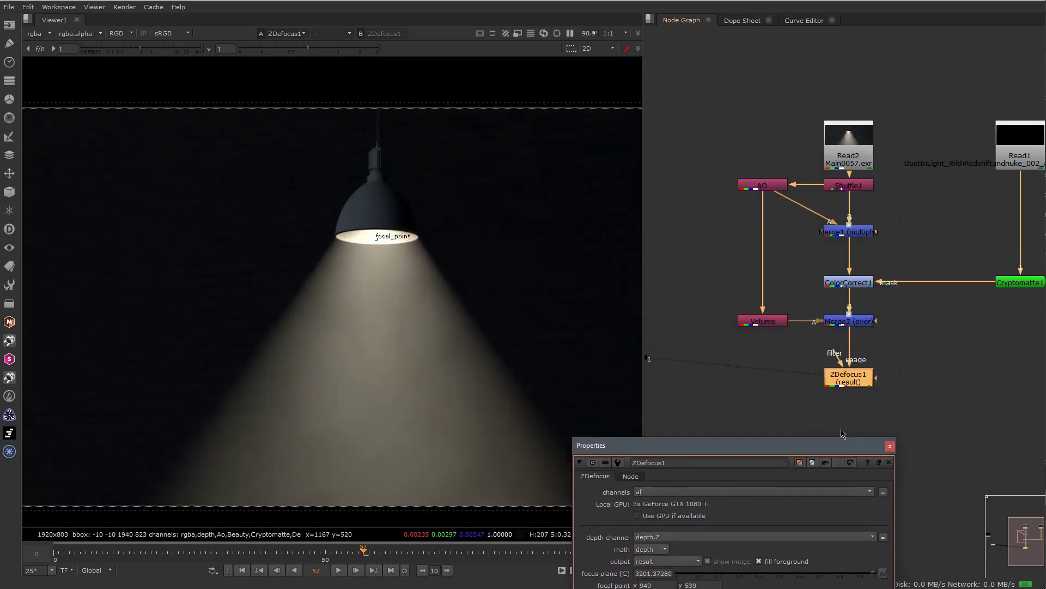
pyautogui.press('d')
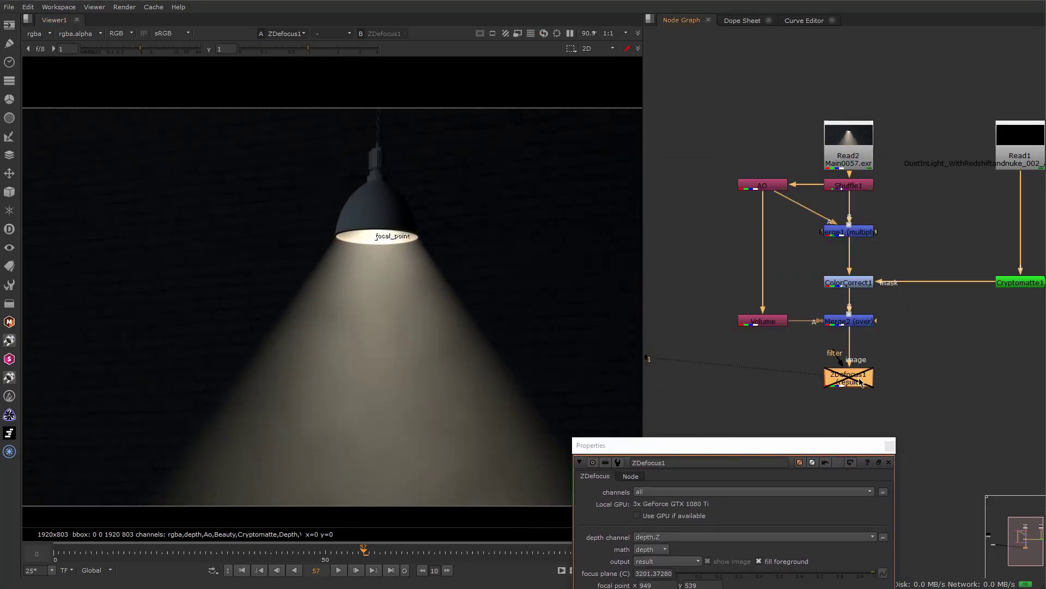
pyautogui.press('d')
# Enable GPU use for the ZDefocus node, close its settings, and check the image at frame 41
pyautogui.moveTo(845, 450); pyautogui.dragTo(840, 207)
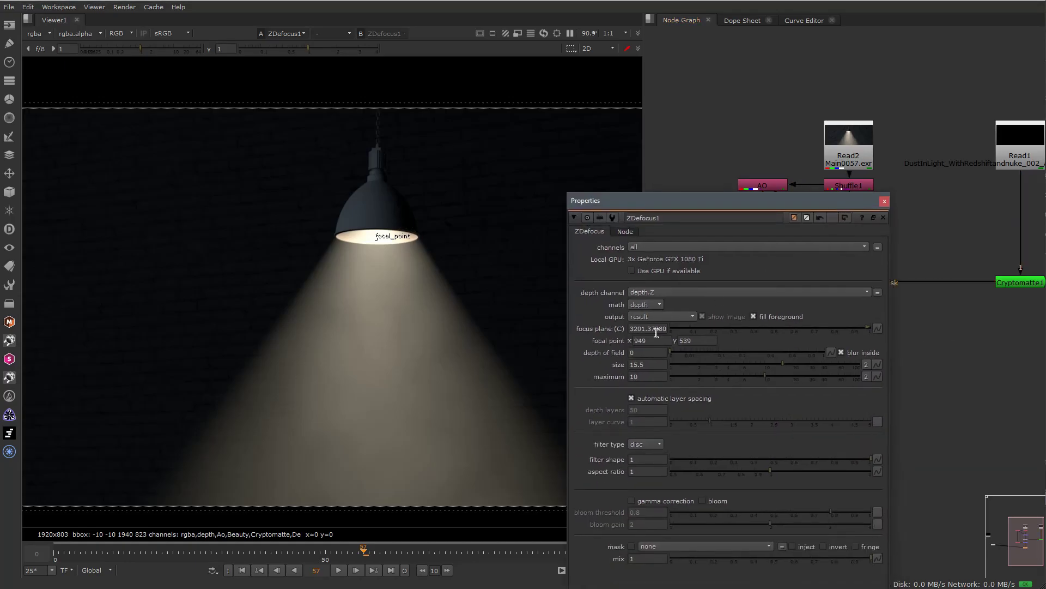
pyautogui.click(632, 271)
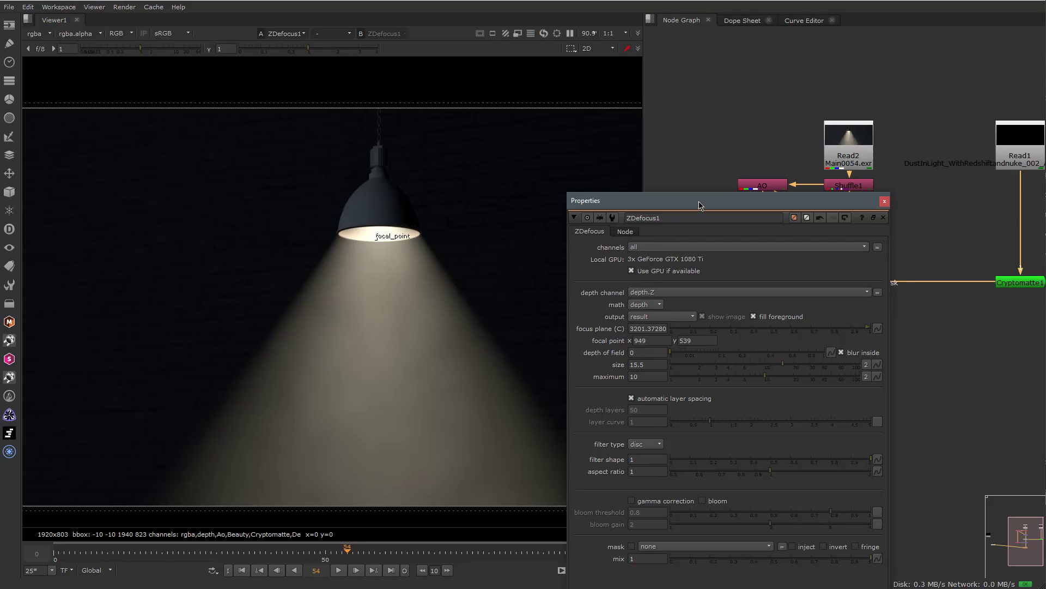
pyautogui.moveTo(699, 205); pyautogui.dragTo(742, 151)
pyautogui.click(927, 148)
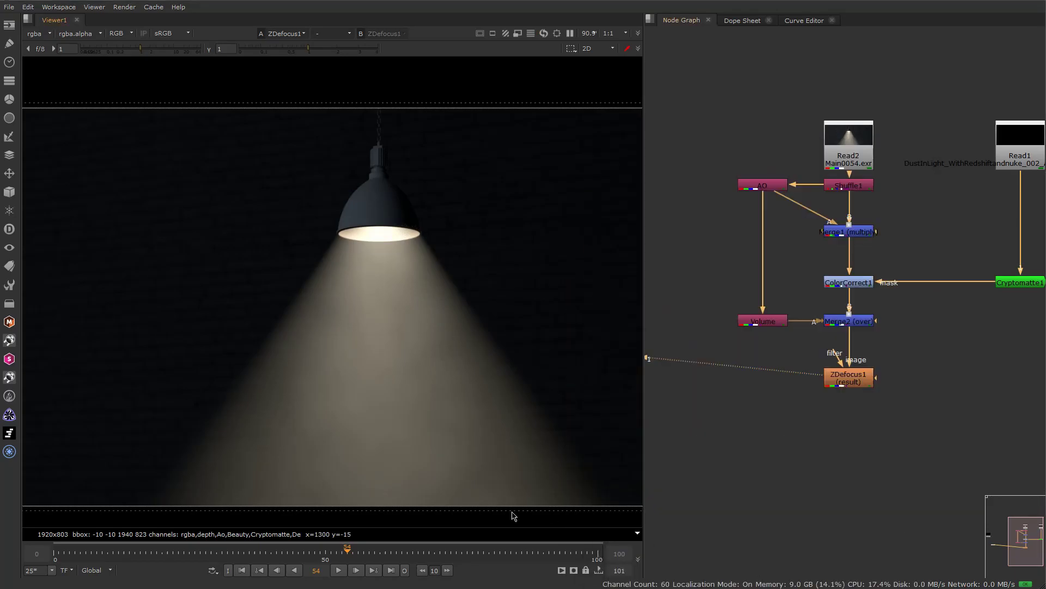
pyautogui.click(277, 554)
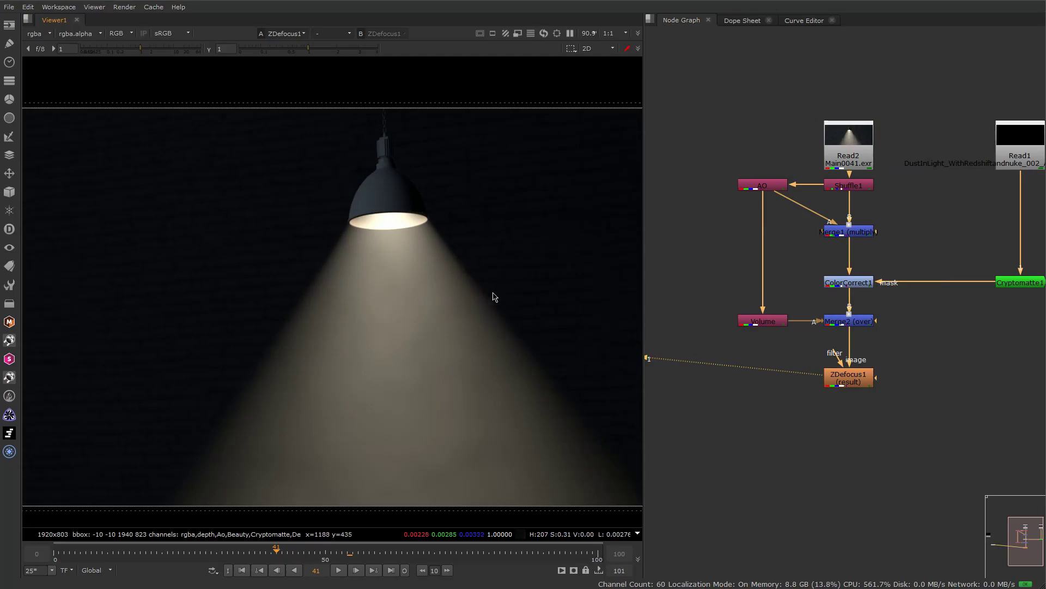
# At frame 0, move the ZDefocus focal point onto the lamp's opening and set a keyframe on the focus plane
pyautogui.moveTo(859, 350)
pyautogui.mouseDown(button='middle')
pyautogui.moveTo(833, 344)
pyautogui.moveTo(854, 341)
pyautogui.mouseUp(button='middle')
pyautogui.doubleClick(834, 375)
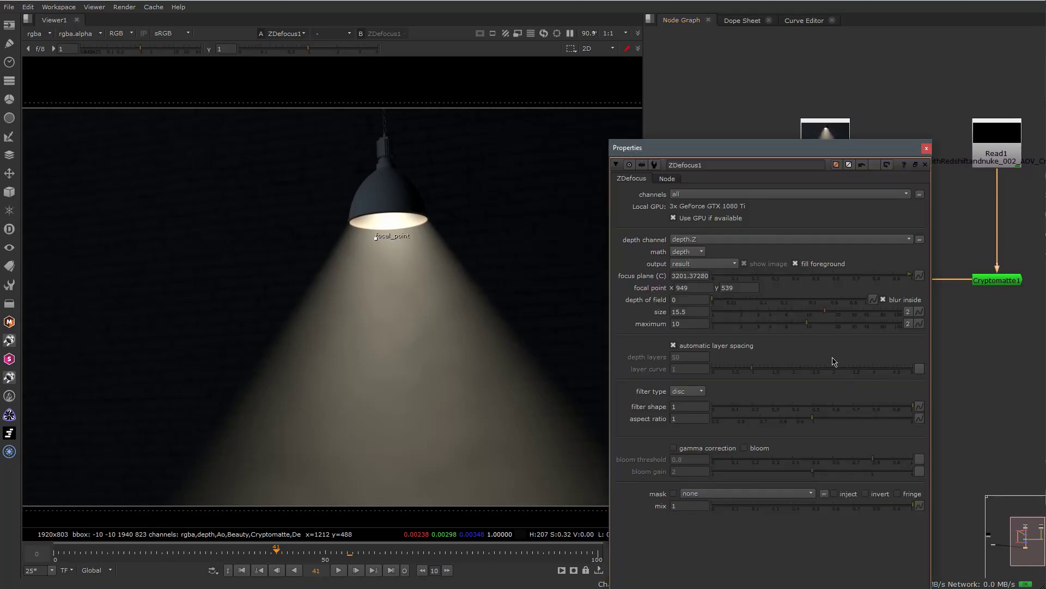
pyautogui.moveTo(787, 155); pyautogui.dragTo(852, 80)
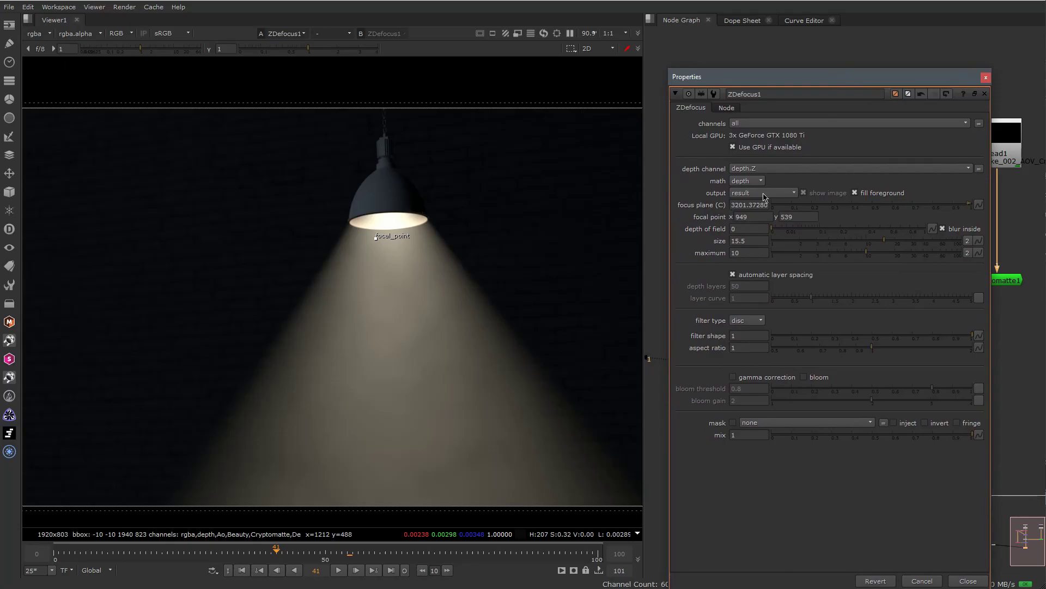
pyautogui.click(244, 570)
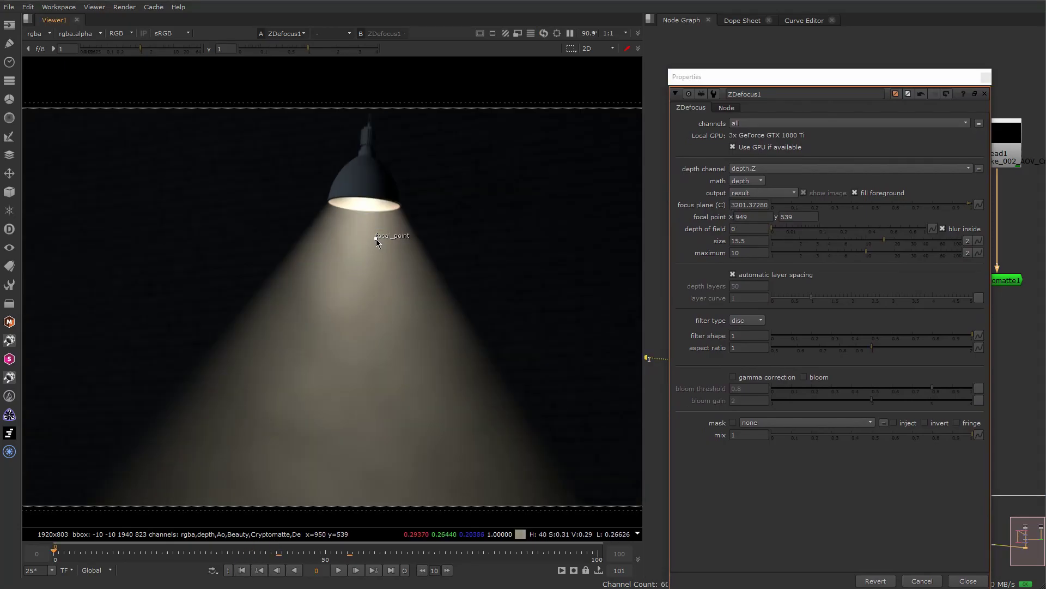
pyautogui.moveTo(376, 237); pyautogui.dragTo(365, 207)
pyautogui.rightClick(748, 201)
pyautogui.click(782, 208)
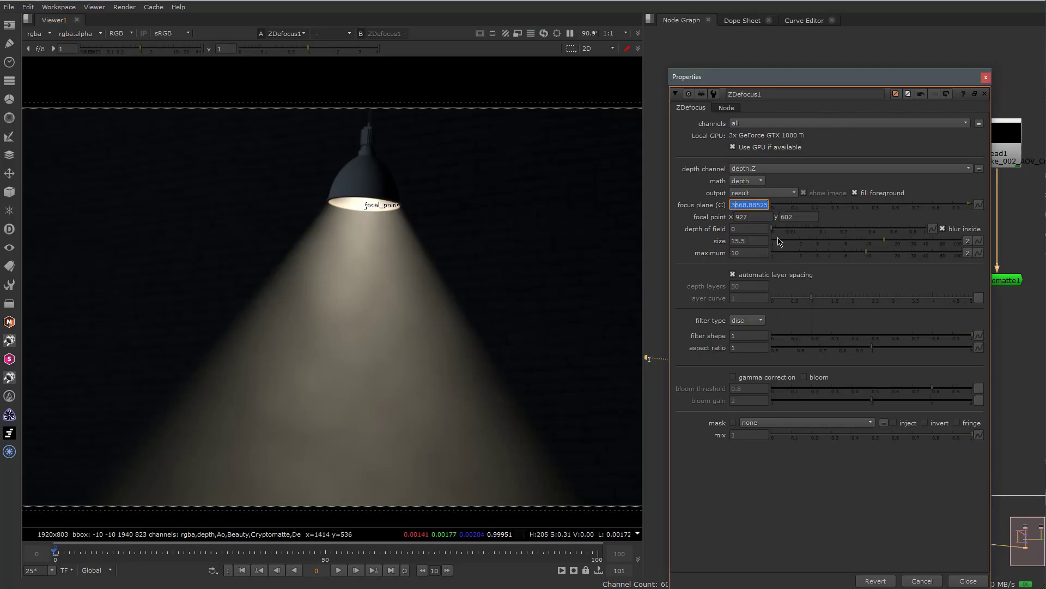
# Keyframe the focus plane at frames 100 and 50 by moving the focal point onto the lamp, and close the settings
pyautogui.click(392, 570)
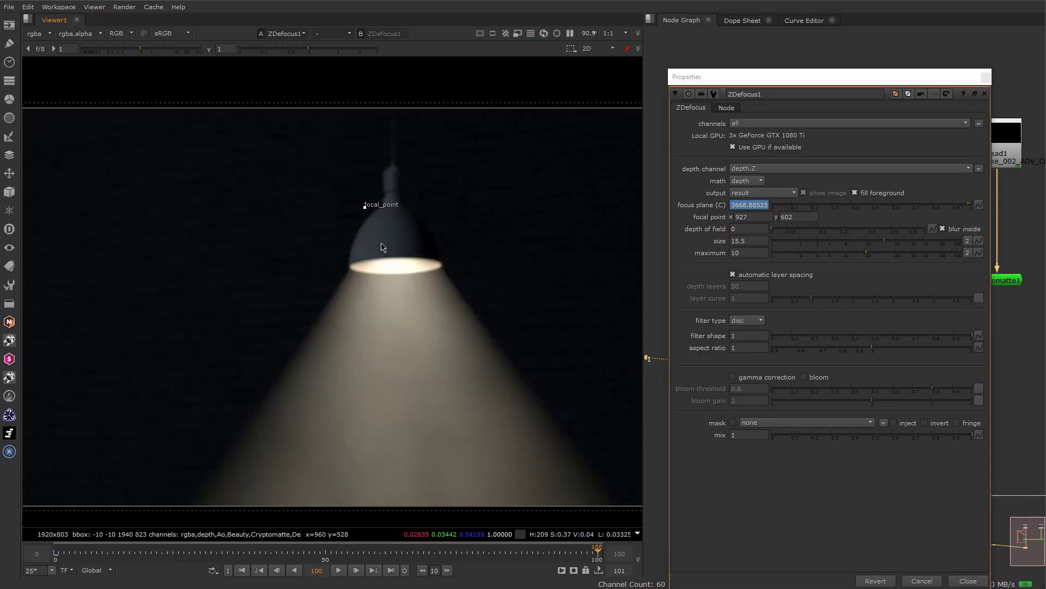
pyautogui.moveTo(366, 207); pyautogui.dragTo(396, 266)
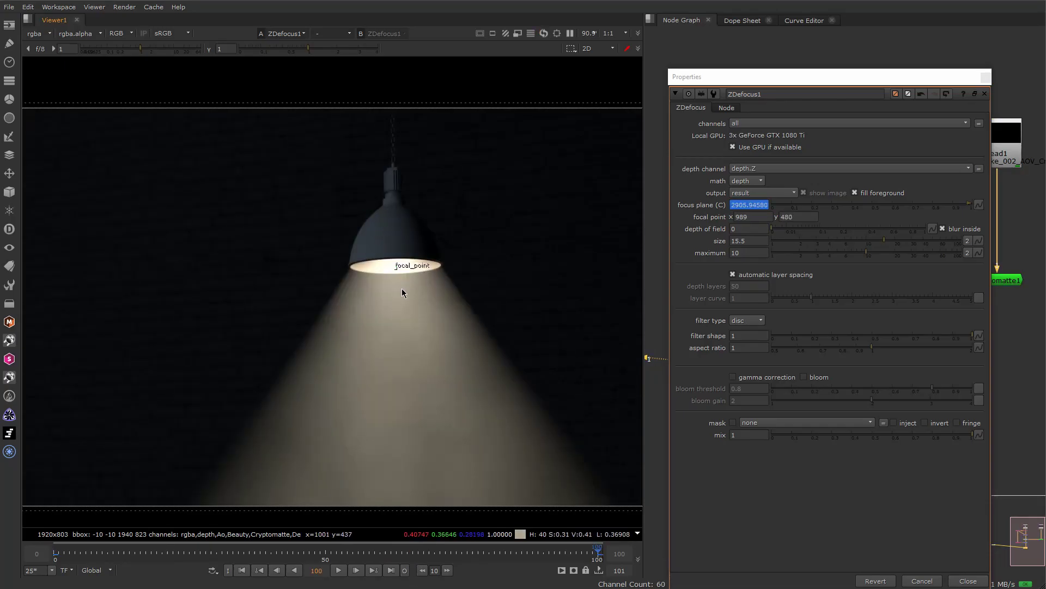
pyautogui.click(325, 561)
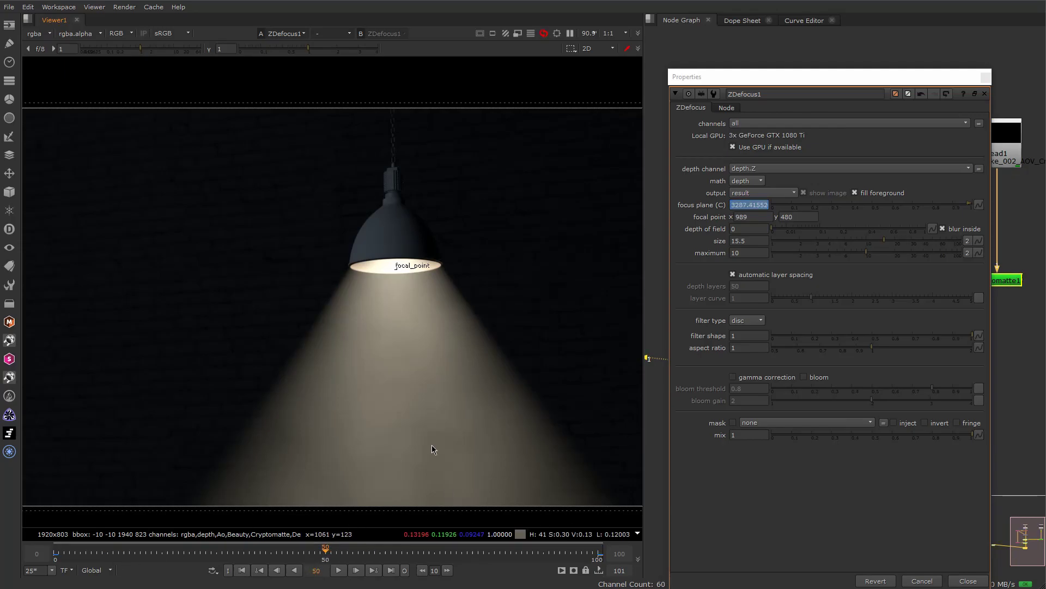
pyautogui.moveTo(396, 267); pyautogui.dragTo(383, 233)
pyautogui.click(968, 581)
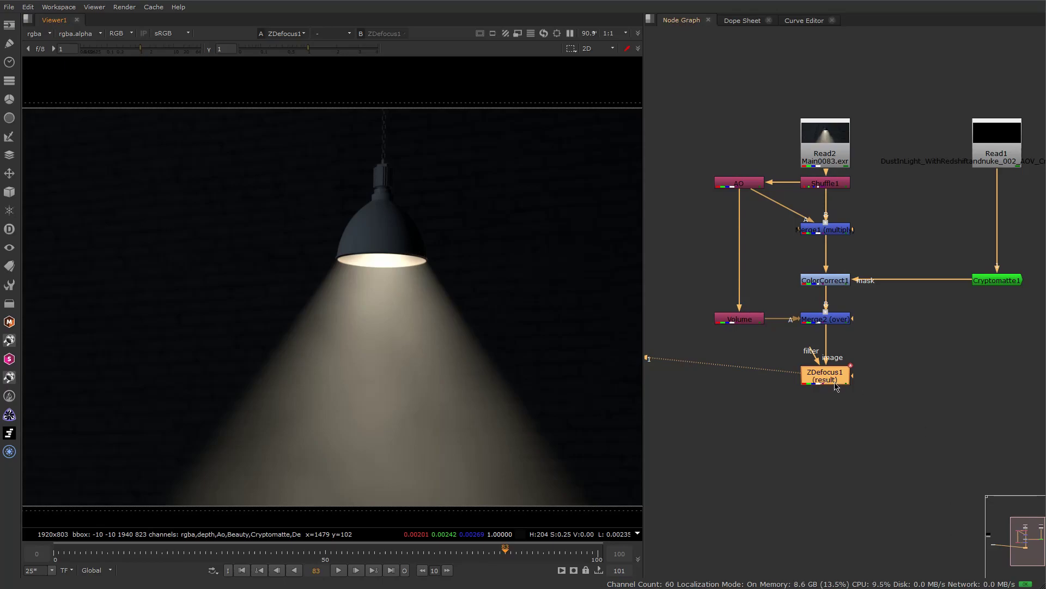
# Fit the ZDefocus result in the viewer and move the Viewer node closer to the main node tree
pyautogui.moveTo(824, 392); pyautogui.dragTo(853, 379, button='middle')
pyautogui.keyDown('alt'); pyautogui.moveTo(477, 325); pyautogui.dragTo(436, 322, button='middle'); pyautogui.keyUp('alt')
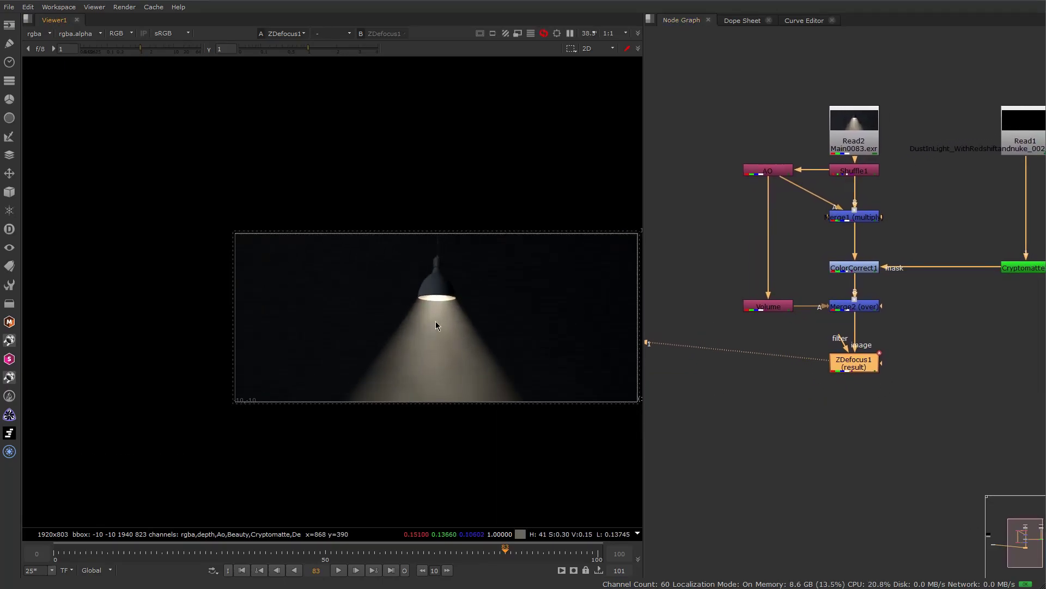
pyautogui.scroll(2, 599, 404)
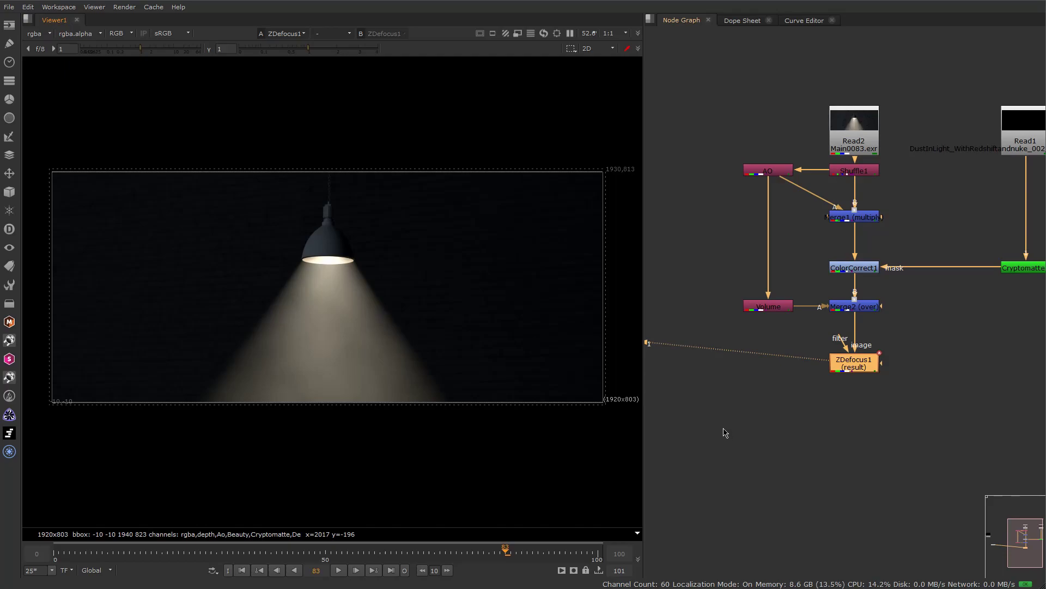
pyautogui.click(745, 425)
pyautogui.scroll(-6, 827, 366)
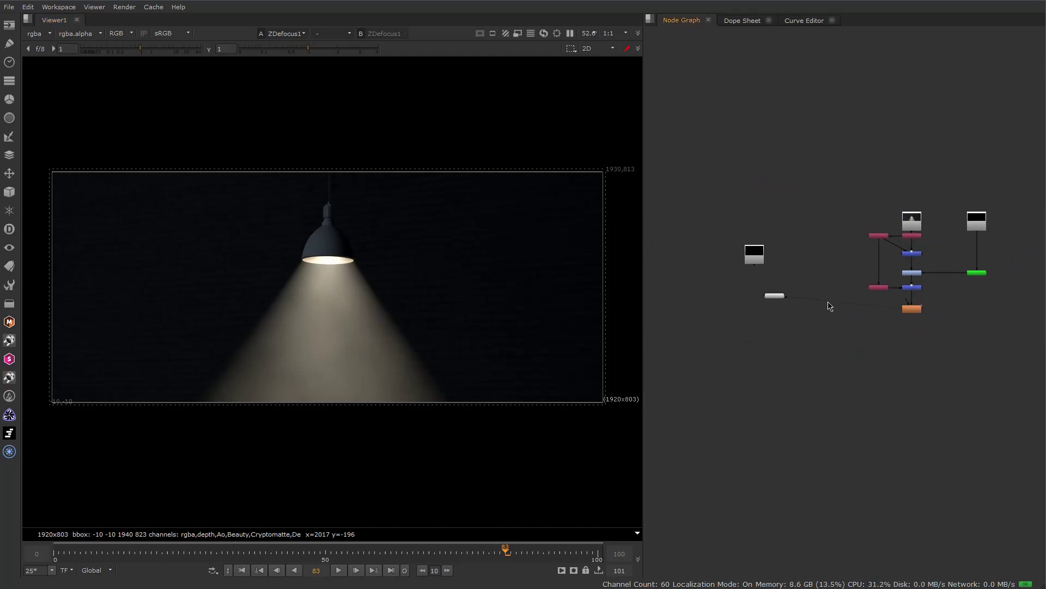
pyautogui.moveTo(778, 301); pyautogui.dragTo(863, 334)
# Add a Scene node and a Camera node in the empty area below the dust particles Read node
pyautogui.press('Tab')
pyautogui.write('scene')
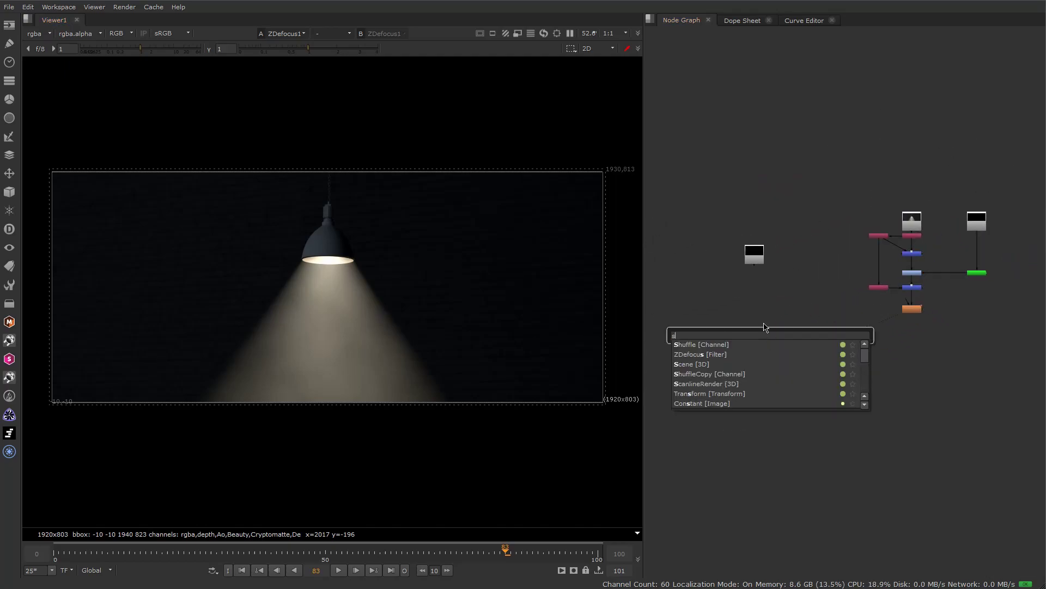
pyautogui.press('Return')
pyautogui.press('Tab')
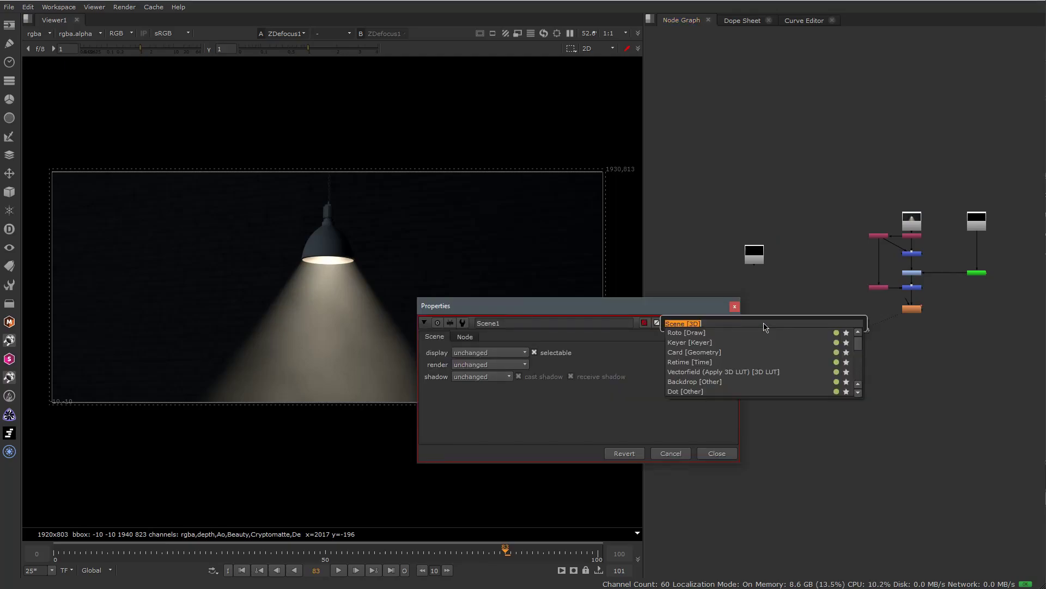
pyautogui.write('cam')
pyautogui.press('Return')
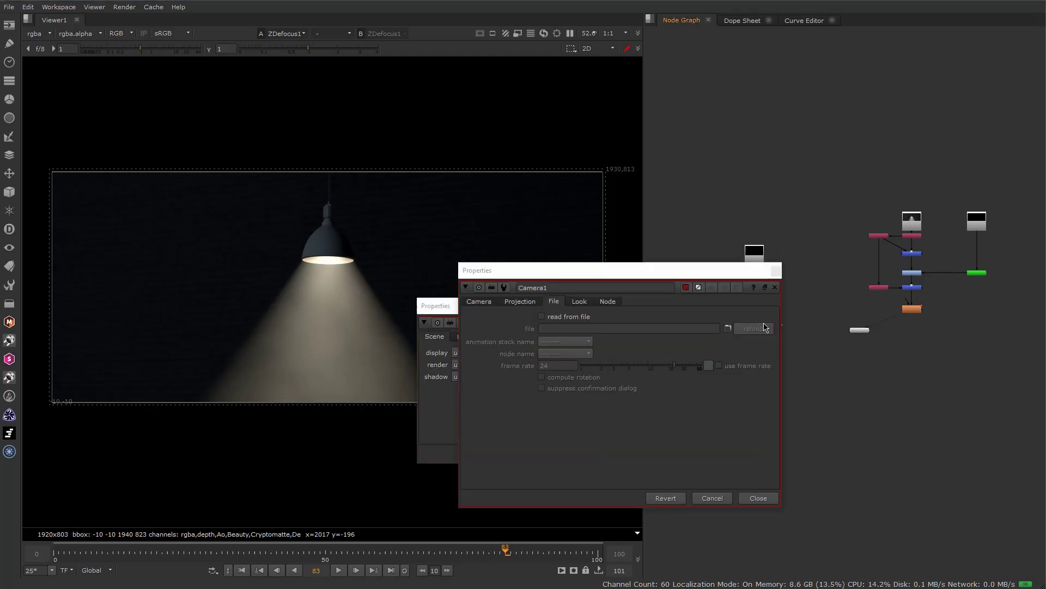
# Add a ScanlineRender node and close the settings of the three new 3D nodes
pyautogui.press('Tab')
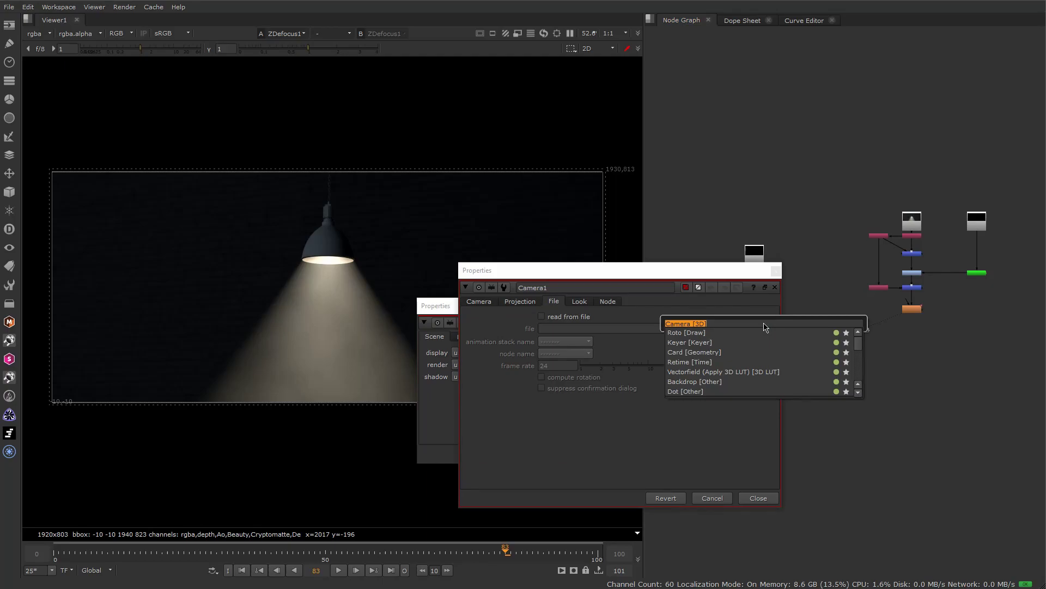
pyautogui.write('red ne')
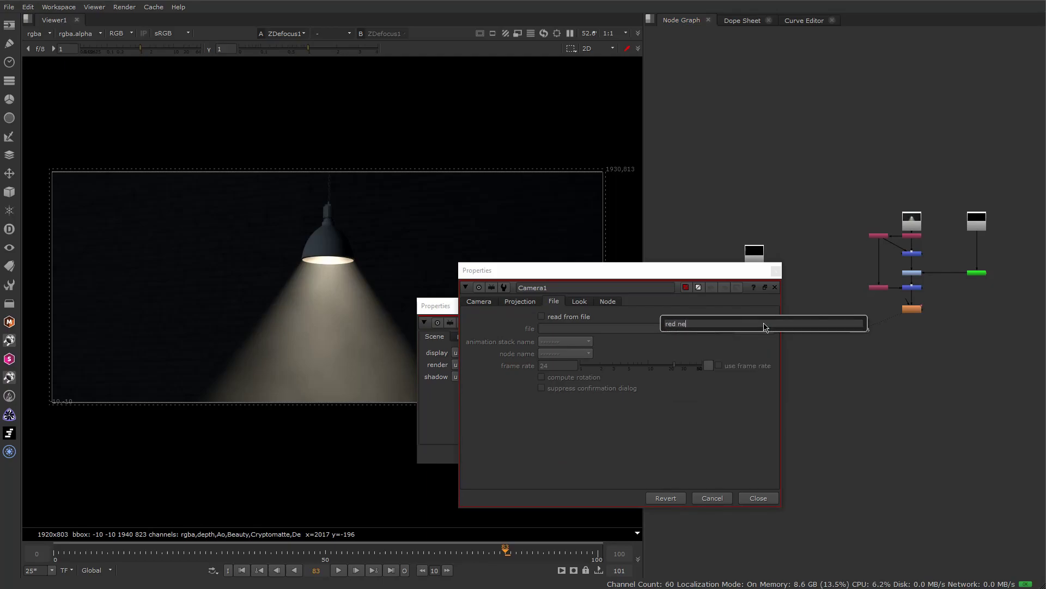
pyautogui.press('BackSpace')
pyautogui.press('BackSpace')
pyautogui.press('BackSpace')
pyautogui.press('BackSpace')
pyautogui.press('BackSpace')
pyautogui.press('BackSpace')
pyautogui.write('scan')
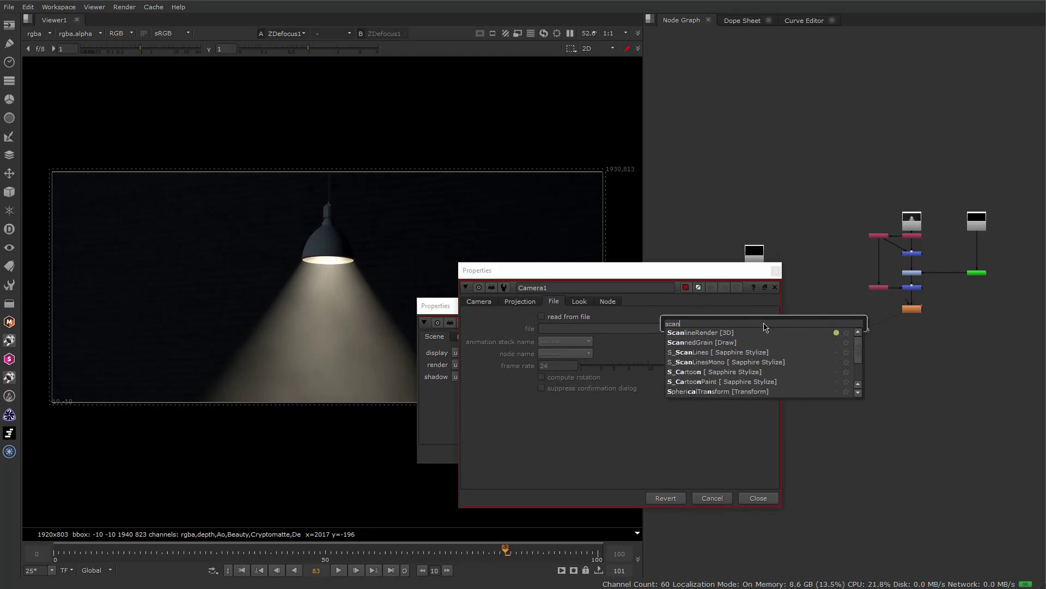
pyautogui.press('Return')
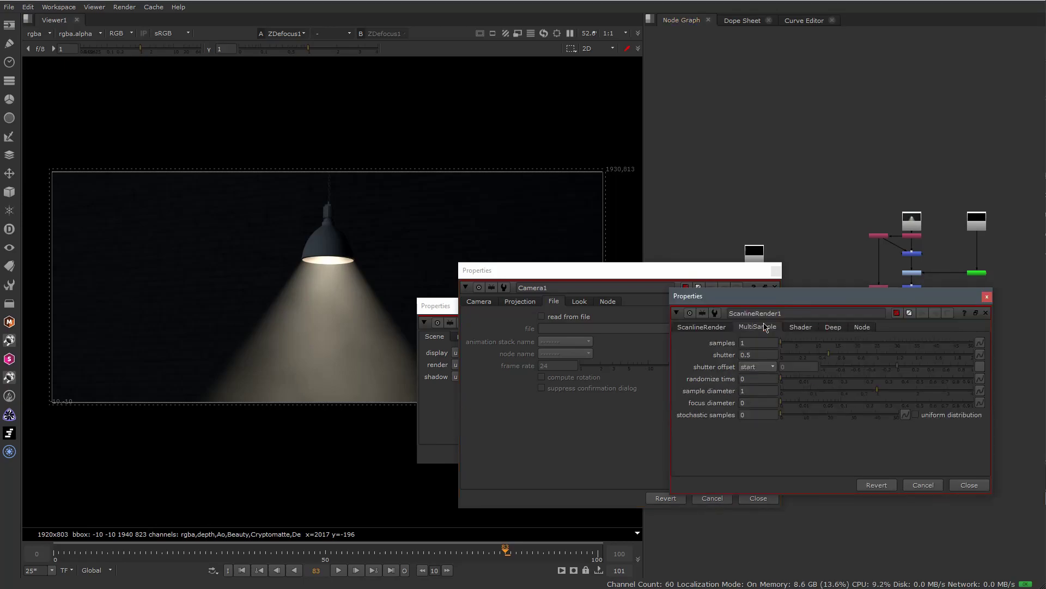
pyautogui.click(970, 485)
pyautogui.click(758, 498)
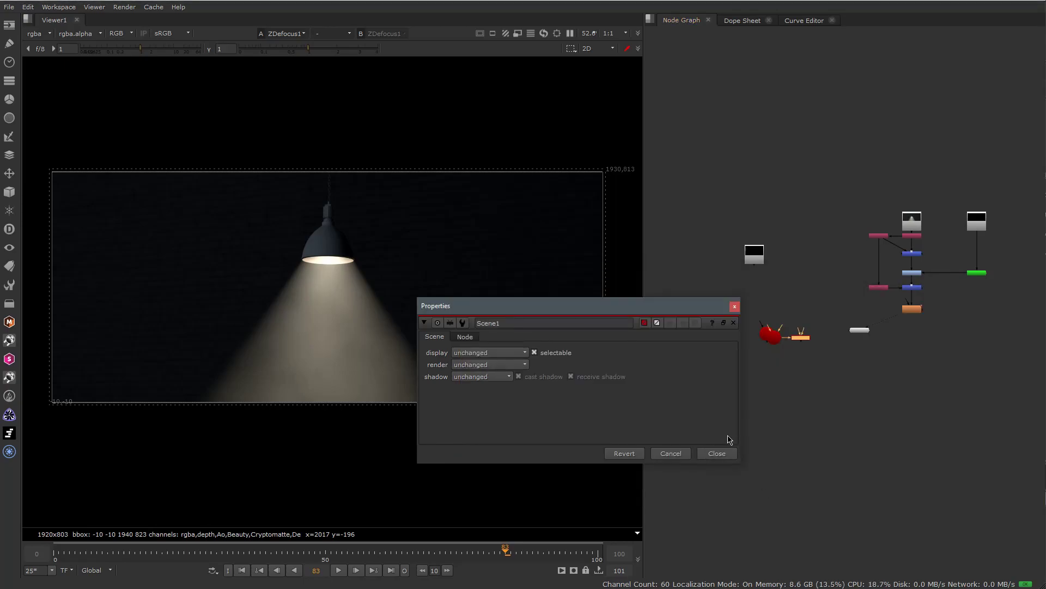
pyautogui.click(727, 457)
# Add a Card node near the Scene node and close its settings
pyautogui.click(783, 374)
pyautogui.press('Tab')
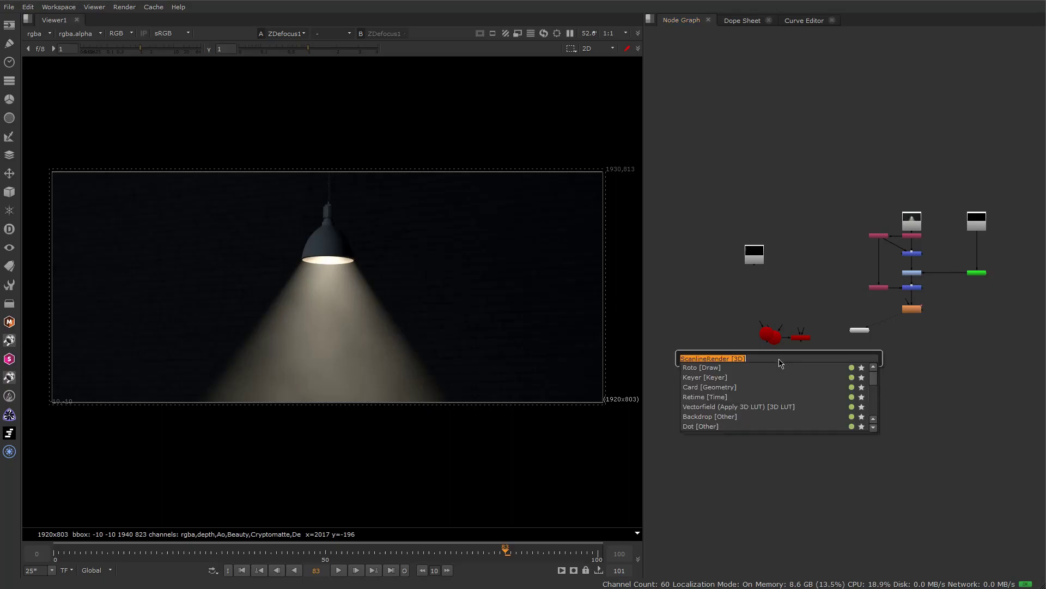
pyautogui.write('card')
pyautogui.press('Return')
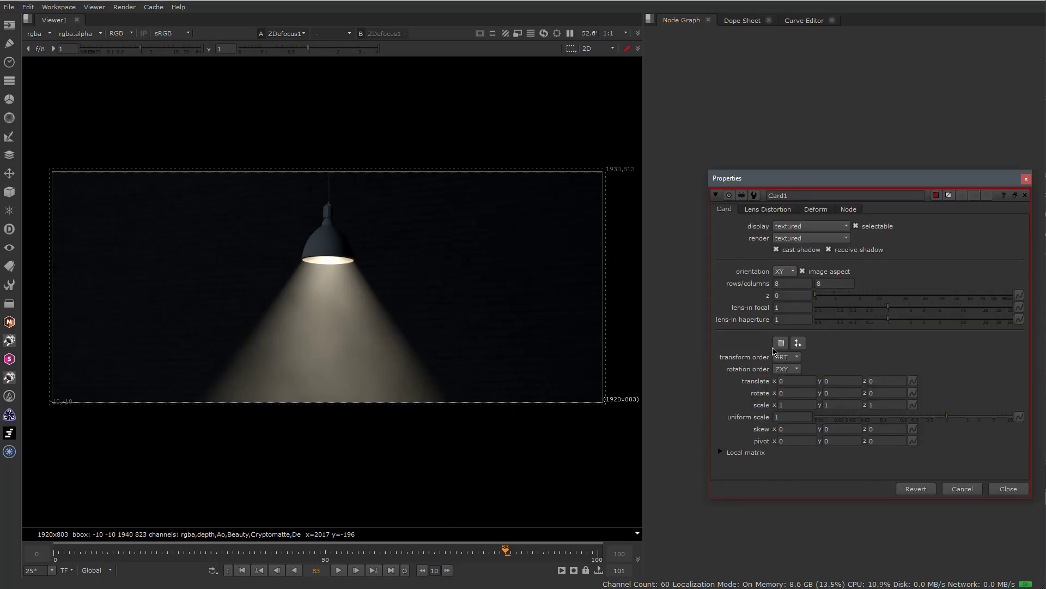
pyautogui.click(1011, 496)
# Spread out the 3D nodes and connect Card and Camera to the Scene, and Scene and Camera to the ScanlineRender
pyautogui.scroll(4, 829, 318)
pyautogui.moveTo(761, 352); pyautogui.dragTo(742, 447)
pyautogui.moveTo(809, 425); pyautogui.dragTo(848, 447)
pyautogui.moveTo(743, 450); pyautogui.dragTo(742, 394)
pyautogui.moveTo(790, 368); pyautogui.dragTo(795, 349)
pyautogui.moveTo(872, 371); pyautogui.dragTo(775, 511)
pyautogui.moveTo(834, 434); pyautogui.dragTo(888, 439)
pyautogui.moveTo(790, 341); pyautogui.dragTo(875, 359)
pyautogui.moveTo(767, 475); pyautogui.dragTo(778, 395)
pyautogui.moveTo(753, 351); pyautogui.dragTo(879, 376)
pyautogui.moveTo(901, 442); pyautogui.dragTo(776, 320)
pyautogui.moveTo(782, 392); pyautogui.dragTo(782, 396)
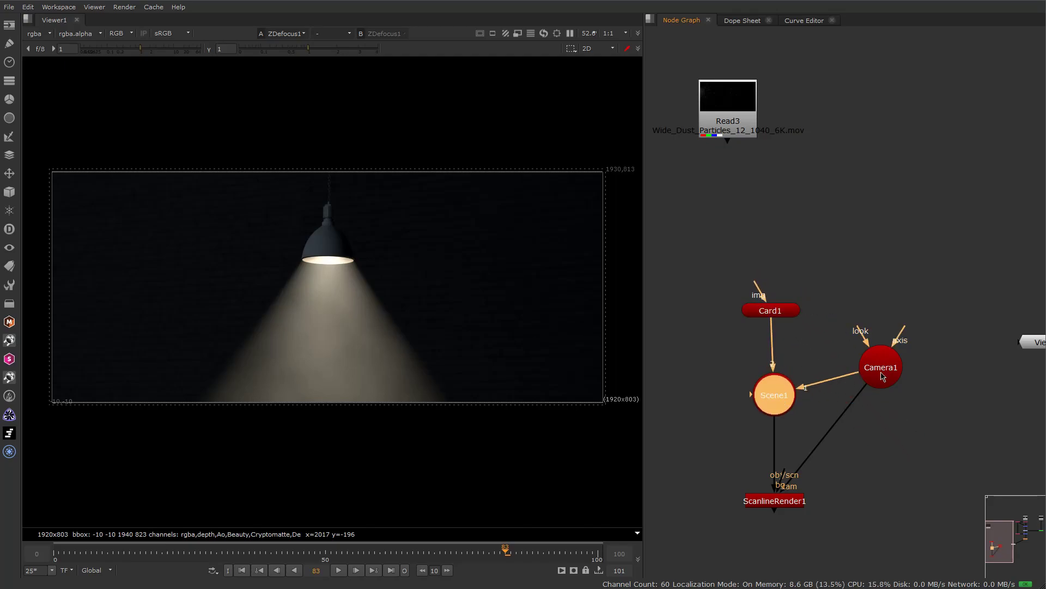
# Align the Camera node level with the Scene node and the Card node directly above it
pyautogui.moveTo(883, 370); pyautogui.dragTo(874, 397)
pyautogui.moveTo(786, 313); pyautogui.dragTo(789, 319)
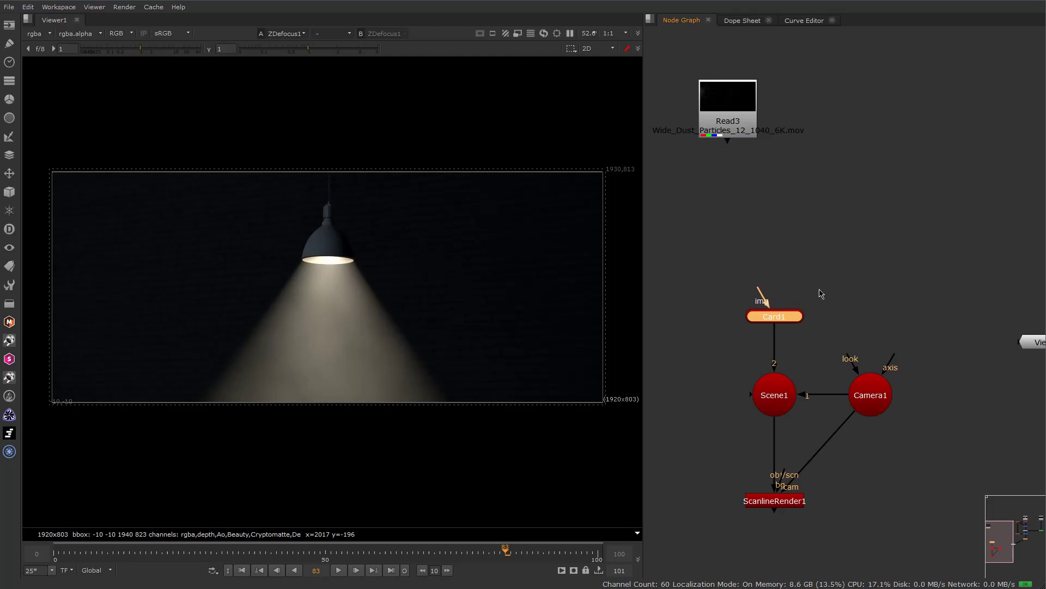
pyautogui.click(820, 292)
pyautogui.moveTo(820, 315); pyautogui.dragTo(871, 230, button='middle')
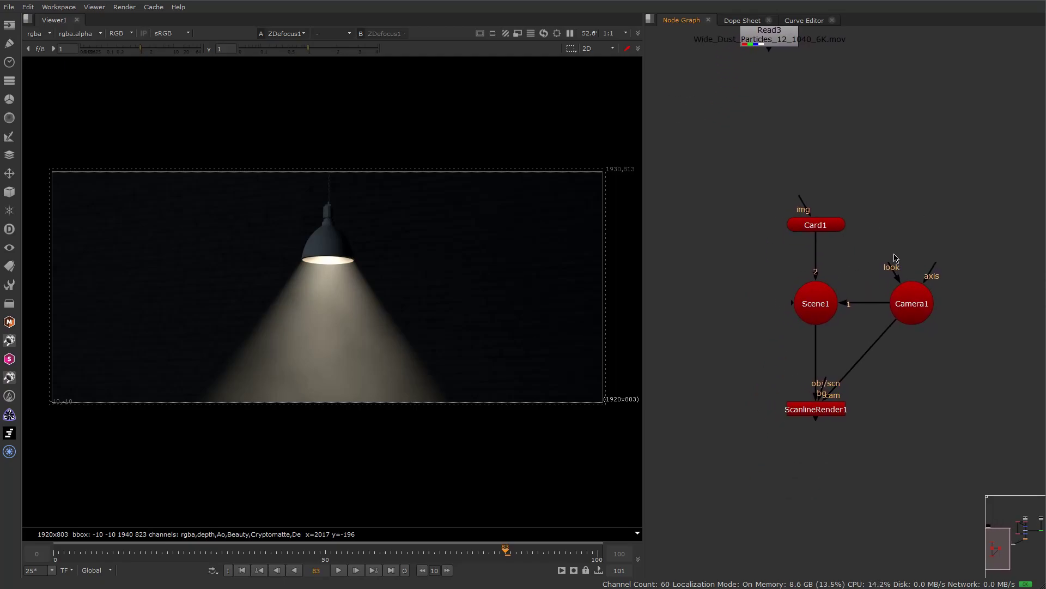
# Make the Camera node read from file and load RSCamera01.abc, accepting replacement of the current camera data
pyautogui.doubleClick(916, 312)
pyautogui.moveTo(724, 277); pyautogui.dragTo(883, 250)
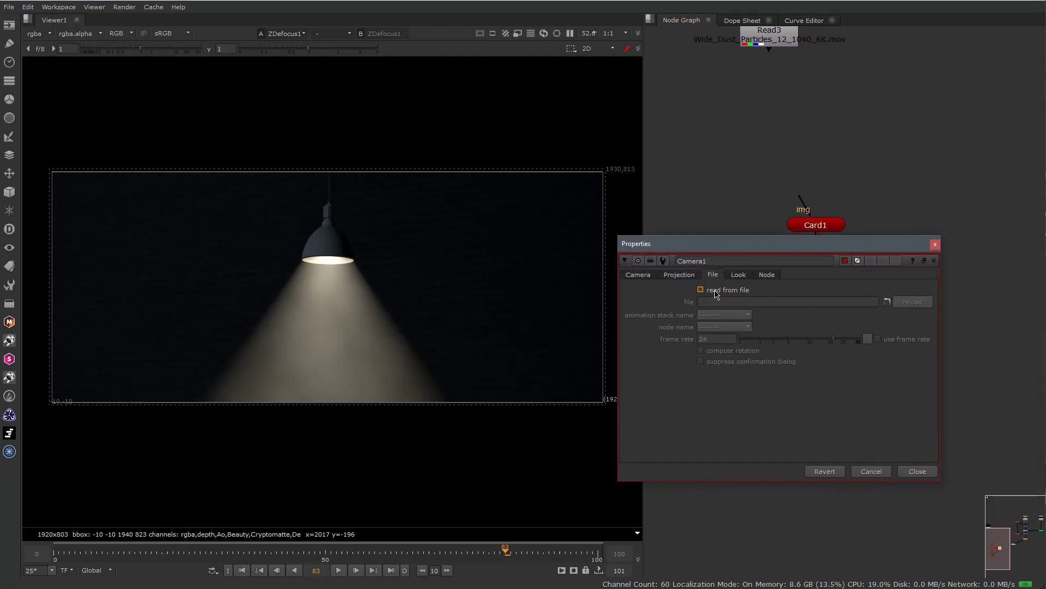
pyautogui.click(701, 290)
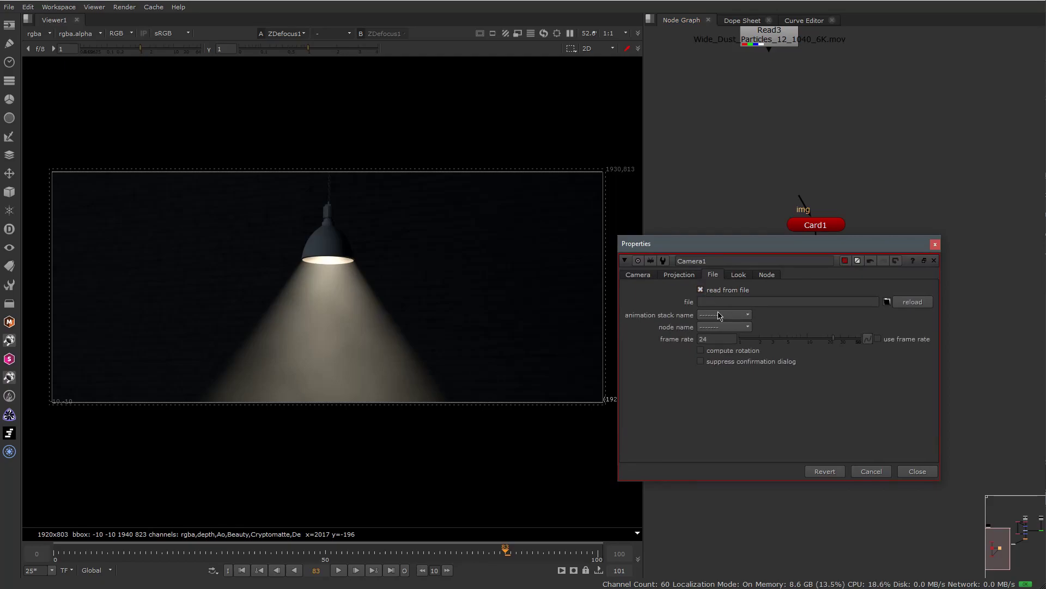
pyautogui.click(888, 302)
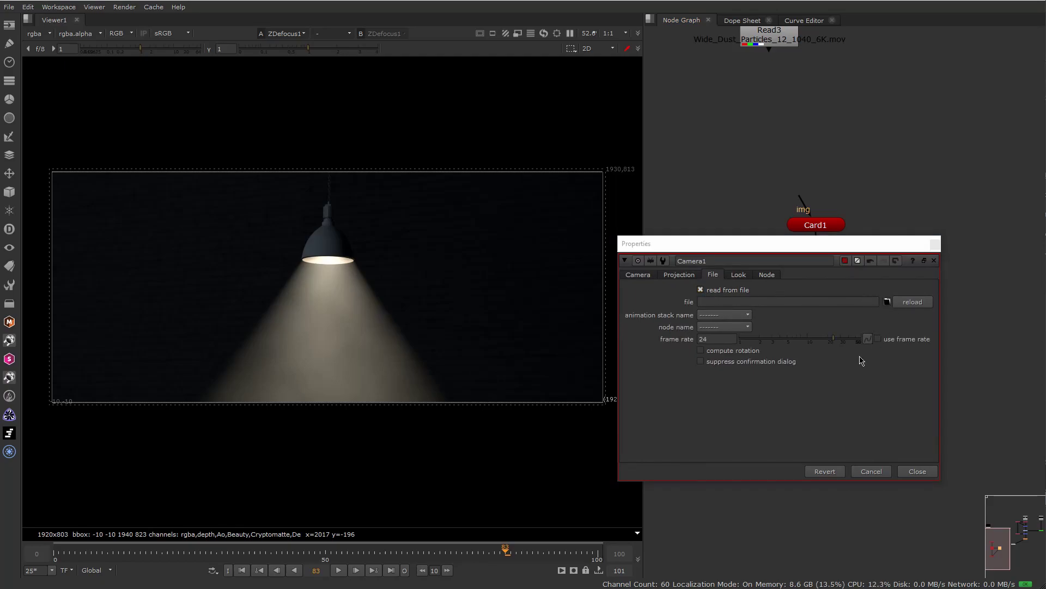
pyautogui.click(360, 92)
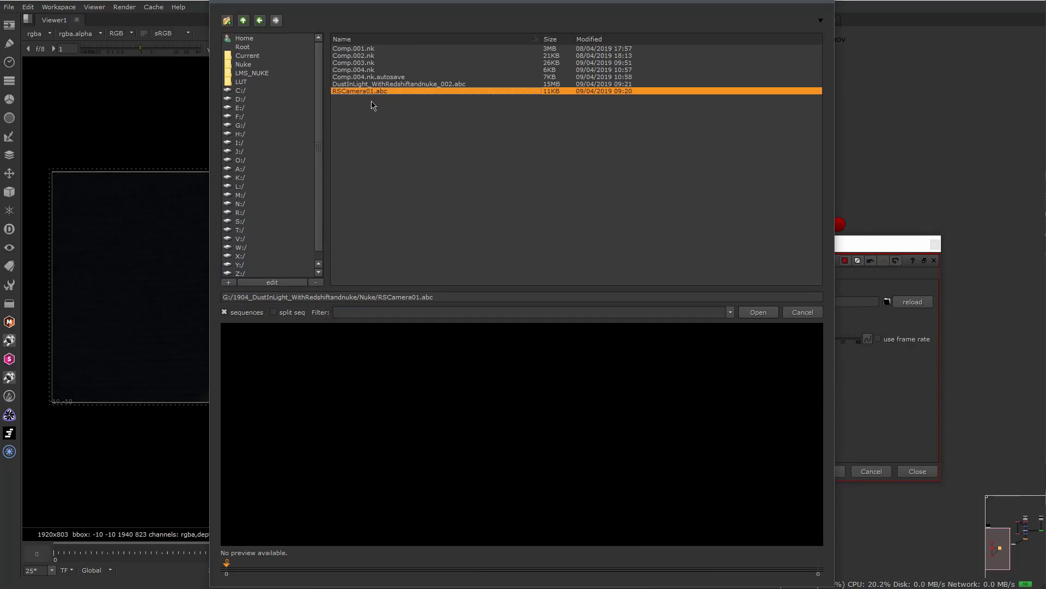
pyautogui.click(758, 314)
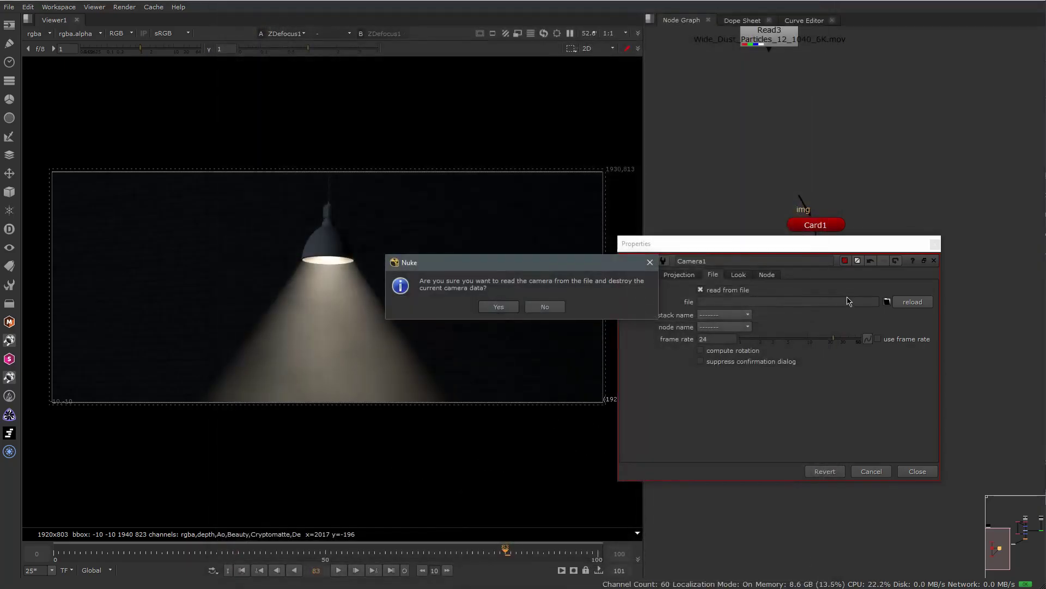
pyautogui.click(497, 309)
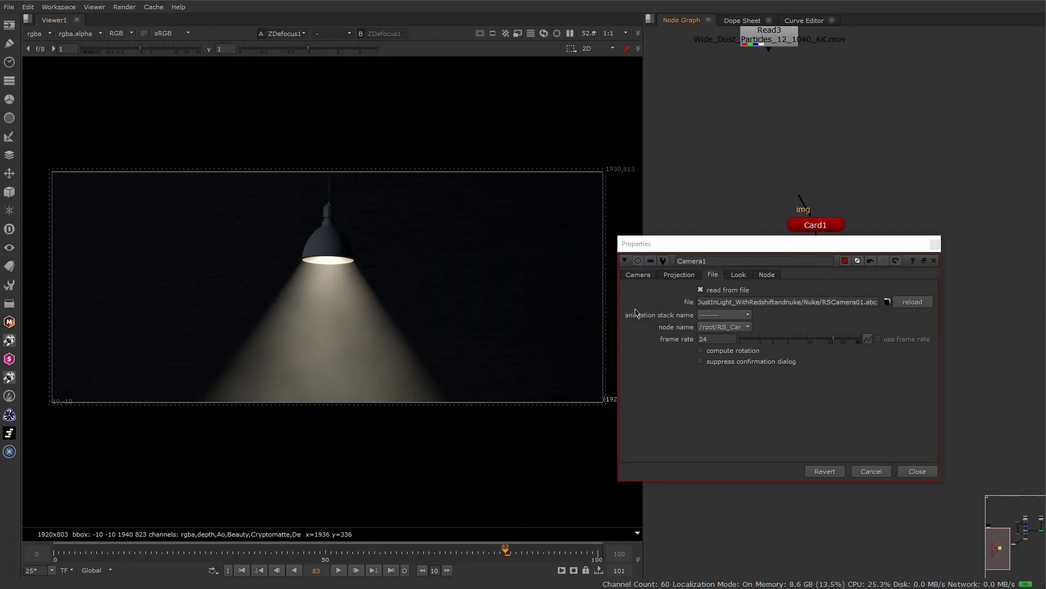
# Set the imported camera's frame rate to 25 and close its settings
pyautogui.click(720, 340)
pyautogui.write('25')
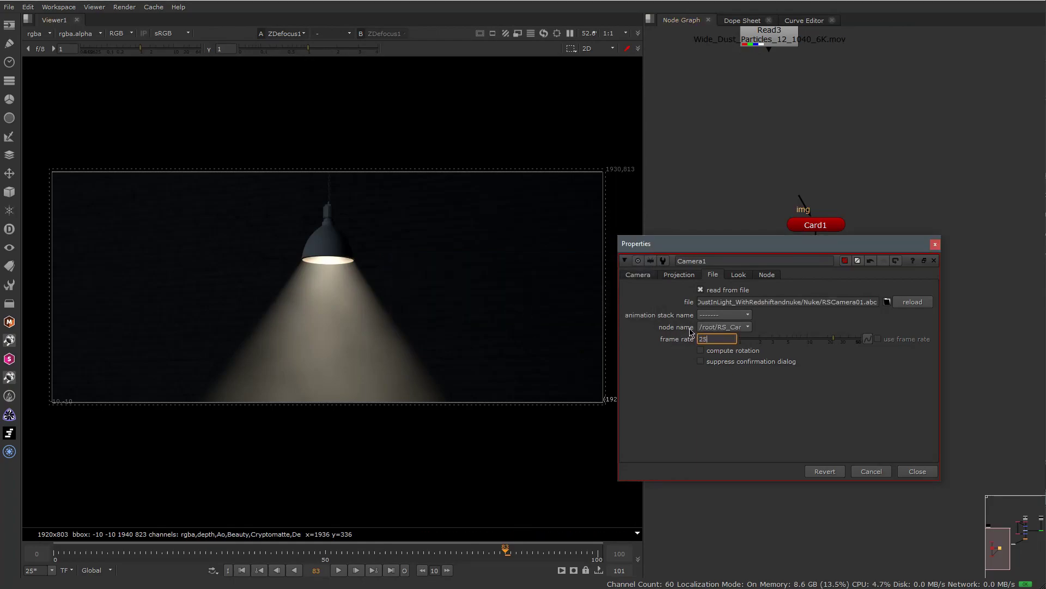
pyautogui.press('Return')
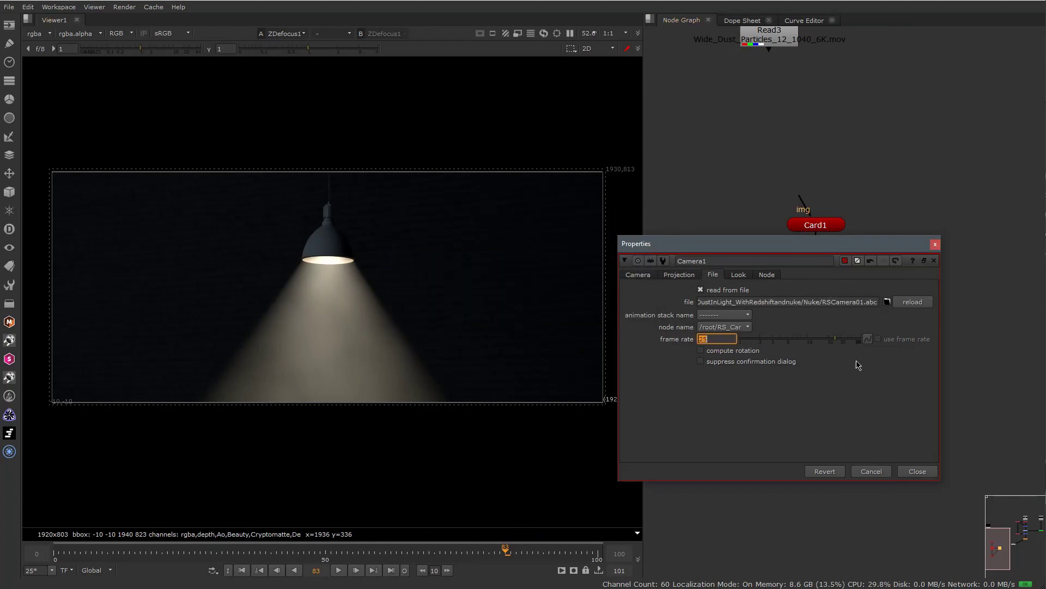
pyautogui.click(918, 471)
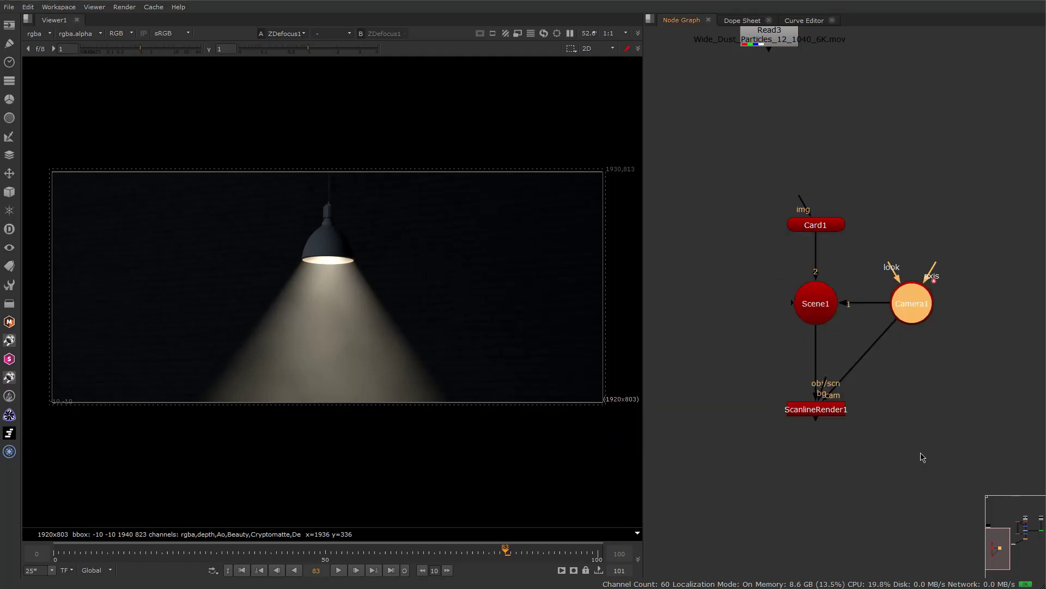
# Display the Scene node in the 3D viewer and examine where the imported camera sits
pyautogui.click(860, 216)
pyautogui.moveTo(866, 181); pyautogui.dragTo(890, 236, button='middle')
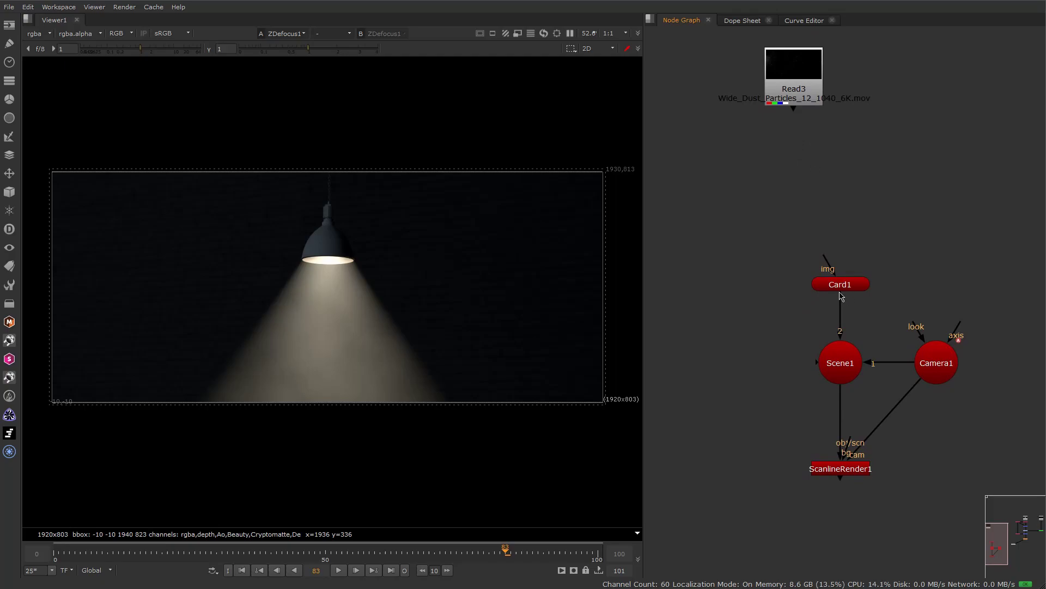
pyautogui.moveTo(841, 290); pyautogui.dragTo(842, 288)
pyautogui.click(852, 360)
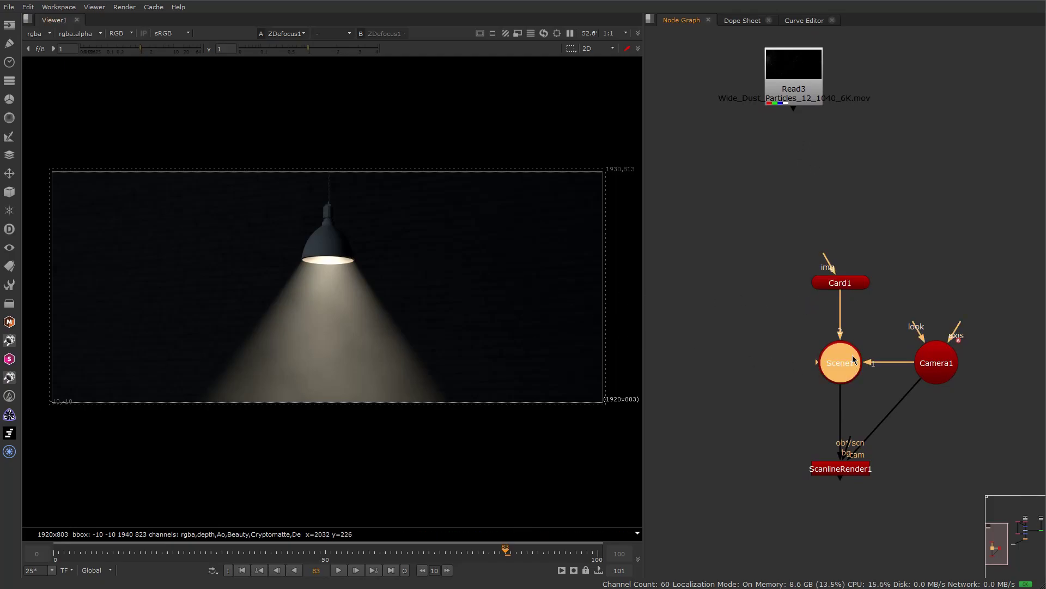
pyautogui.press('1')
pyautogui.press('Tab')
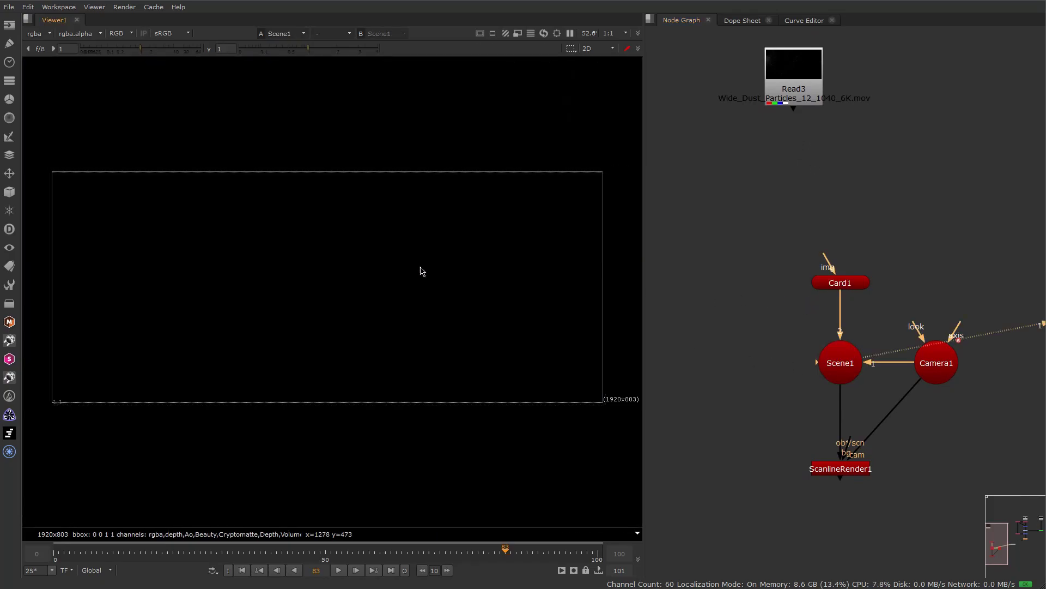
pyautogui.press('Tab')
pyautogui.scroll(-20, 436, 260)
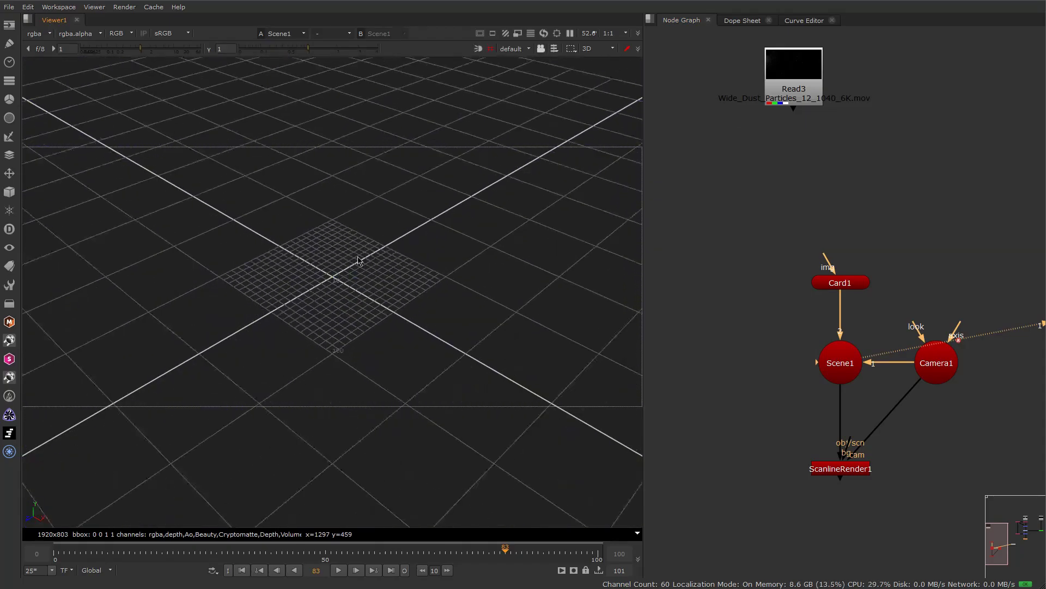
pyautogui.keyDown('ctrl'); pyautogui.moveTo(350, 274); pyautogui.dragTo(488, 274); pyautogui.keyUp('ctrl')
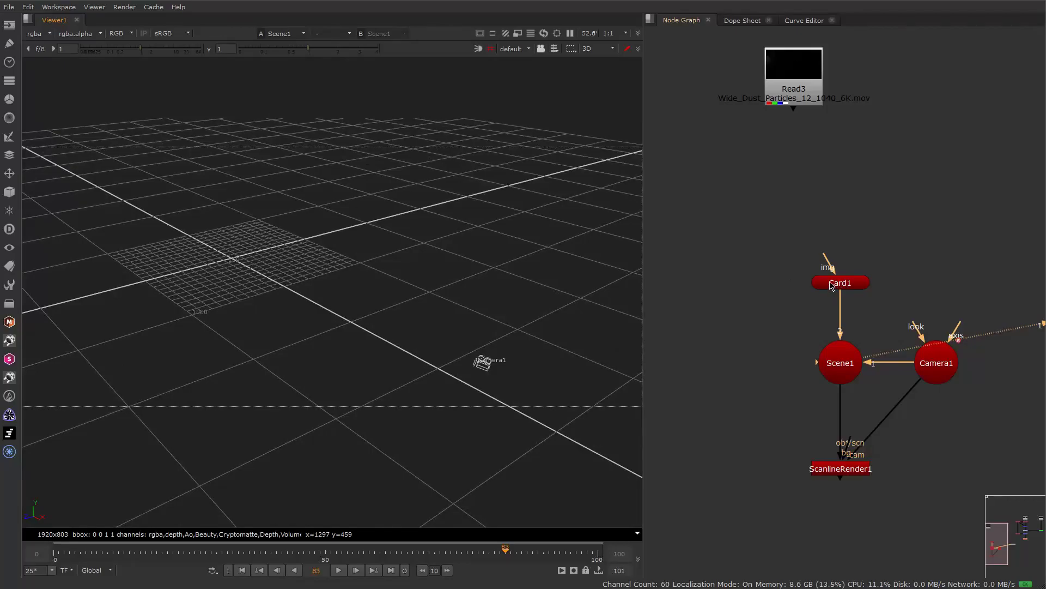
# Add a ReadGeo node beside the Card node and connect it to the Scene node
pyautogui.press('Tab')
pyautogui.write('readgeo')
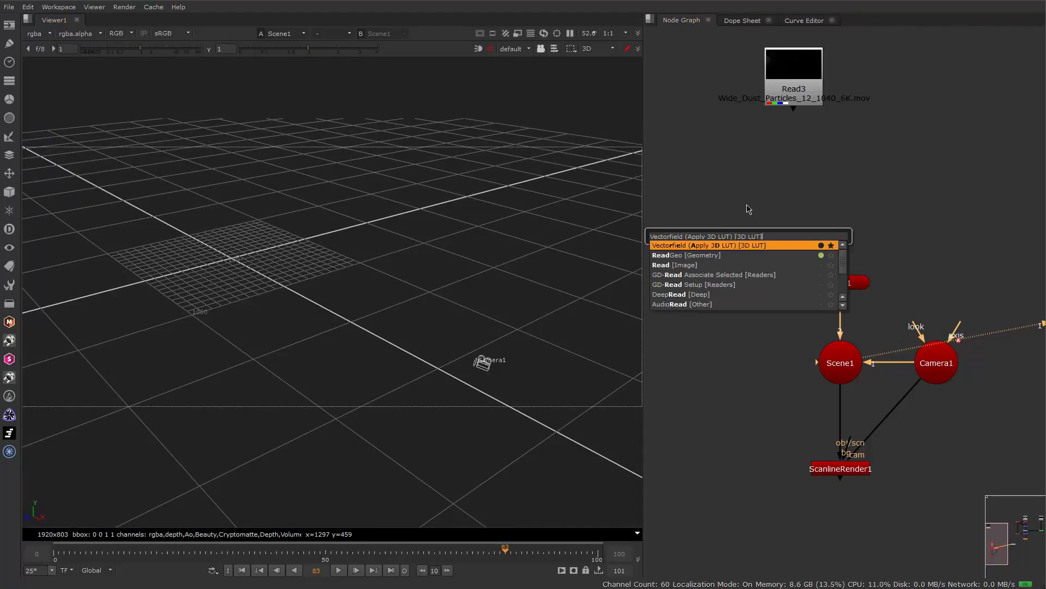
pyautogui.press('Return')
pyautogui.moveTo(767, 259); pyautogui.dragTo(834, 354)
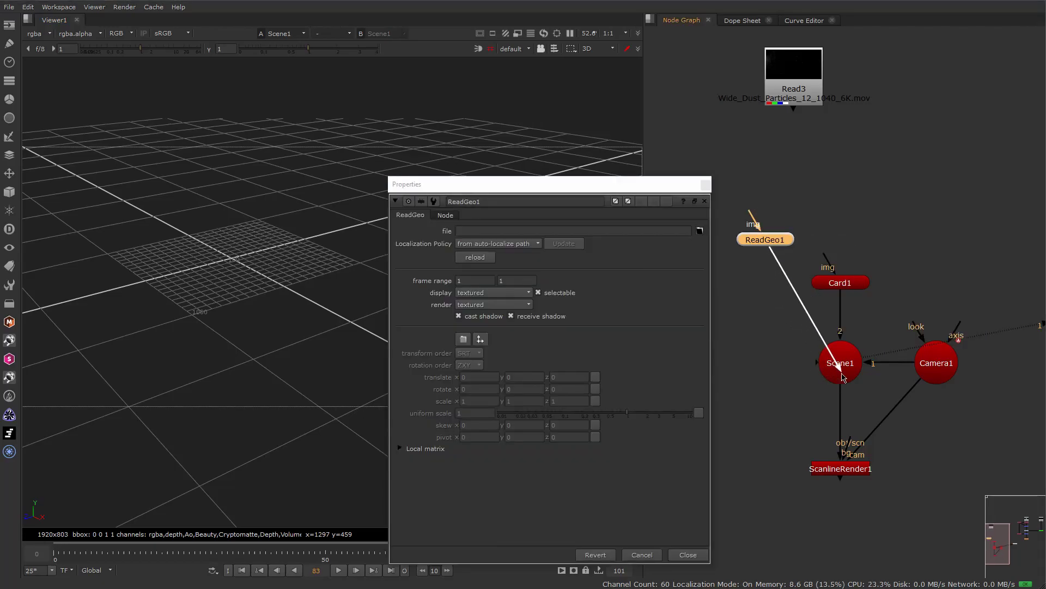
pyautogui.moveTo(773, 240); pyautogui.dragTo(760, 247)
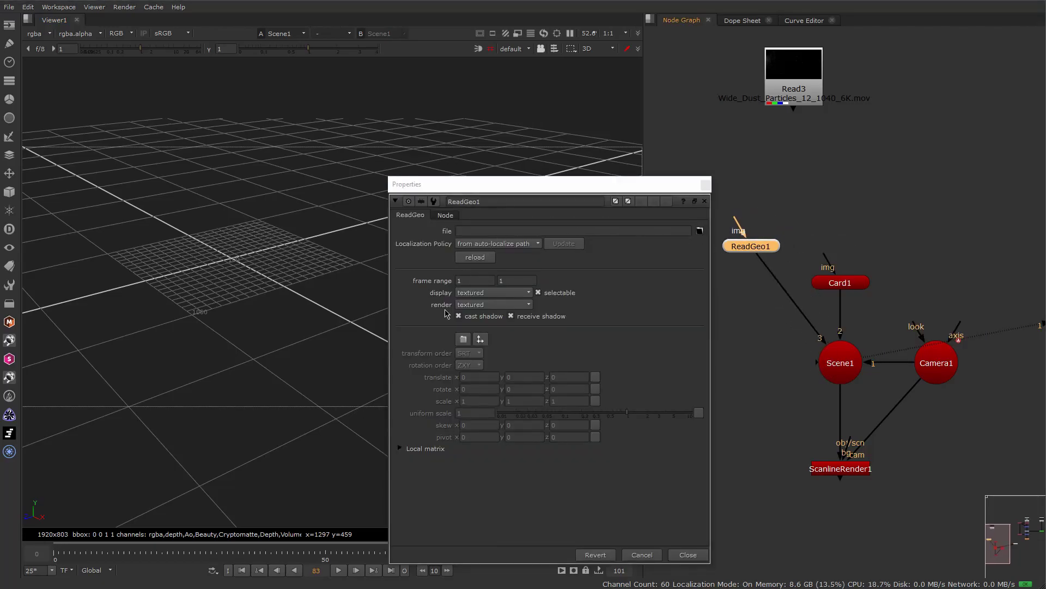
# Set the ReadGeo node's render mode to off and move its settings window slightly
pyautogui.click(471, 306)
pyautogui.click(492, 265)
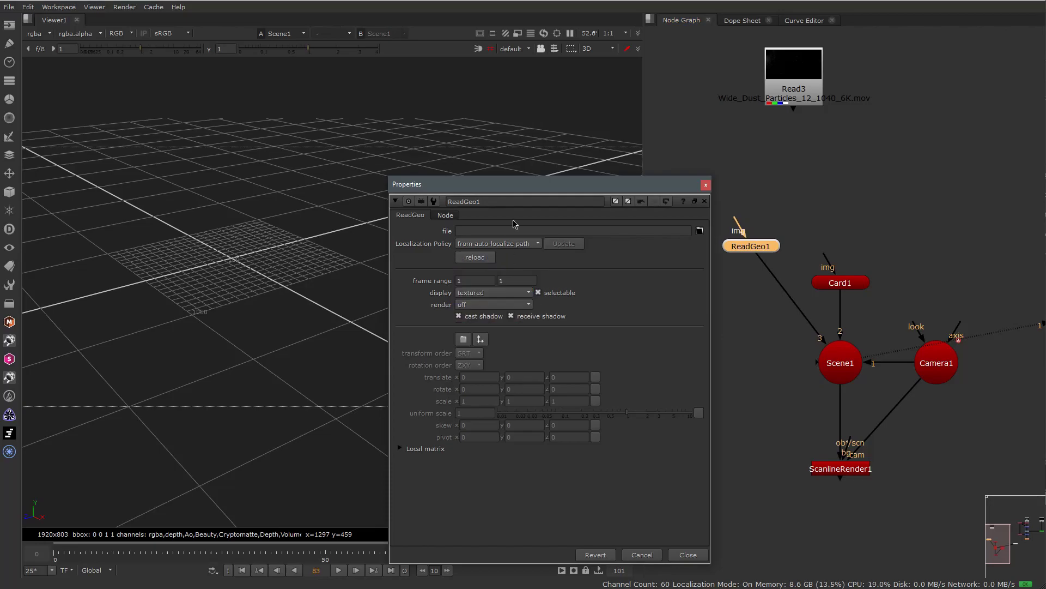
pyautogui.moveTo(525, 188); pyautogui.dragTo(519, 165)
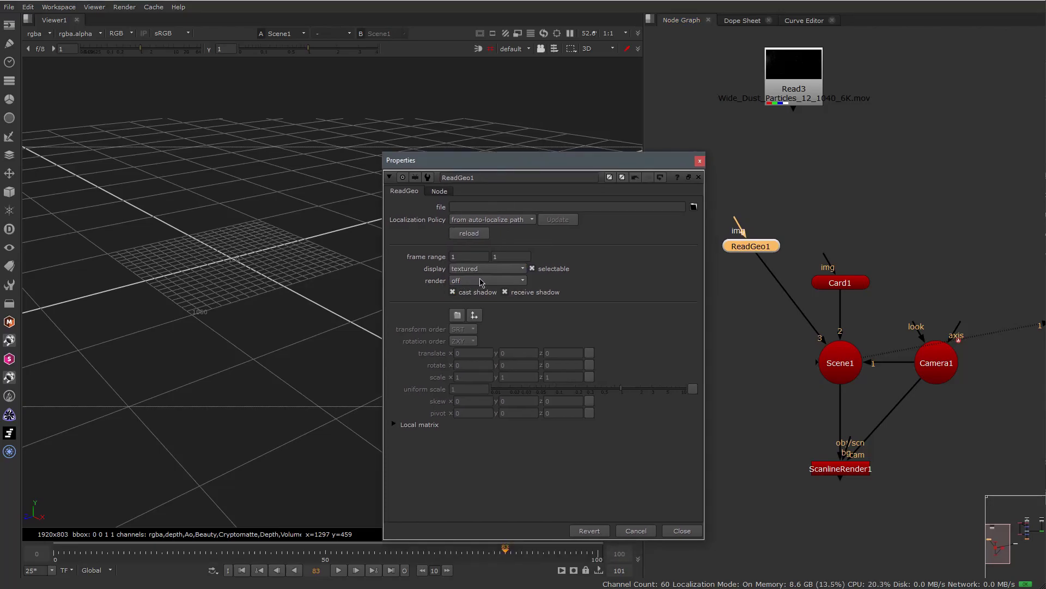
# Load DustInLight_WithRedshiftandnuke_002.abc into the ReadGeo node as an all-in-one node and close its settings
pyautogui.click(693, 207)
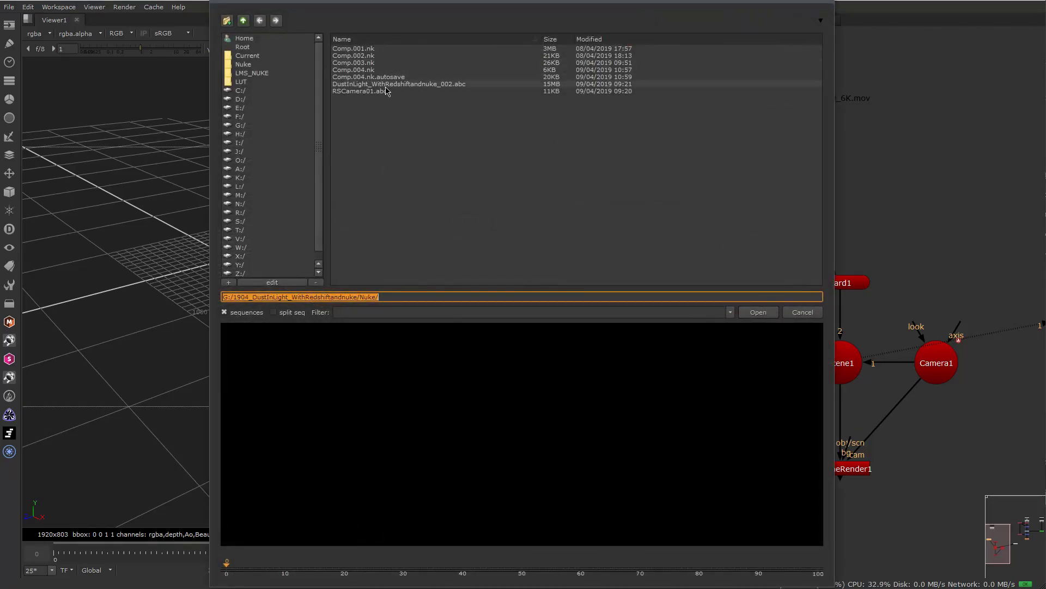
pyautogui.click(381, 84)
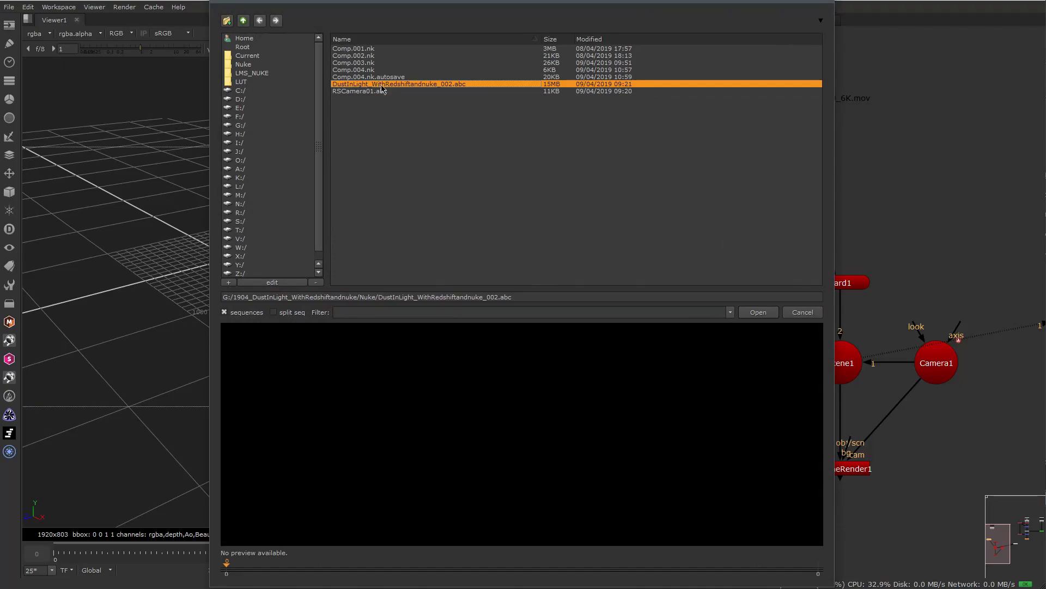
pyautogui.click(761, 314)
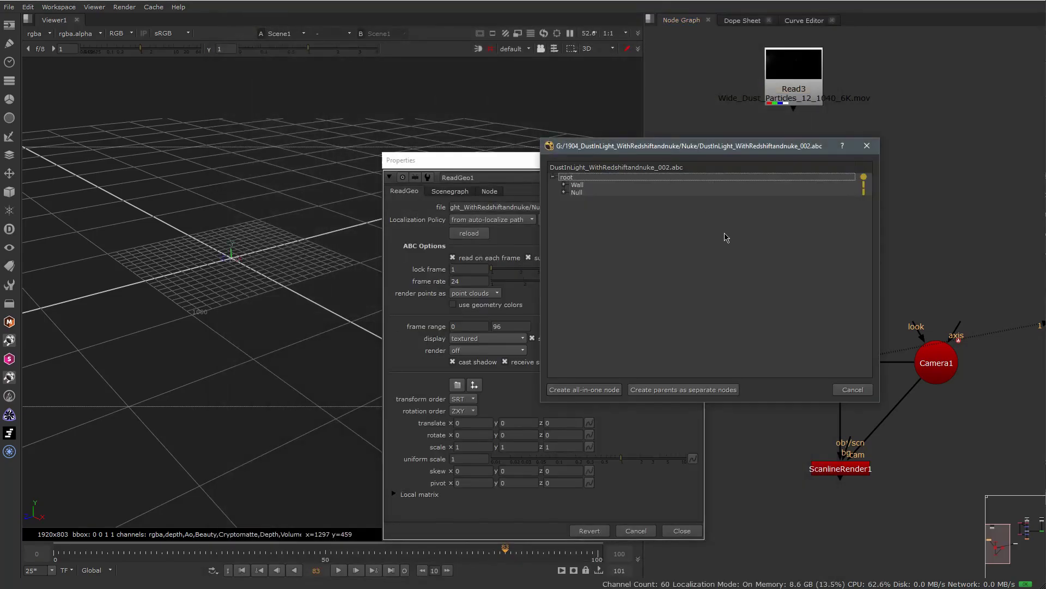
pyautogui.click(603, 394)
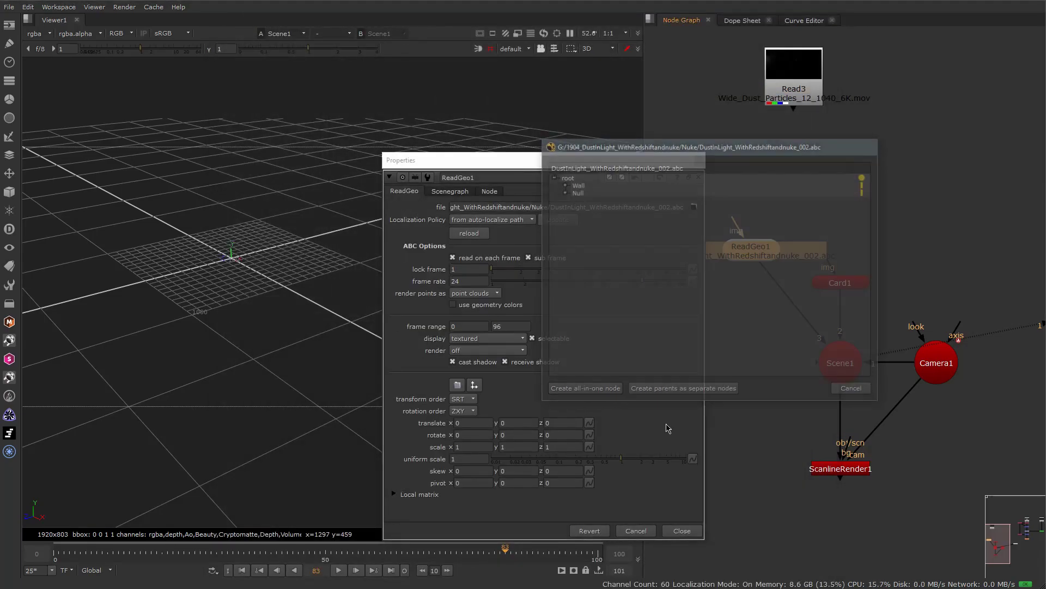
pyautogui.click(693, 531)
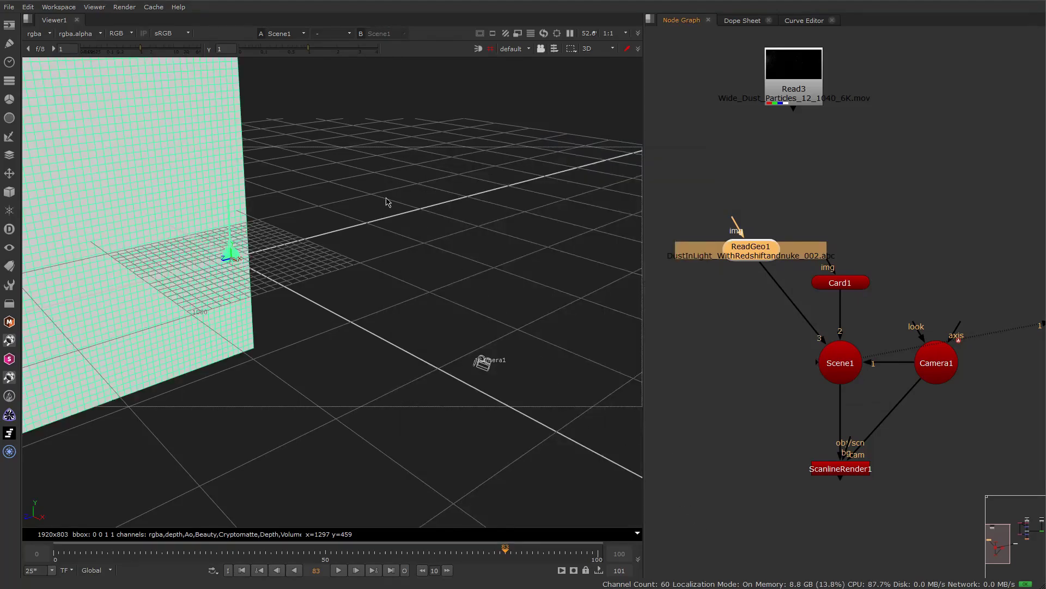
# Look over the imported geometry in the 3D viewer and shift the ReadGeo node slightly away from the Card node
pyautogui.moveTo(386, 198); pyautogui.dragTo(589, 182, button='middle')
pyautogui.scroll(-3, 456, 225)
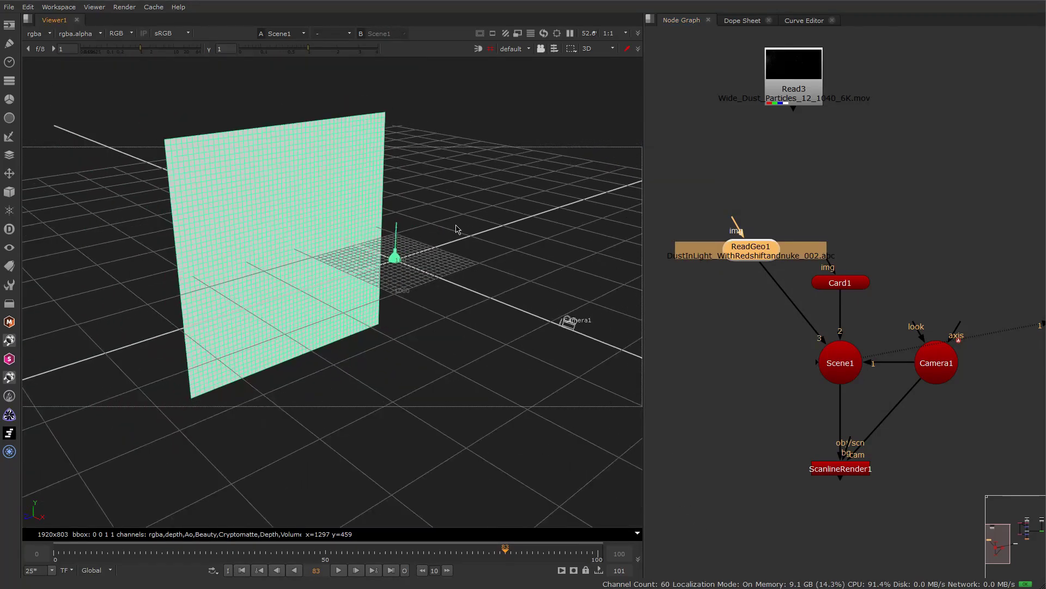
pyautogui.keyDown('ctrl'); pyautogui.moveTo(455, 225); pyautogui.dragTo(497, 259); pyautogui.keyUp('ctrl')
pyautogui.moveTo(760, 256)
pyautogui.mouseDown()
pyautogui.moveTo(736, 263)
pyautogui.moveTo(740, 250)
pyautogui.mouseUp()
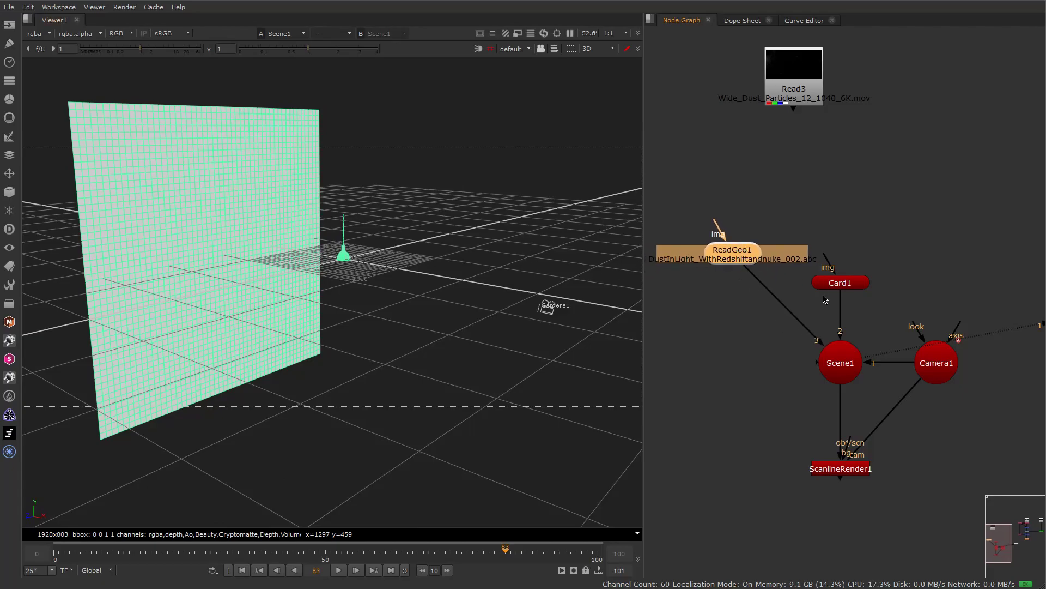
# Set the Card node's uniform scale to 3000
pyautogui.doubleClick(846, 289)
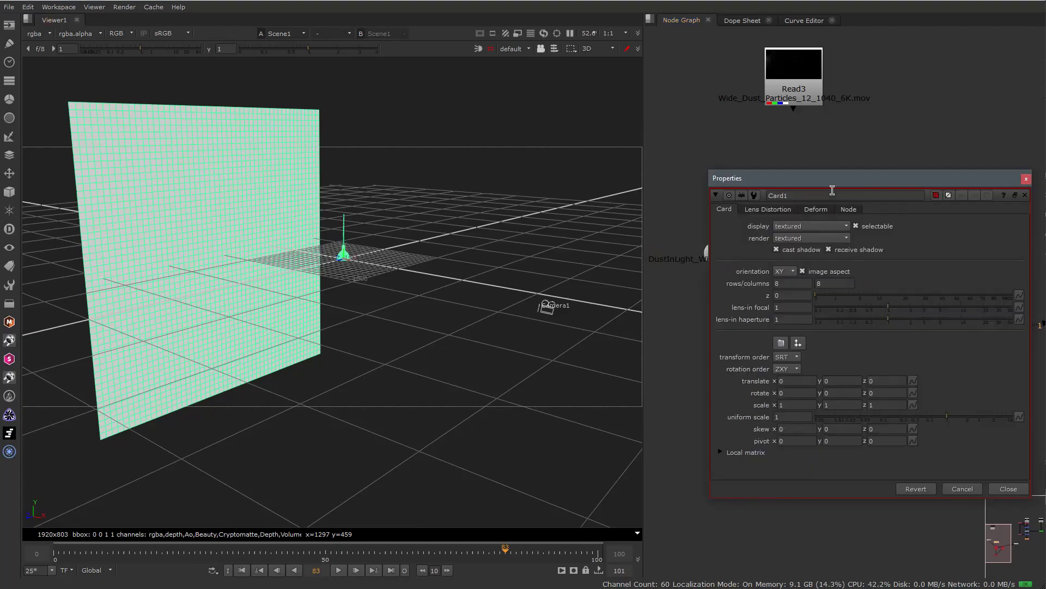
pyautogui.moveTo(832, 180); pyautogui.dragTo(806, 162)
pyautogui.click(749, 401)
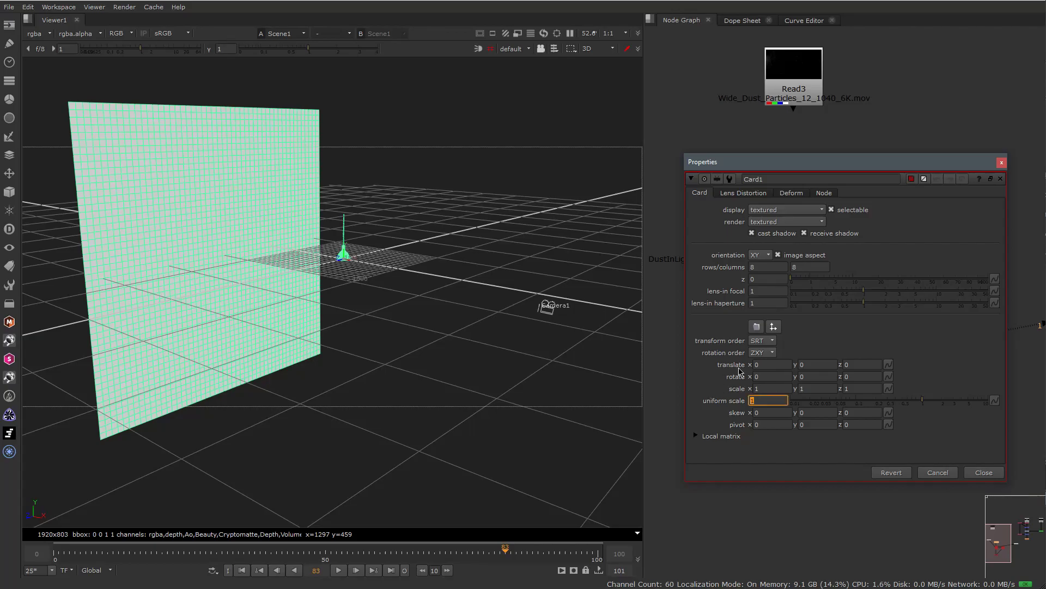
pyautogui.write('3000')
pyautogui.press('Return')
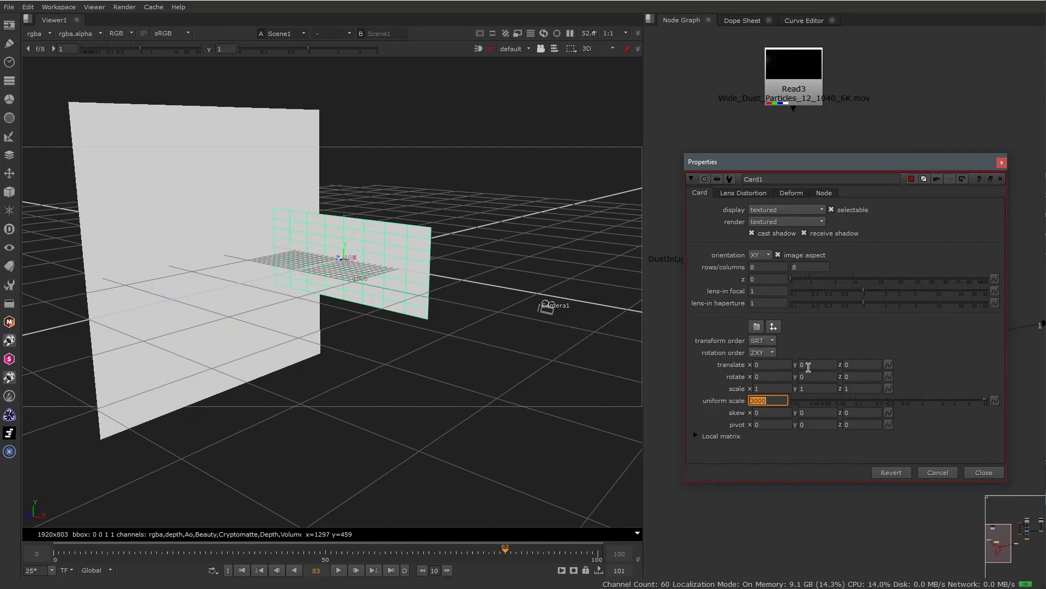
# Rotate the card to about 110.5 in Y and 8.85 in X so that it faces the camera
pyautogui.moveTo(816, 377); pyautogui.dragTo(1028, 348, button='middle')
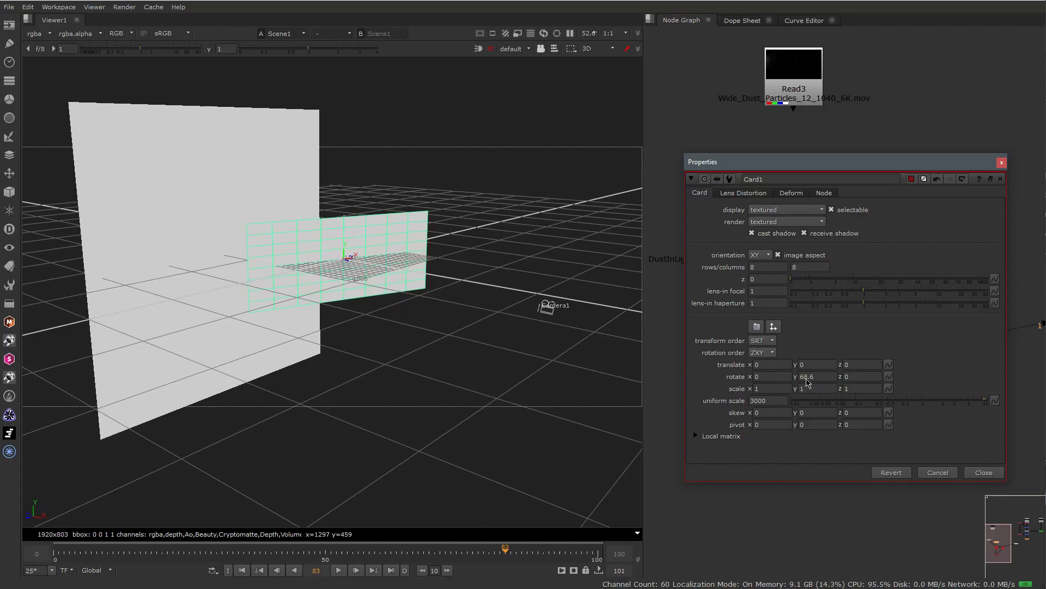
pyautogui.keyDown('alt'); pyautogui.moveTo(808, 382); pyautogui.dragTo(825, 379); pyautogui.keyUp('alt')
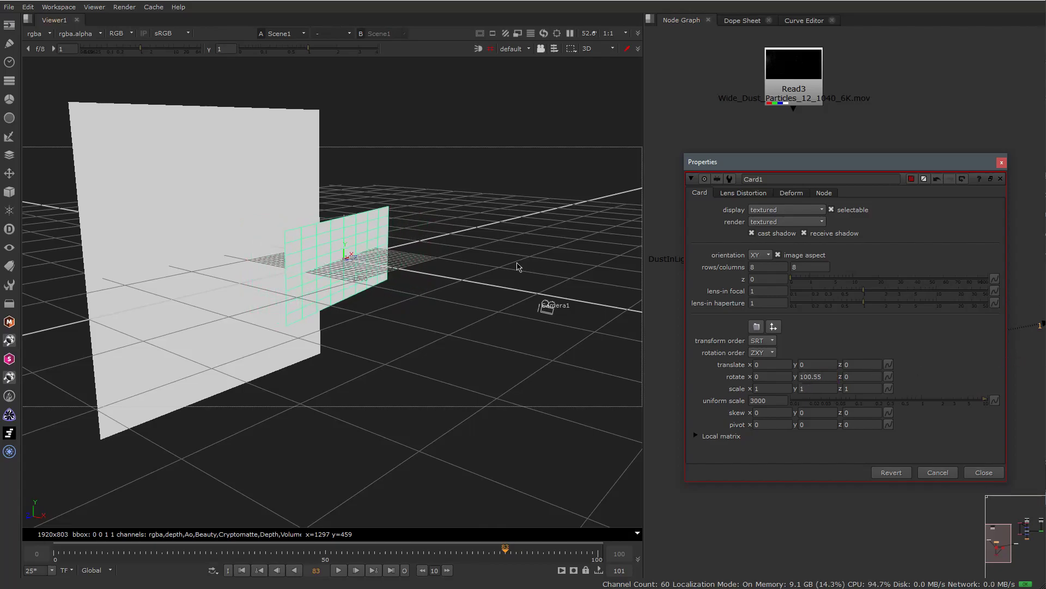
pyautogui.keyDown('ctrl'); pyautogui.moveTo(517, 267); pyautogui.dragTo(351, 267); pyautogui.keyUp('ctrl')
pyautogui.moveTo(821, 377); pyautogui.dragTo(1018, 354, button='middle')
pyautogui.keyDown('ctrl'); pyautogui.moveTo(474, 268); pyautogui.dragTo(471, 427); pyautogui.keyUp('ctrl')
pyautogui.moveTo(459, 331); pyautogui.dragTo(502, 288, button='middle')
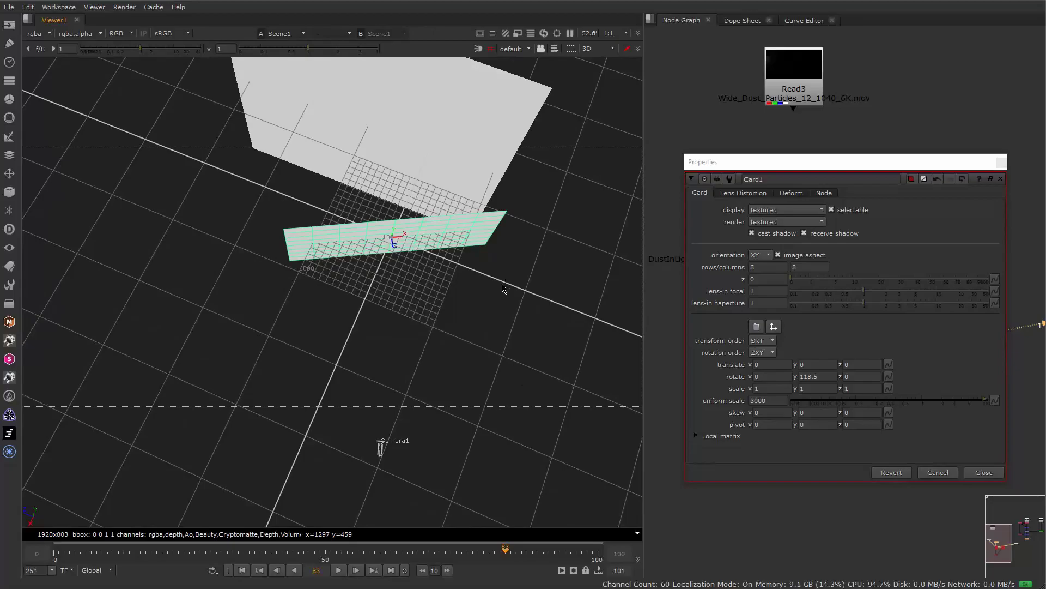
pyautogui.moveTo(504, 289)
pyautogui.keyDown('ctrl'); pyautogui.mouseDown()
pyautogui.moveTo(469, 290)
pyautogui.moveTo(491, 297)
pyautogui.mouseUp(); pyautogui.keyUp('ctrl')
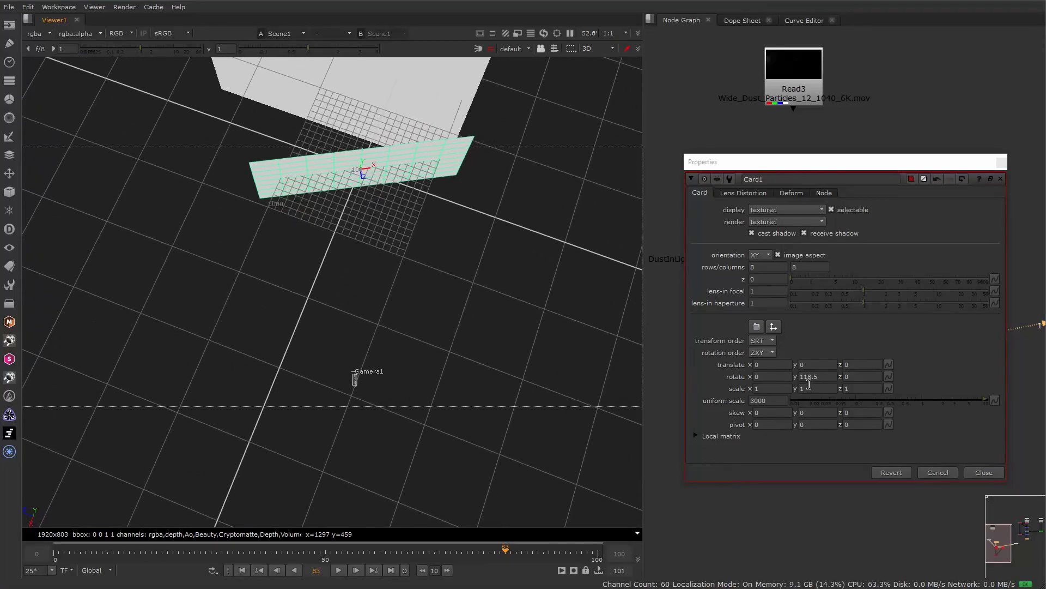
pyautogui.keyDown('alt'); pyautogui.moveTo(809, 376); pyautogui.dragTo(738, 384); pyautogui.keyUp('alt')
pyautogui.keyDown('ctrl'); pyautogui.moveTo(470, 309); pyautogui.dragTo(532, 253); pyautogui.keyUp('ctrl')
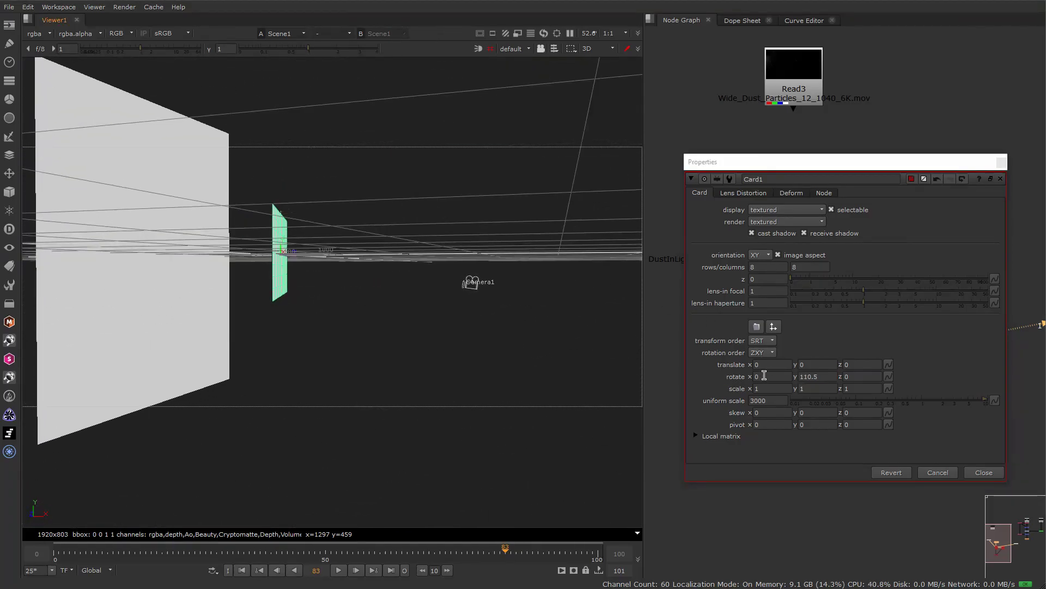
pyautogui.keyDown('alt'); pyautogui.moveTo(764, 375); pyautogui.dragTo(867, 366); pyautogui.keyUp('alt')
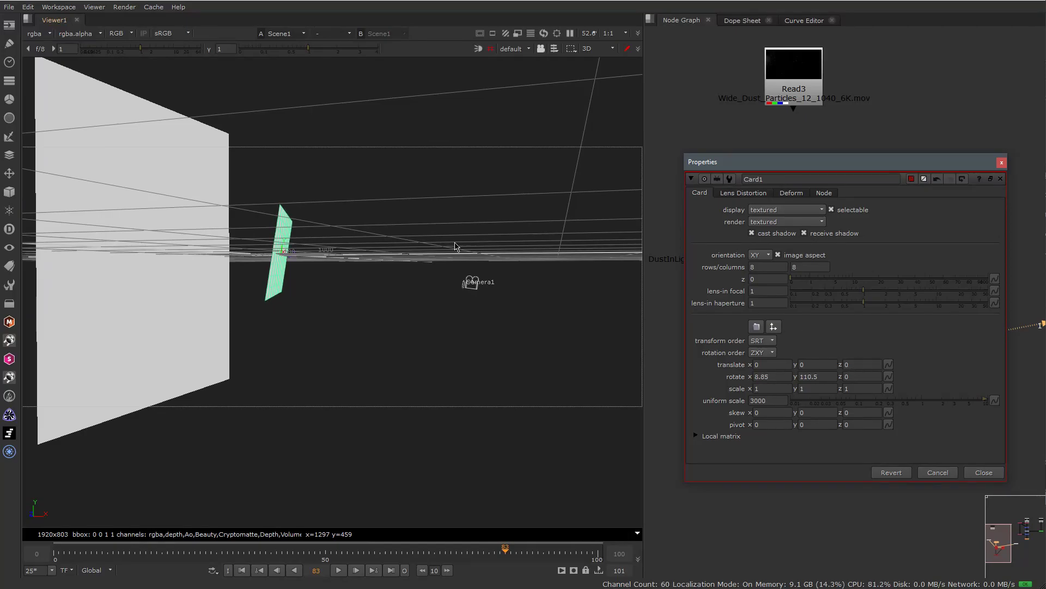
# Move the card in the 3D viewer to about X -65.3, Y -447.75, Z 24.4 and close its settings
pyautogui.keyDown('ctrl'); pyautogui.moveTo(455, 244); pyautogui.dragTo(201, 263); pyautogui.keyUp('ctrl')
pyautogui.scroll(5, 405, 227)
pyautogui.keyDown('alt'); pyautogui.moveTo(404, 228); pyautogui.dragTo(375, 256); pyautogui.keyUp('alt')
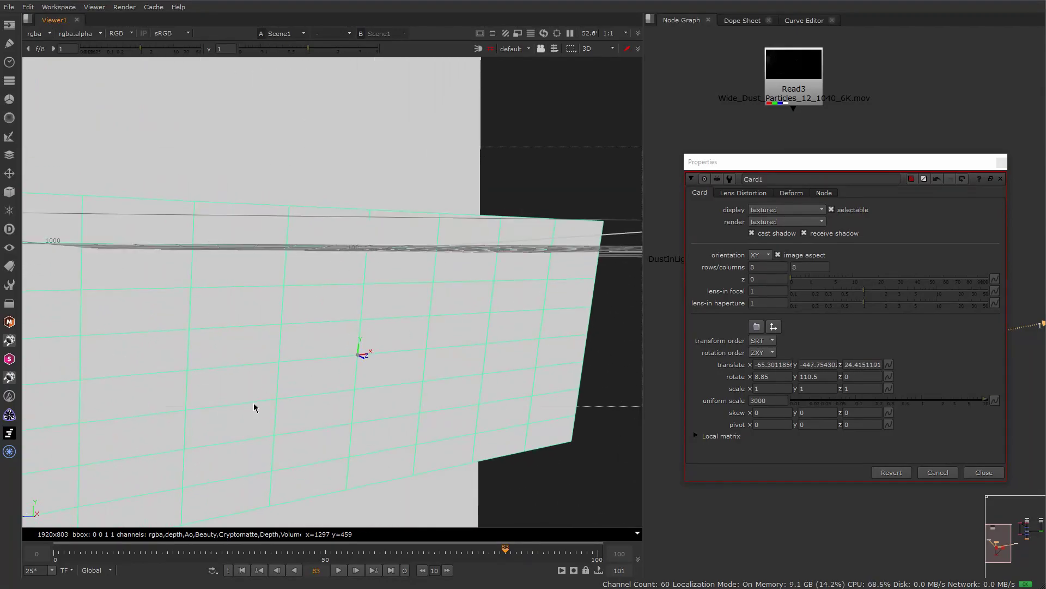
pyautogui.keyDown('ctrl'); pyautogui.moveTo(254, 406); pyautogui.dragTo(525, 182); pyautogui.keyUp('ctrl')
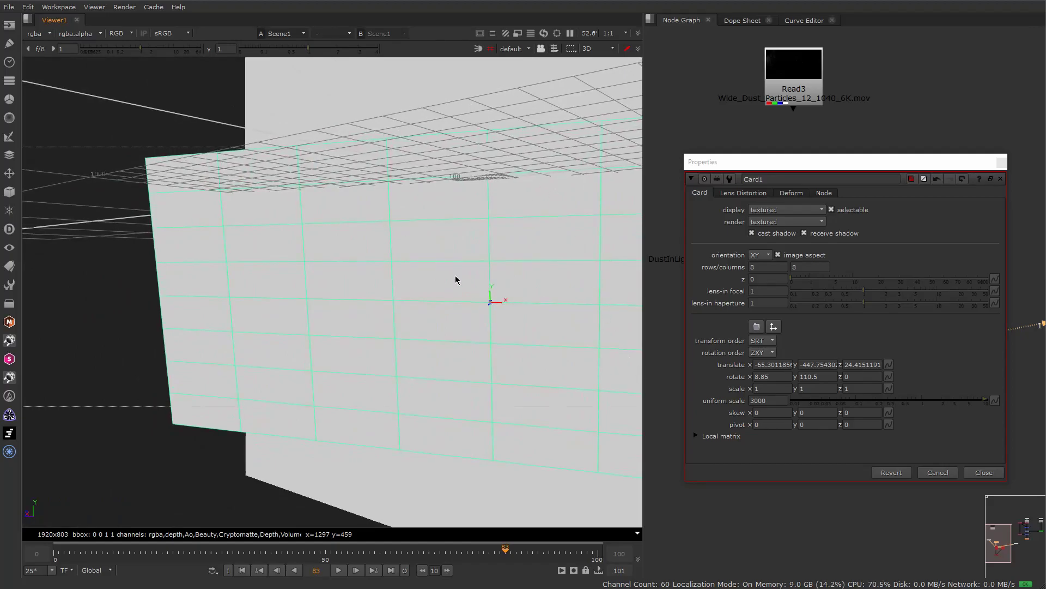
pyautogui.keyDown('ctrl'); pyautogui.moveTo(456, 279); pyautogui.dragTo(500, 311); pyautogui.keyUp('ctrl')
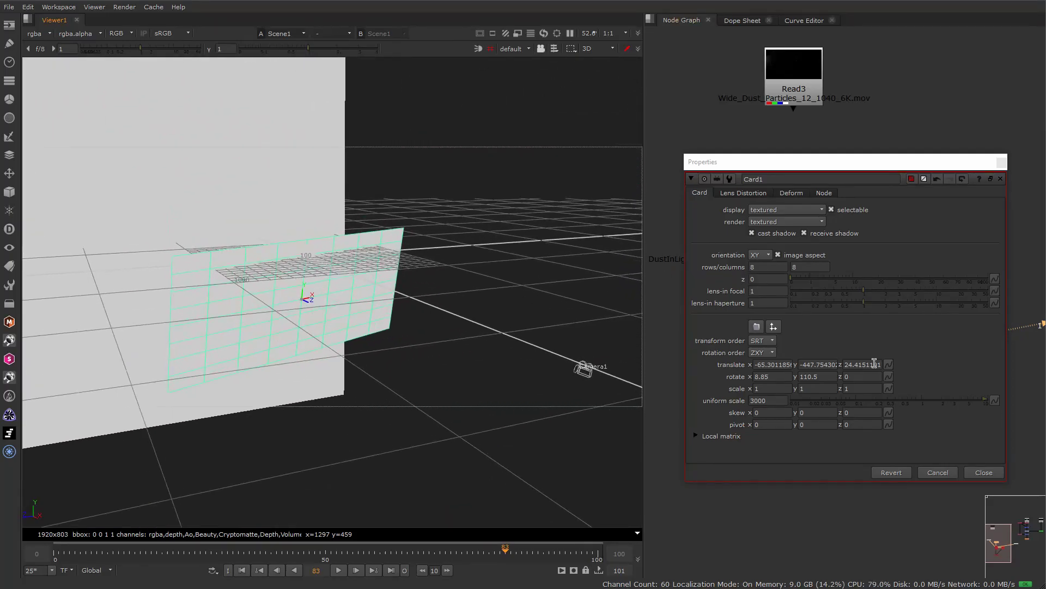
pyautogui.click(983, 473)
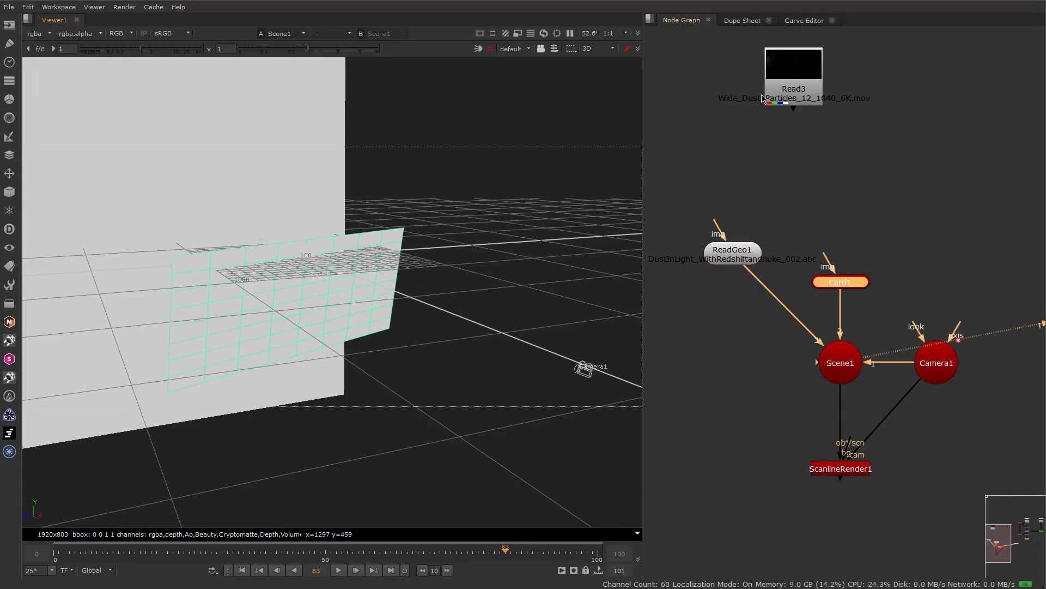
# Place the dust particles Read node above the Card node and connect it to the card's img input
pyautogui.moveTo(766, 98); pyautogui.dragTo(802, 185)
pyautogui.moveTo(824, 256); pyautogui.dragTo(848, 222)
pyautogui.moveTo(840, 177); pyautogui.dragTo(859, 164)
pyautogui.moveTo(825, 256); pyautogui.dragTo(839, 175)
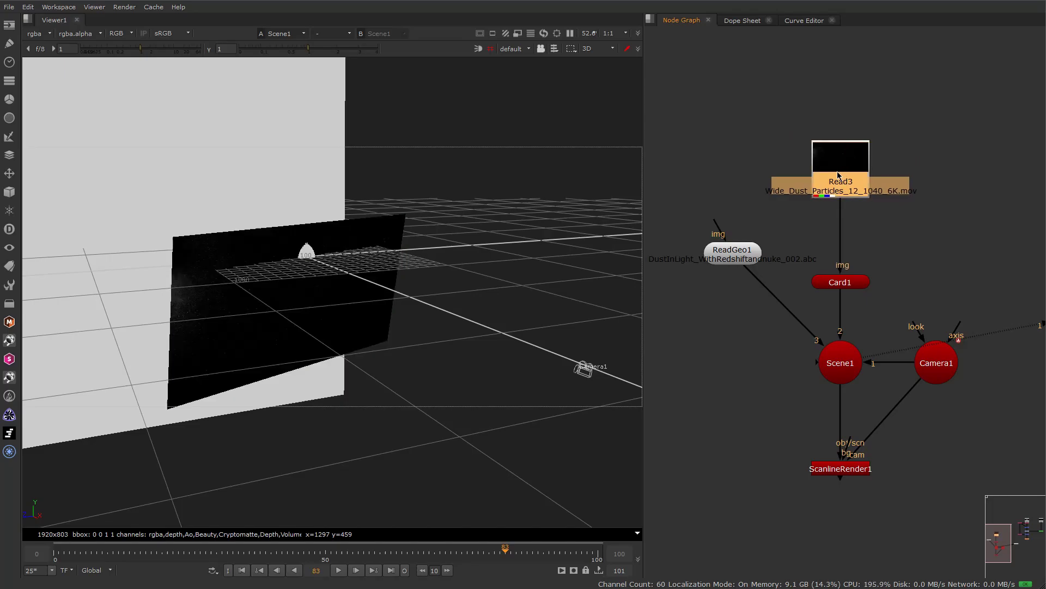
pyautogui.keyDown('ctrl'); pyautogui.moveTo(322, 285); pyautogui.dragTo(343, 255); pyautogui.keyUp('ctrl')
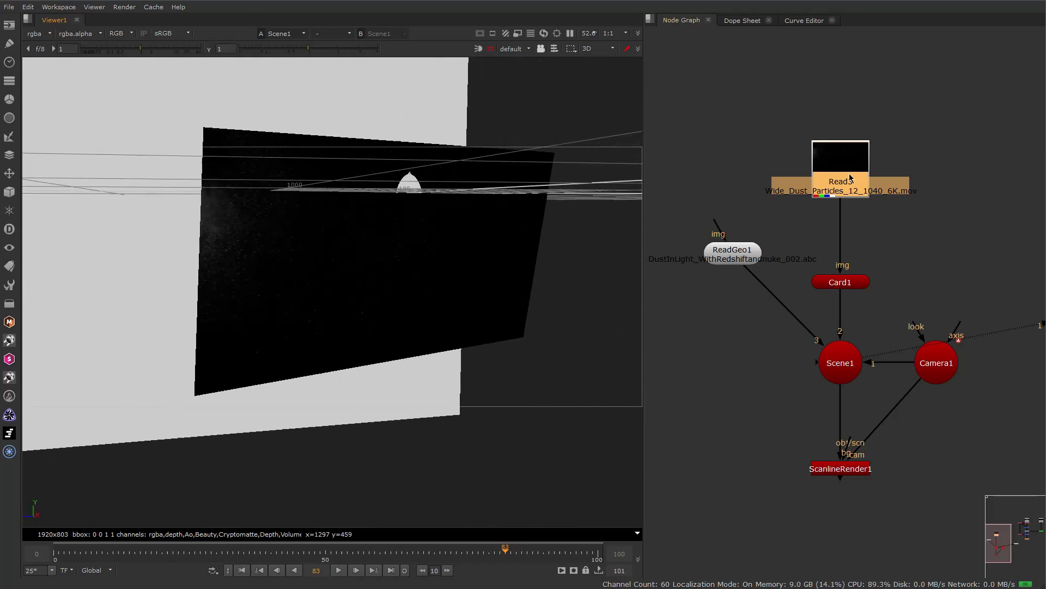
# Insert a Keyer node with the luminance key between the dust particles Read node and the Card node
pyautogui.moveTo(851, 178); pyautogui.dragTo(845, 170)
pyautogui.press('Tab')
pyautogui.write('keyer')
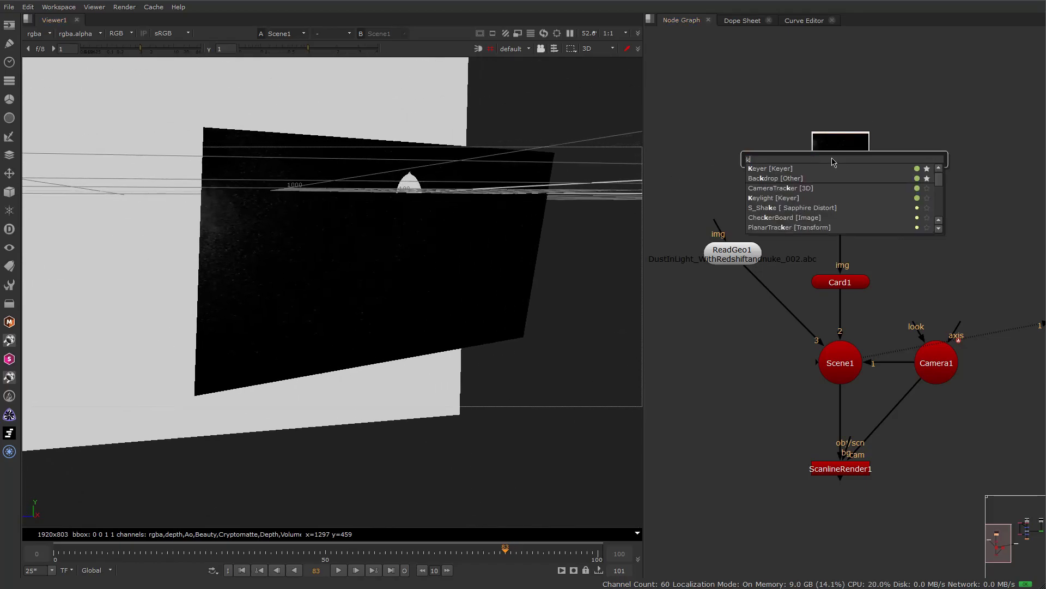
pyautogui.press('Return')
pyautogui.moveTo(654, 180); pyautogui.dragTo(812, 239)
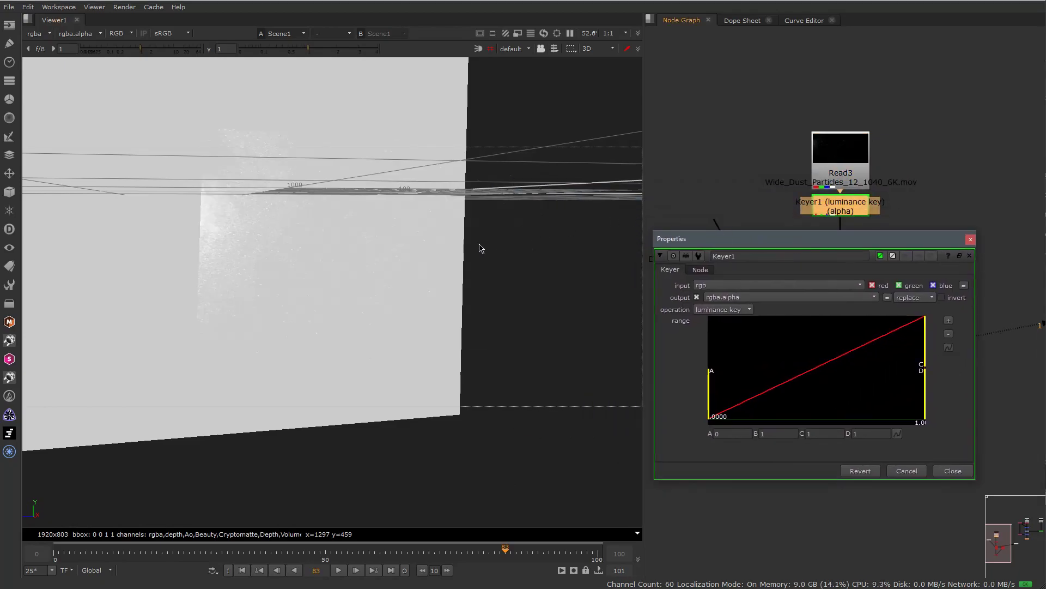
pyautogui.keyDown('ctrl'); pyautogui.moveTo(481, 248); pyautogui.dragTo(419, 248); pyautogui.keyUp('ctrl')
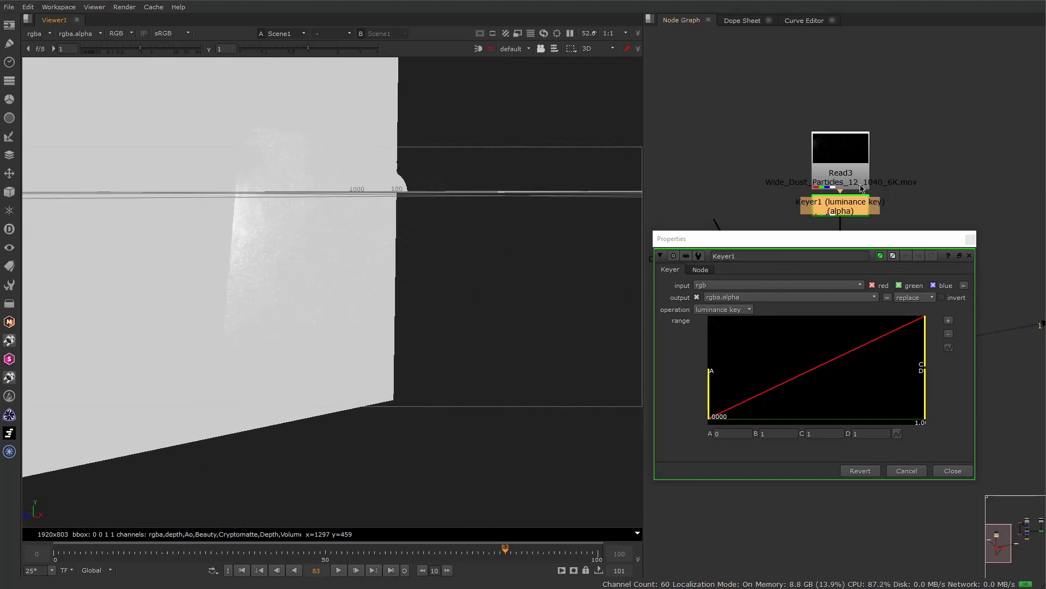
# View the Keyer node's output, check its alpha channel, and close its settings
pyautogui.press('1')
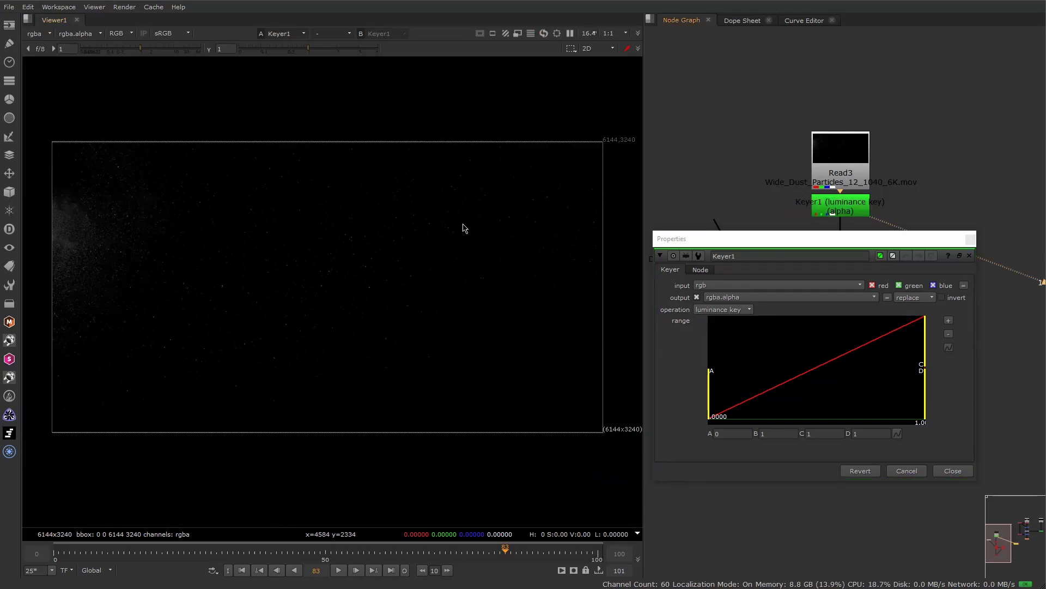
pyautogui.press('a')
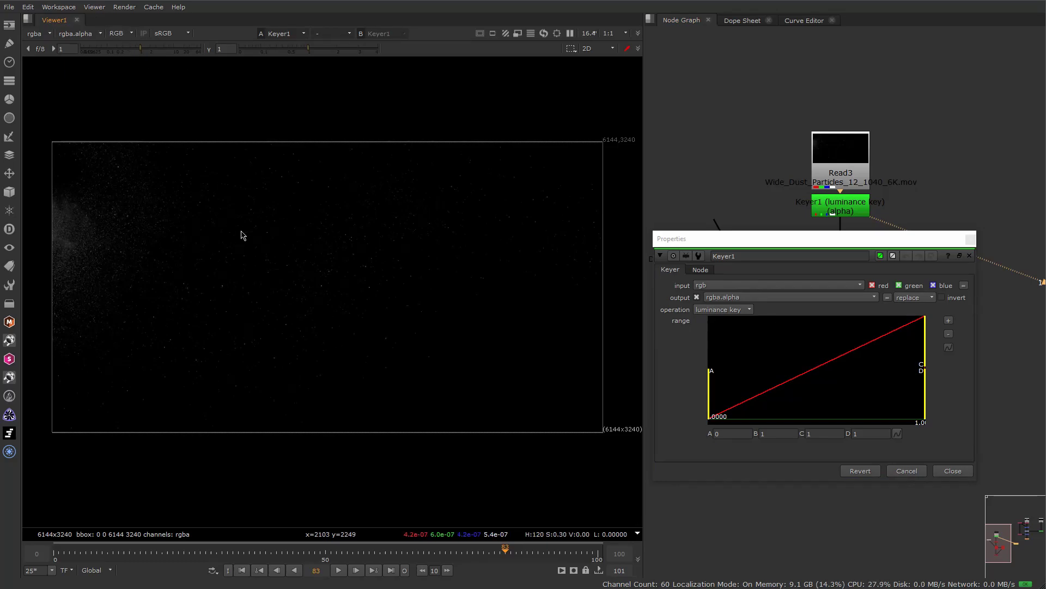
pyautogui.press('a')
pyautogui.click(953, 470)
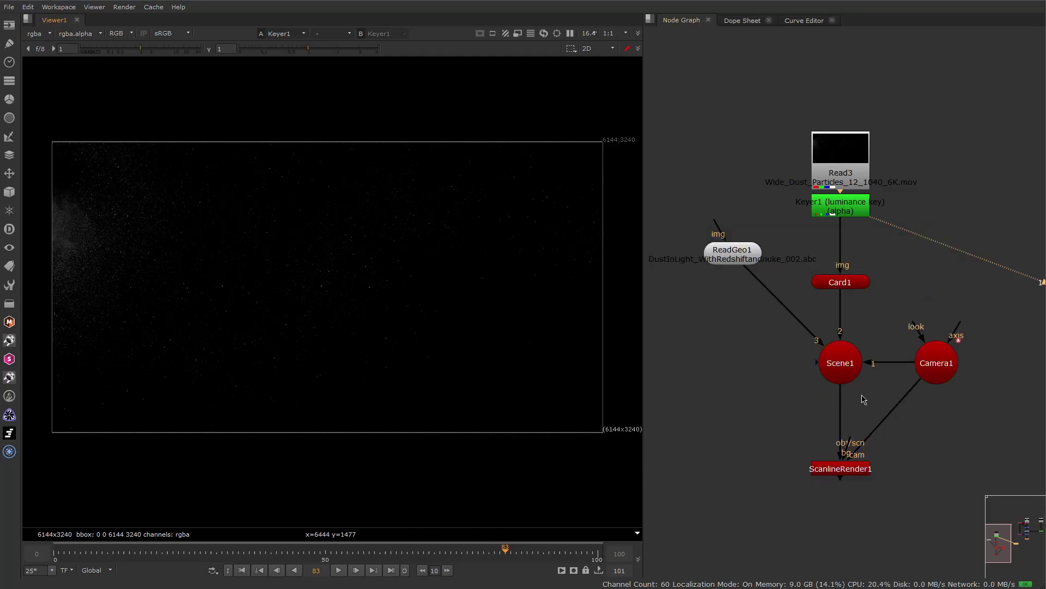
# Display the Scene node in the 3D viewer and disconnect the ReadGeo node from it
pyautogui.click(848, 371)
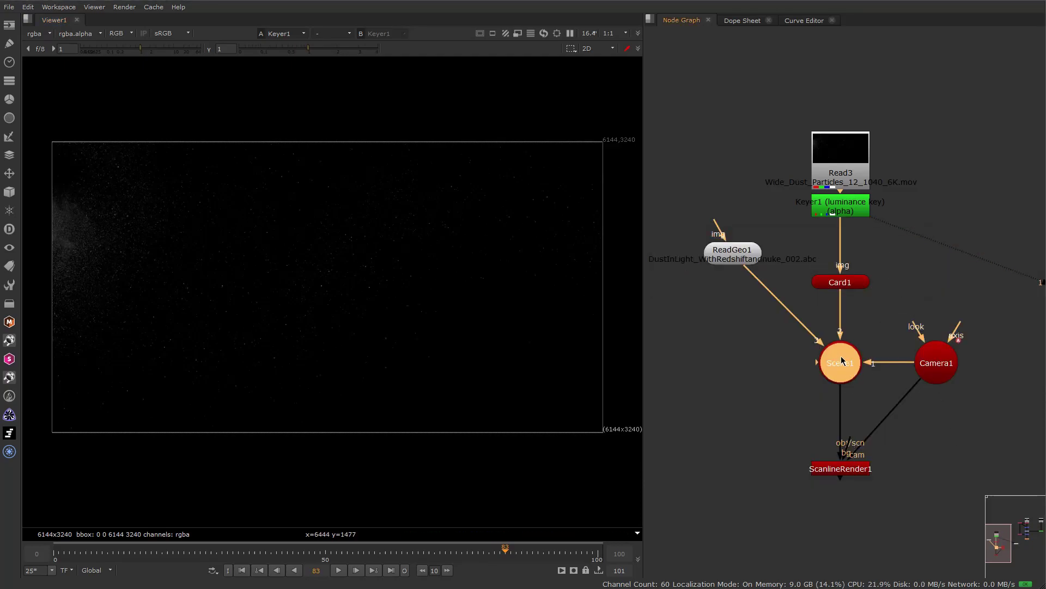
pyautogui.press('1')
pyautogui.press('Tab')
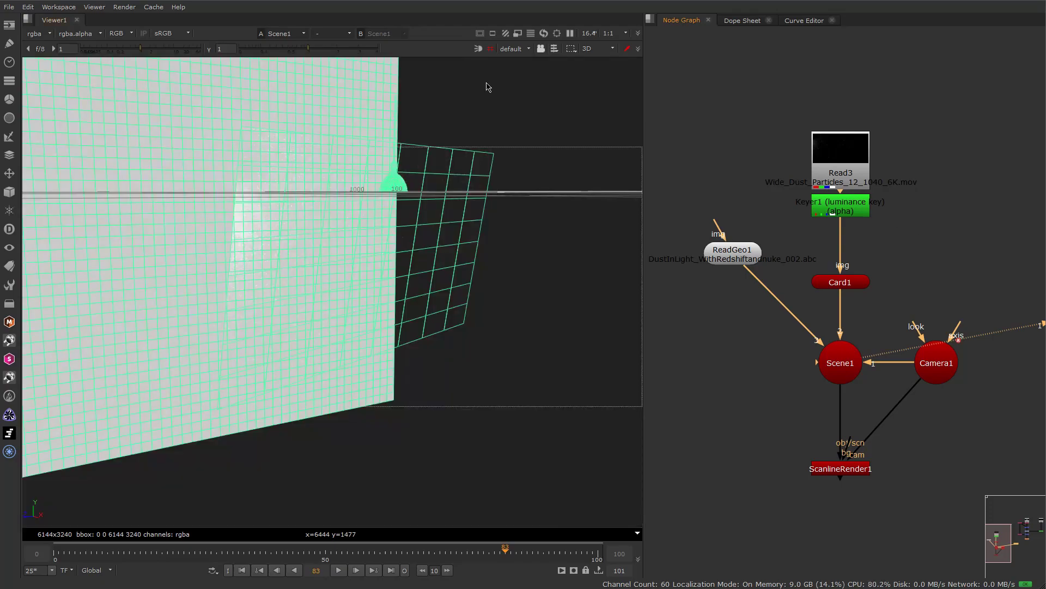
pyautogui.moveTo(819, 349); pyautogui.dragTo(773, 359)
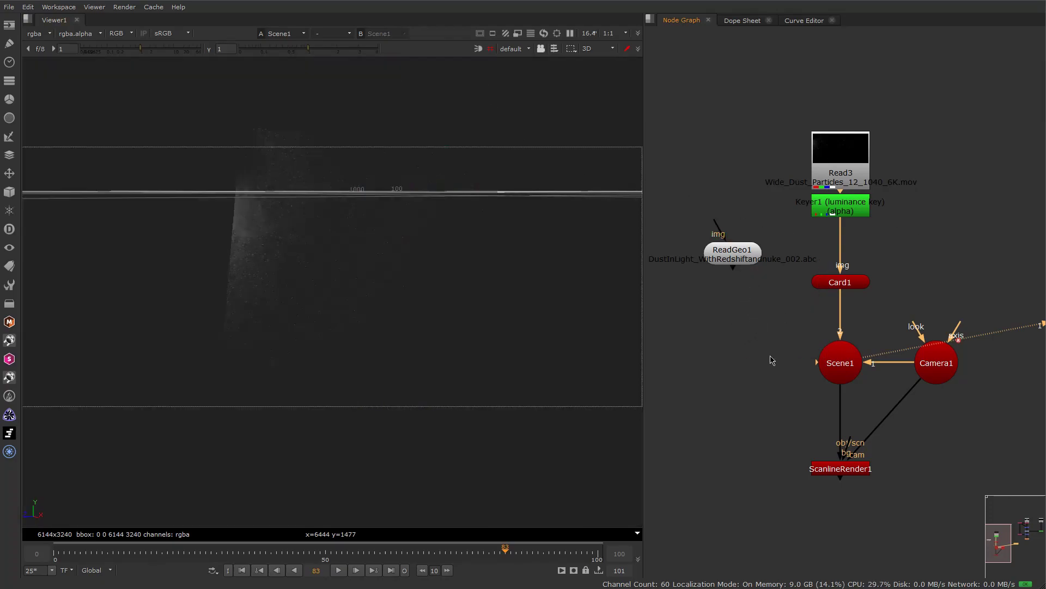
# Look through the imported camera and compare the dust card at frames 0 and 100, ending at frame 0
pyautogui.click(520, 49)
pyautogui.click(524, 72)
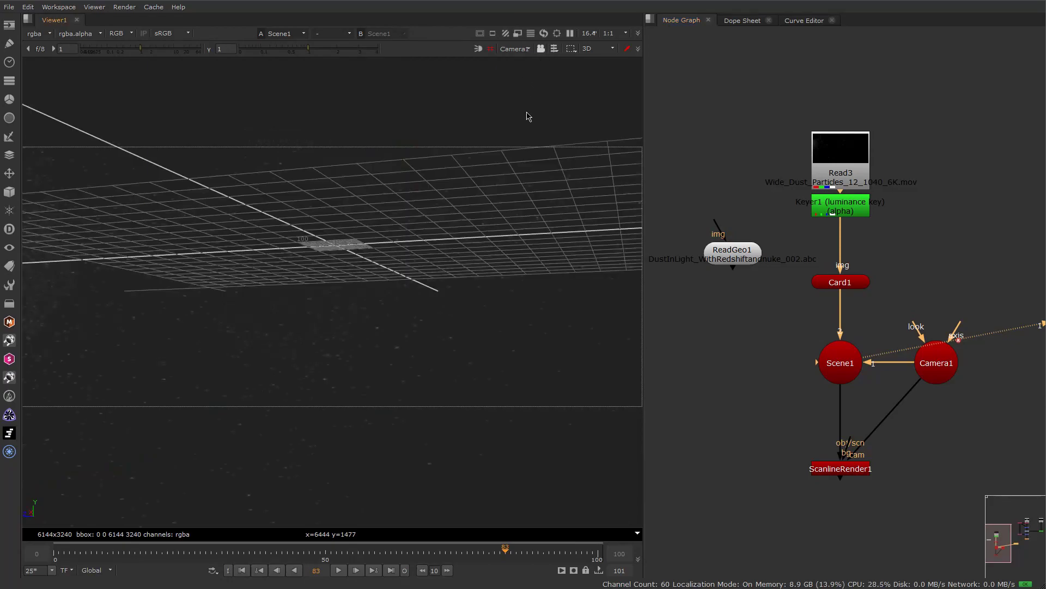
pyautogui.click(242, 571)
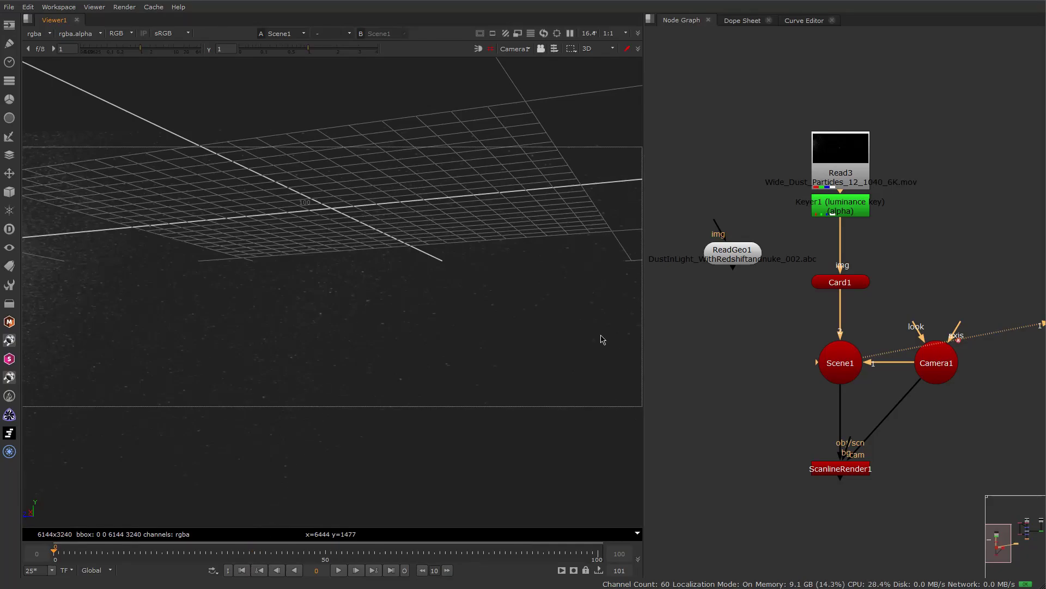
pyautogui.click(598, 556)
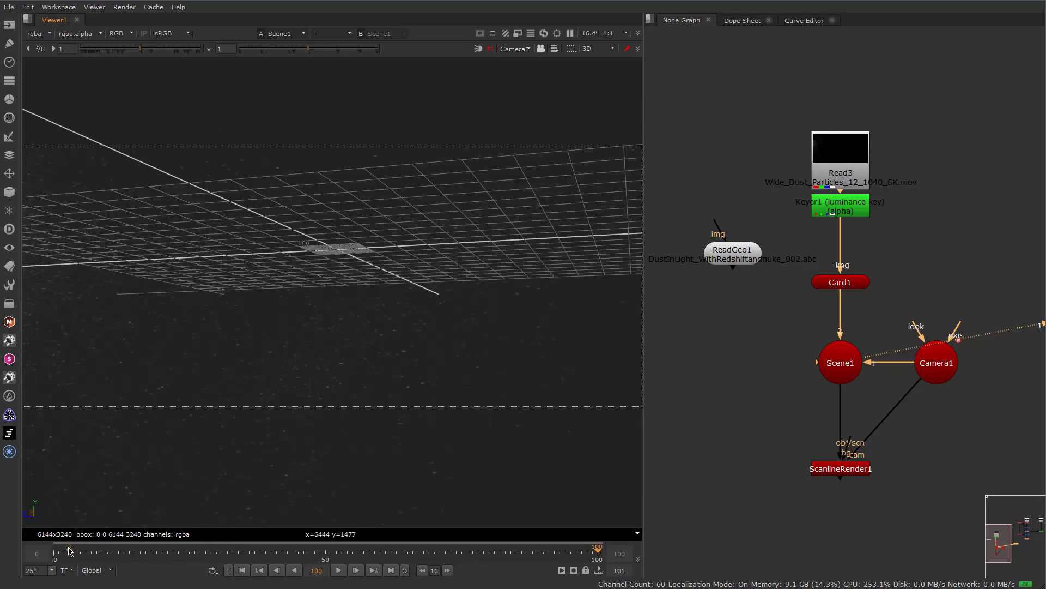
pyautogui.click(91, 552)
pyautogui.click(241, 570)
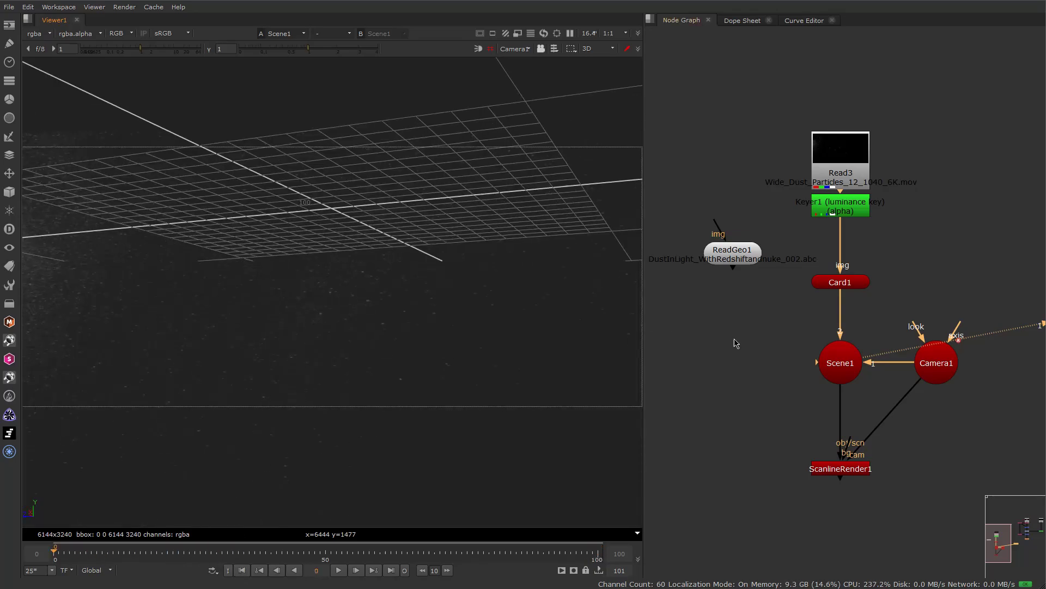
# Display the ScanlineRender node's output in the viewer and switch the viewer to 2D
pyautogui.click(854, 472)
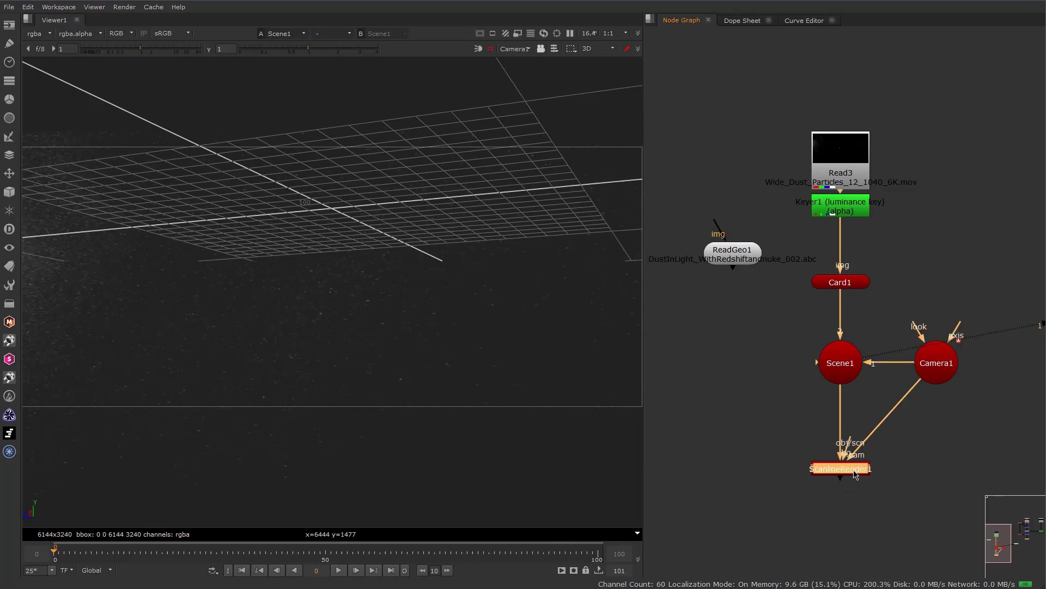
pyautogui.press('1')
pyautogui.click(846, 425)
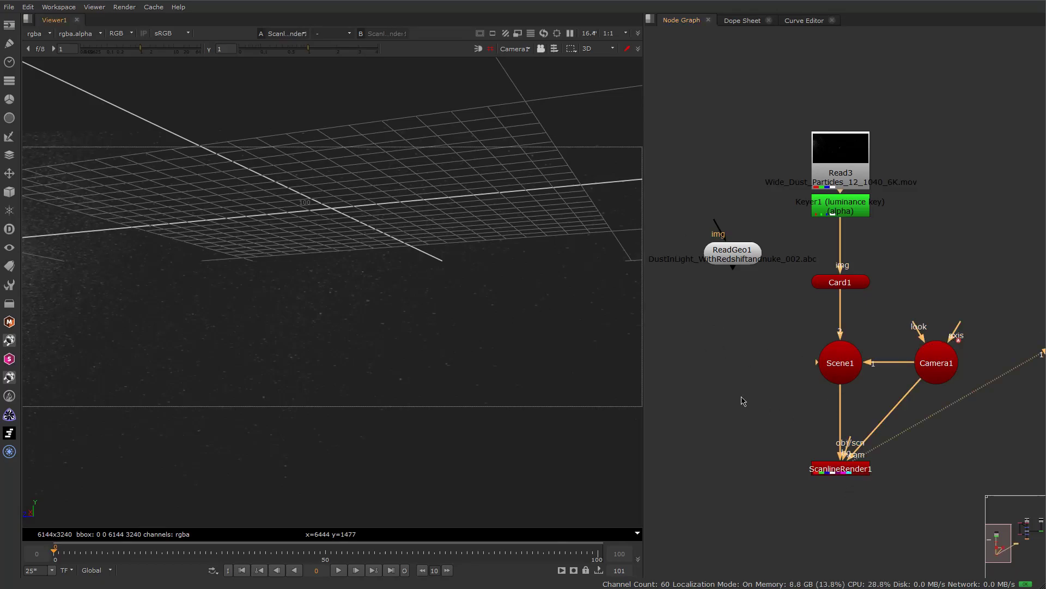
pyautogui.press('Tab')
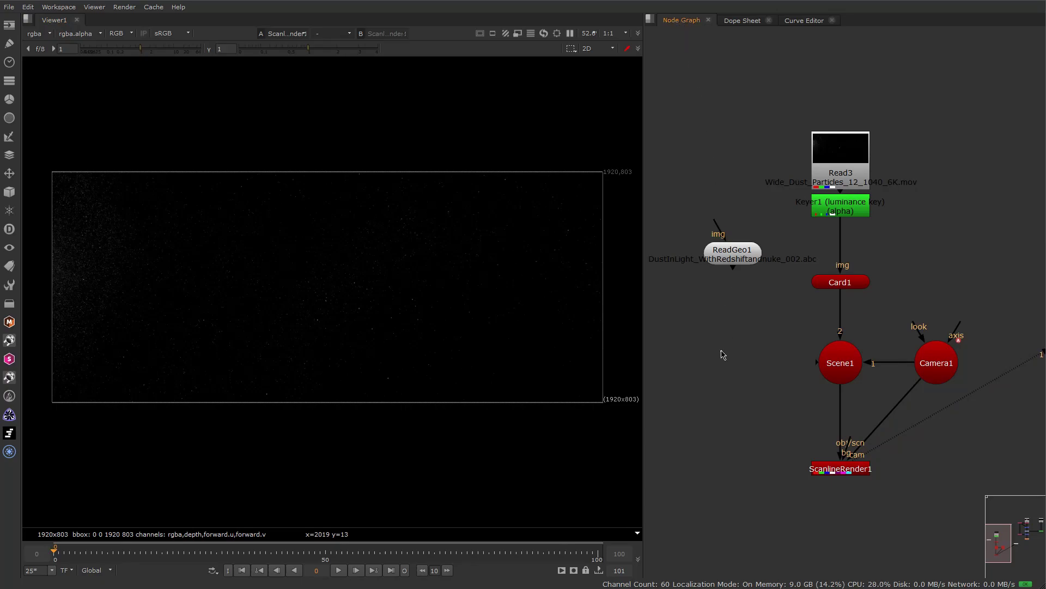
# Review the frame rate in the project settings and close them
pyautogui.press('s')
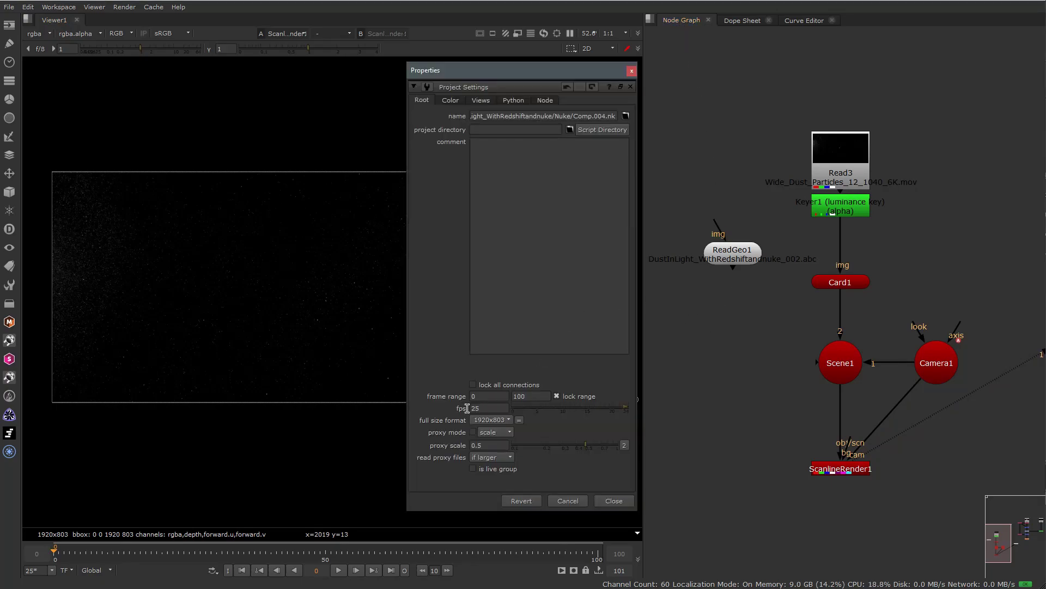
pyautogui.doubleClick(485, 409)
pyautogui.click(613, 500)
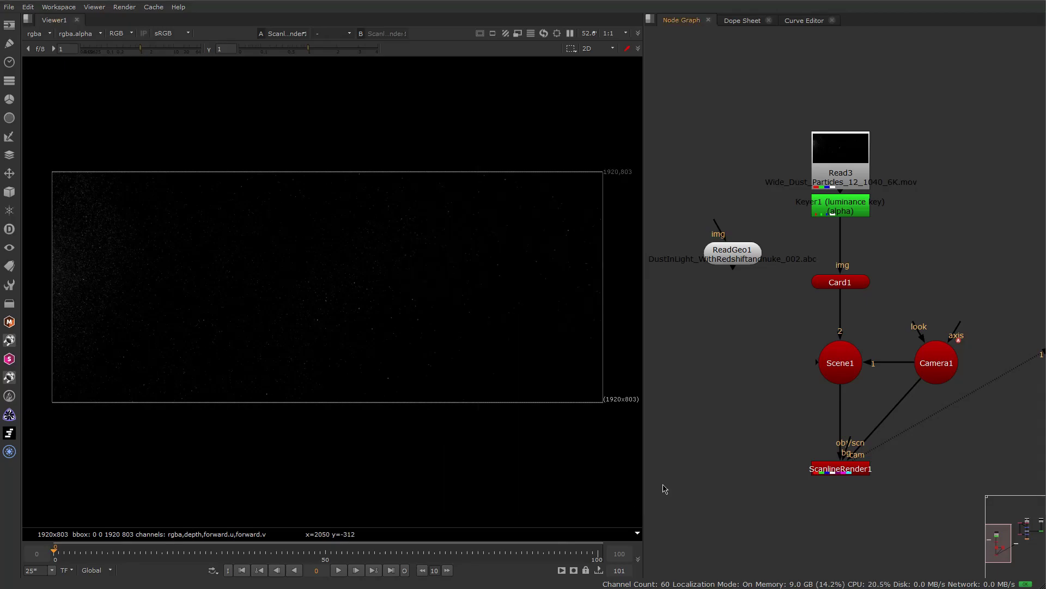
# Display the lamp render's Read node, Main0000.exr, in the viewer
pyautogui.scroll(-2, 754, 380)
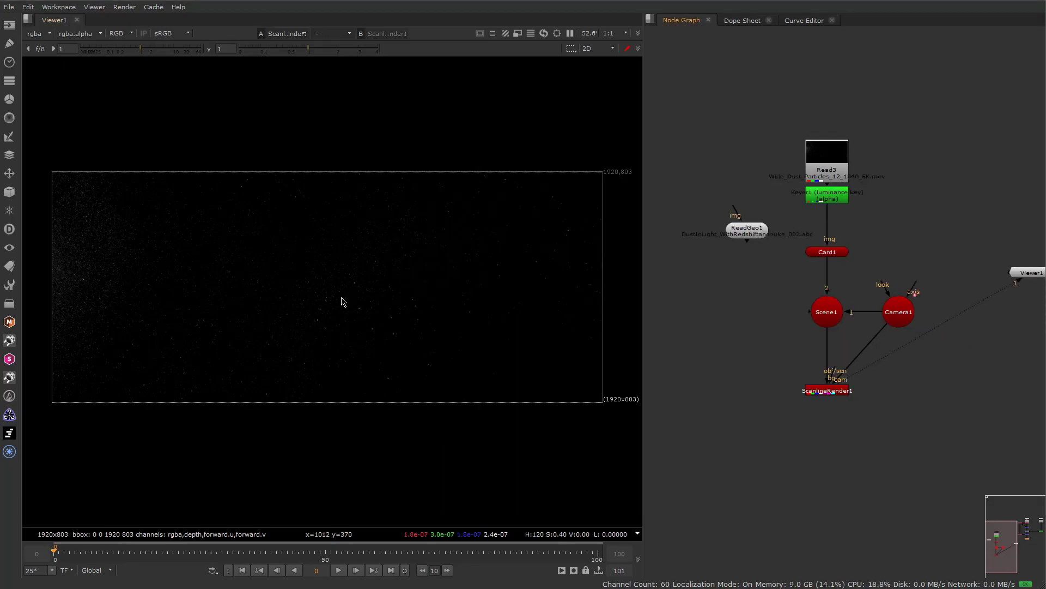
pyautogui.moveTo(868, 267); pyautogui.dragTo(725, 295, button='middle')
pyautogui.moveTo(872, 266); pyautogui.dragTo(771, 328, button='middle')
pyautogui.click(907, 109)
pyautogui.press('1')
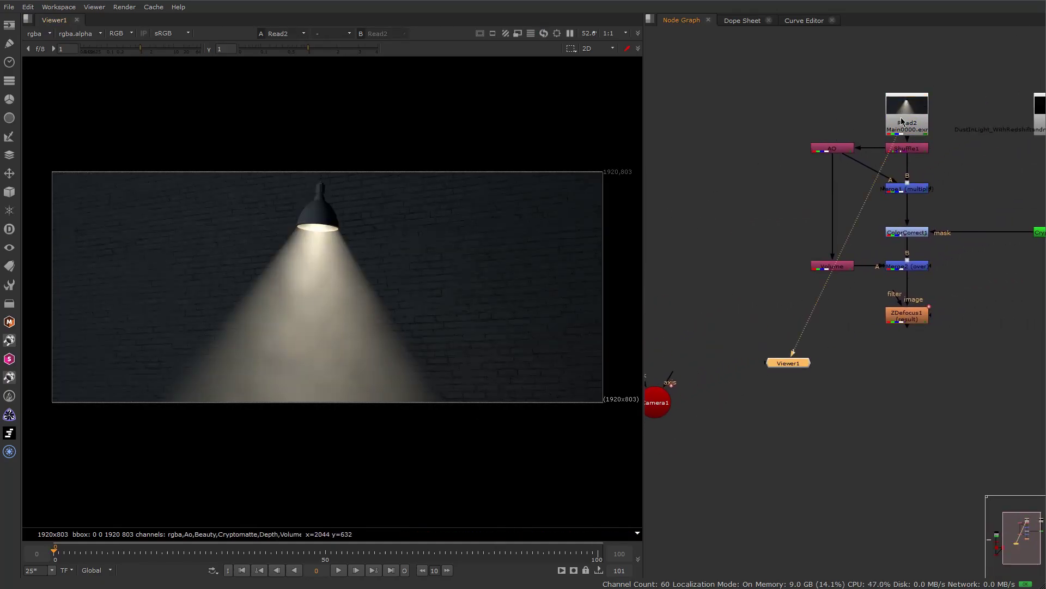
# Clone the lamp render's Read node and place the clone beside the dust card setup, next to the ScanlineRender node
pyautogui.moveTo(902, 121); pyautogui.dragTo(902, 113)
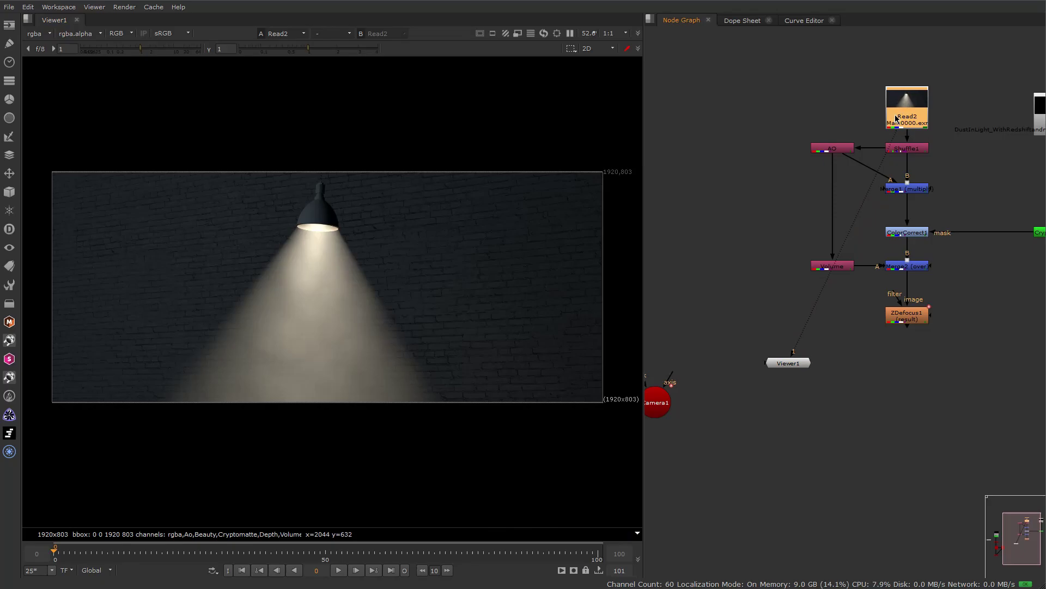
pyautogui.hotkey('alt', 'k')
pyautogui.moveTo(977, 142); pyautogui.dragTo(691, 435)
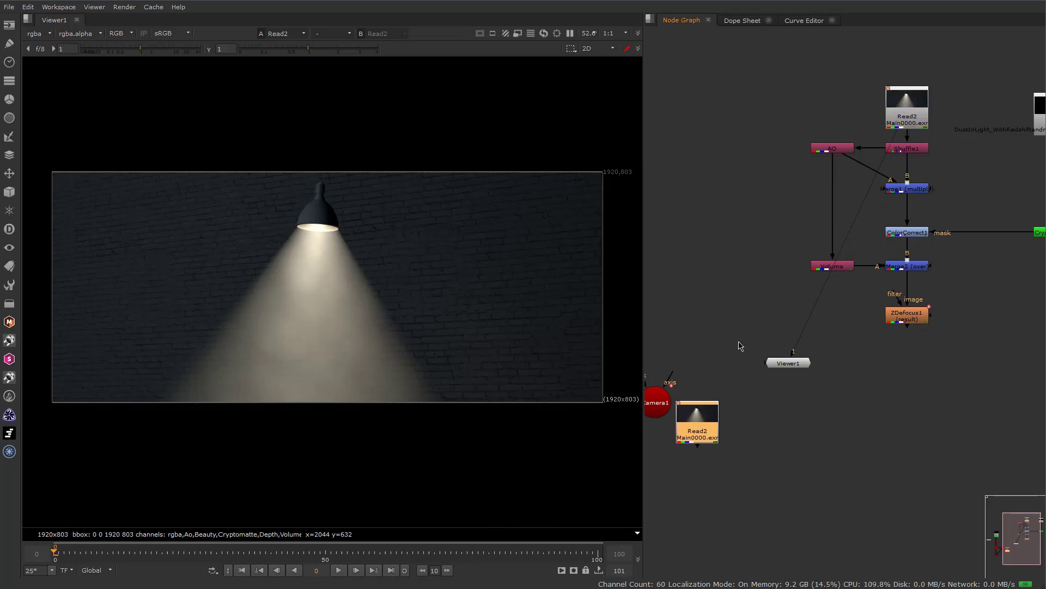
pyautogui.moveTo(739, 346); pyautogui.dragTo(1036, 265, button='middle')
pyautogui.moveTo(1006, 347); pyautogui.dragTo(724, 404)
pyautogui.scroll(3, 790, 367)
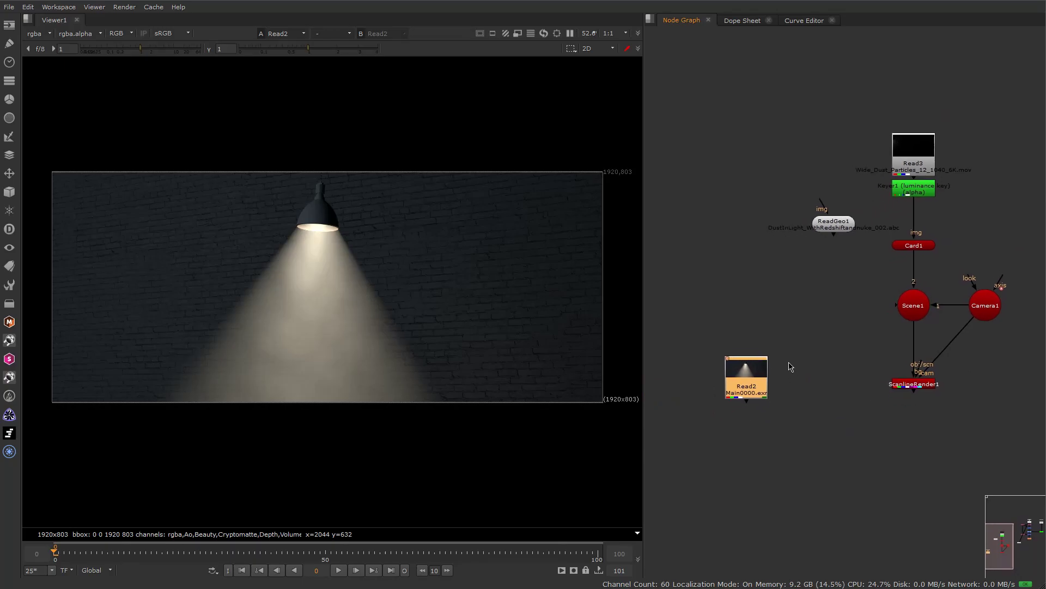
pyautogui.moveTo(713, 342); pyautogui.dragTo(739, 315)
# Add a Shuffle node below the cloned Read node, name it Volume1, and space the two nodes neatly
pyautogui.press('Tab')
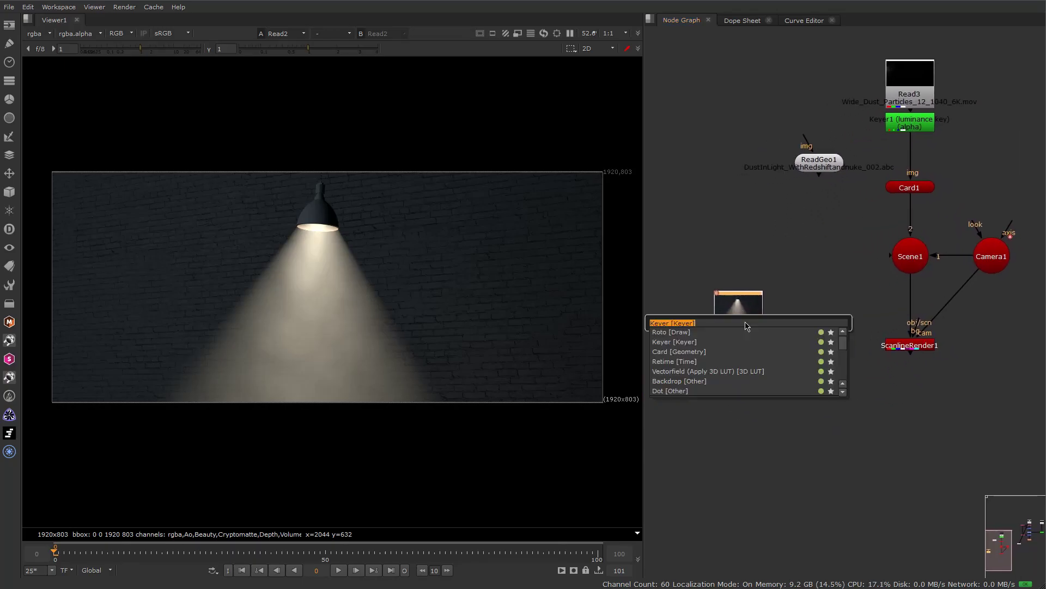
pyautogui.write('shu')
pyautogui.press('Return')
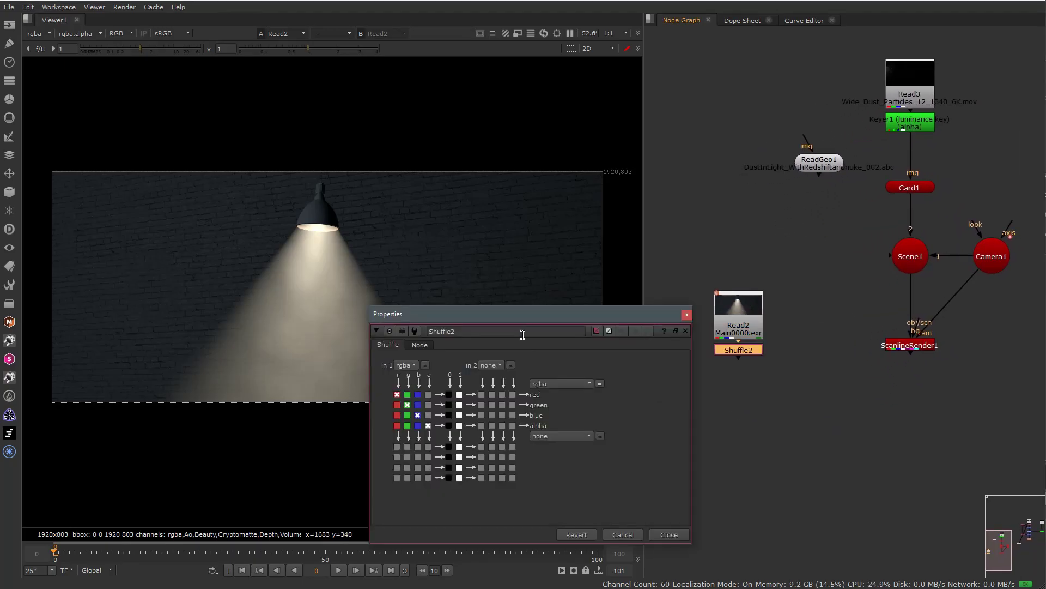
pyautogui.moveTo(525, 316); pyautogui.dragTo(548, 264)
pyautogui.write('Volum')
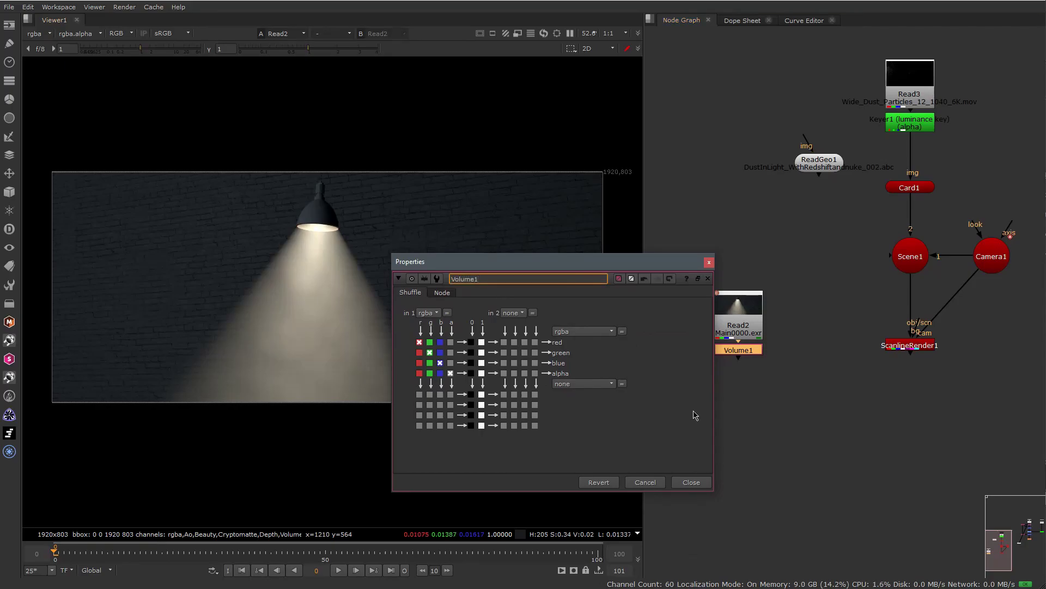
pyautogui.write('e1')
pyautogui.press('Return')
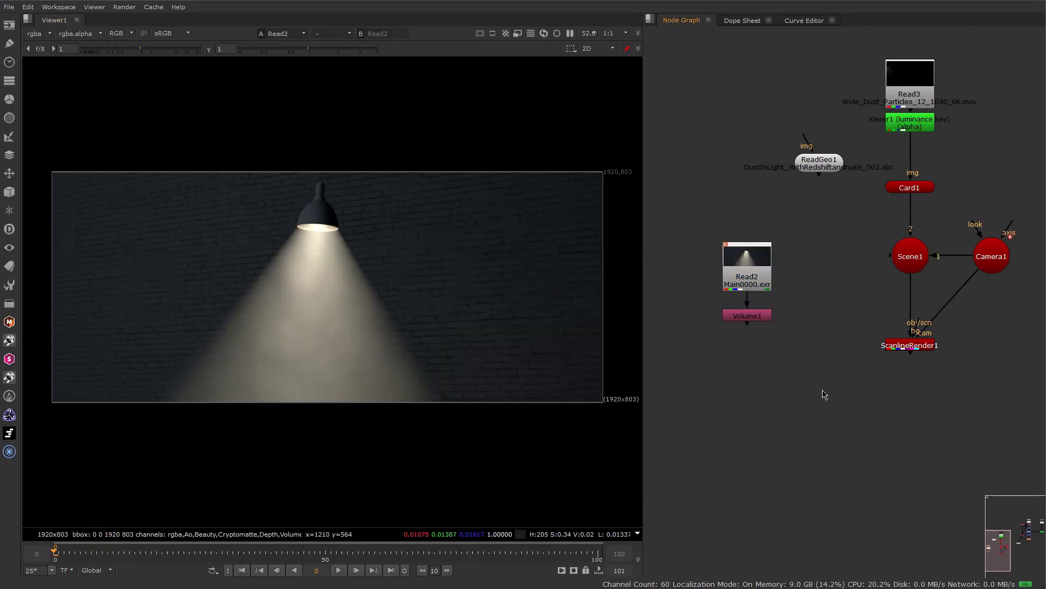
pyautogui.moveTo(767, 319); pyautogui.dragTo(766, 311)
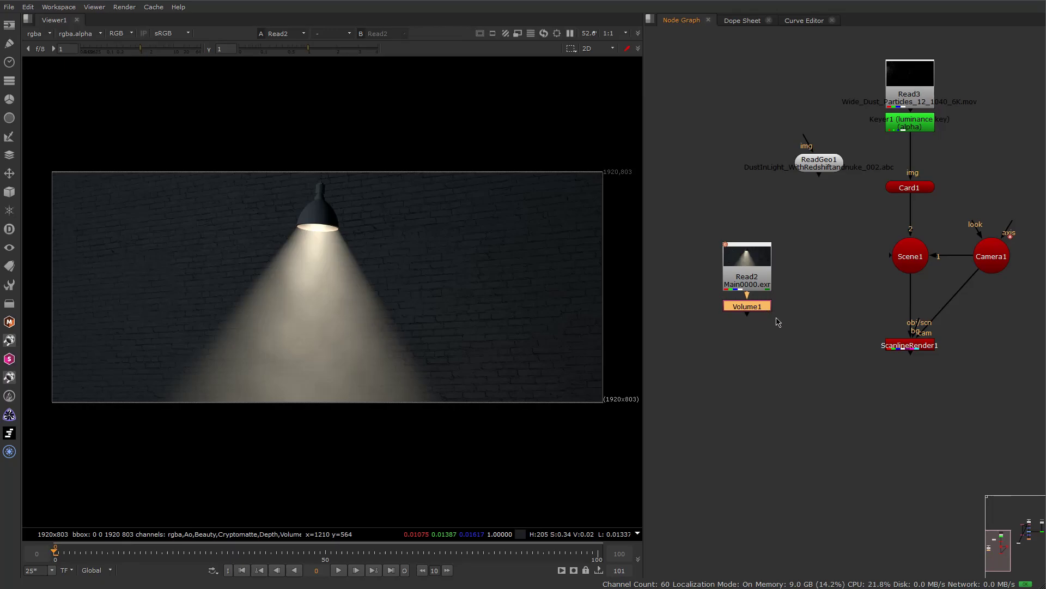
# Add a Merge node below the ScanlineRender node and connect its B input to the ScanlineRender output
pyautogui.click(836, 368)
pyautogui.press('m')
pyautogui.moveTo(849, 380); pyautogui.dragTo(904, 388)
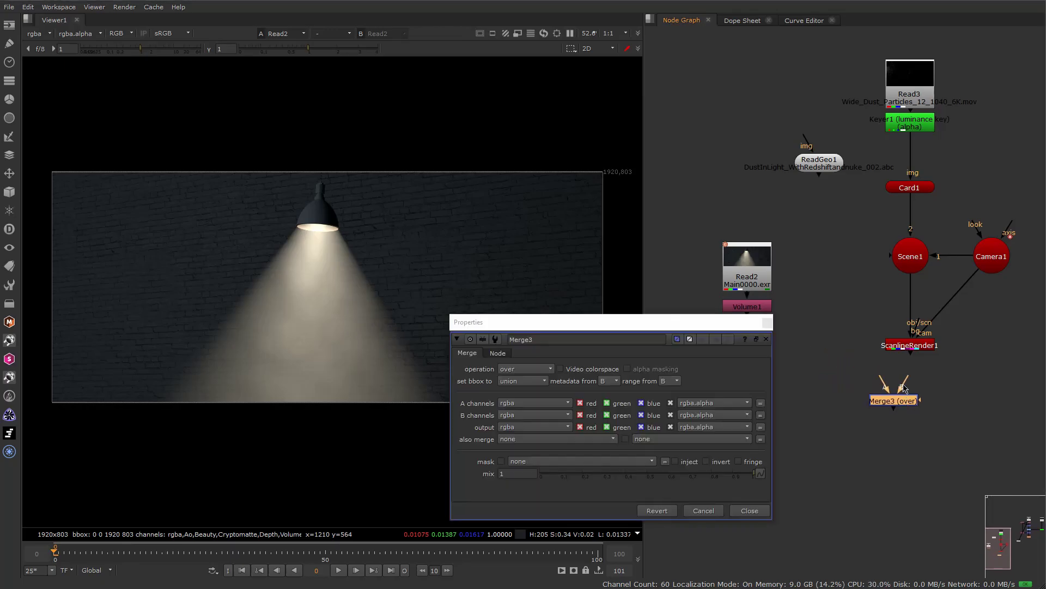
pyautogui.moveTo(915, 350); pyautogui.dragTo(915, 350)
pyautogui.moveTo(905, 400); pyautogui.dragTo(921, 388)
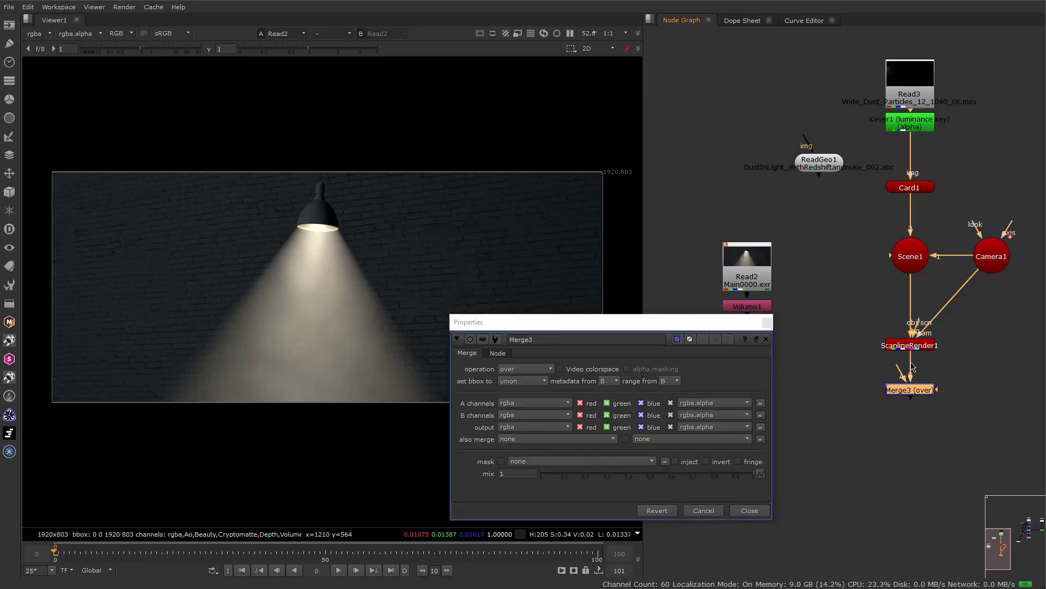
pyautogui.moveTo(720, 323); pyautogui.dragTo(678, 432)
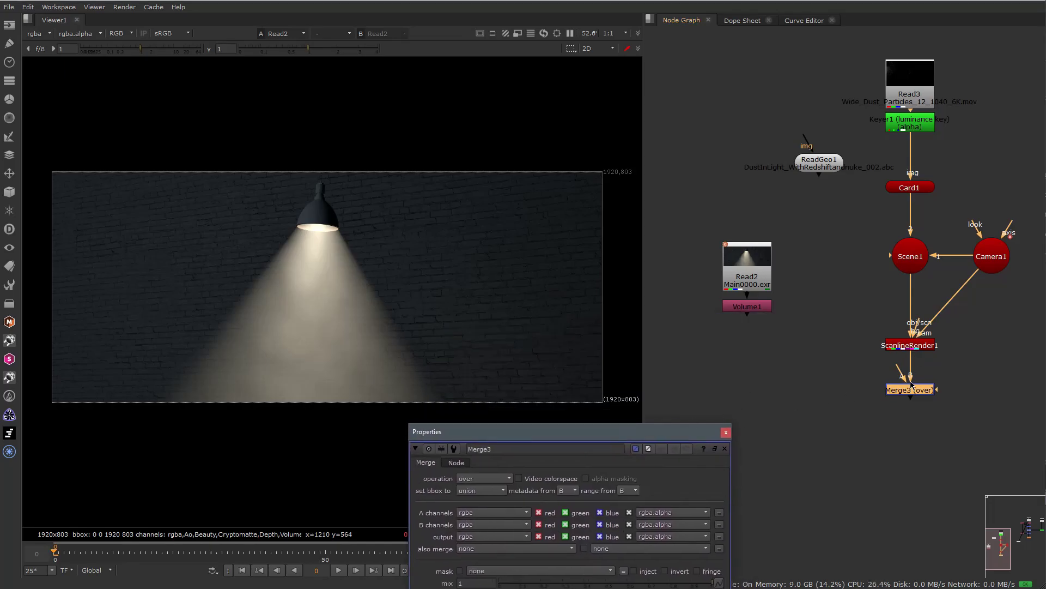
# Connect the Merge node's A input to the Volume1 shuffle and route the connection through a corner dot
pyautogui.moveTo(902, 376); pyautogui.dragTo(760, 310)
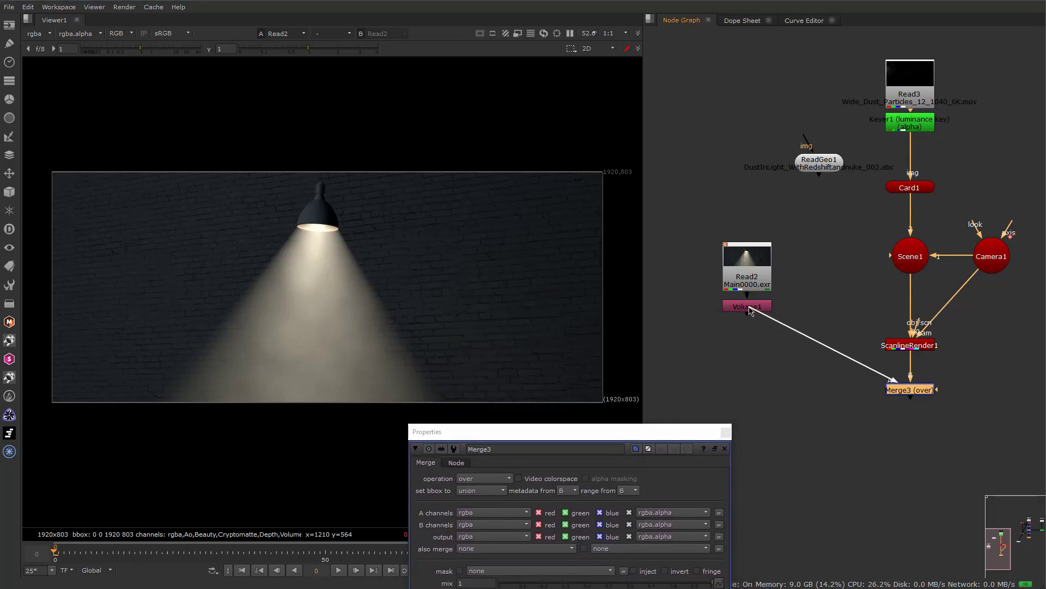
pyautogui.keyDown('ctrl'); pyautogui.moveTo(837, 355); pyautogui.dragTo(749, 395); pyautogui.keyUp('ctrl')
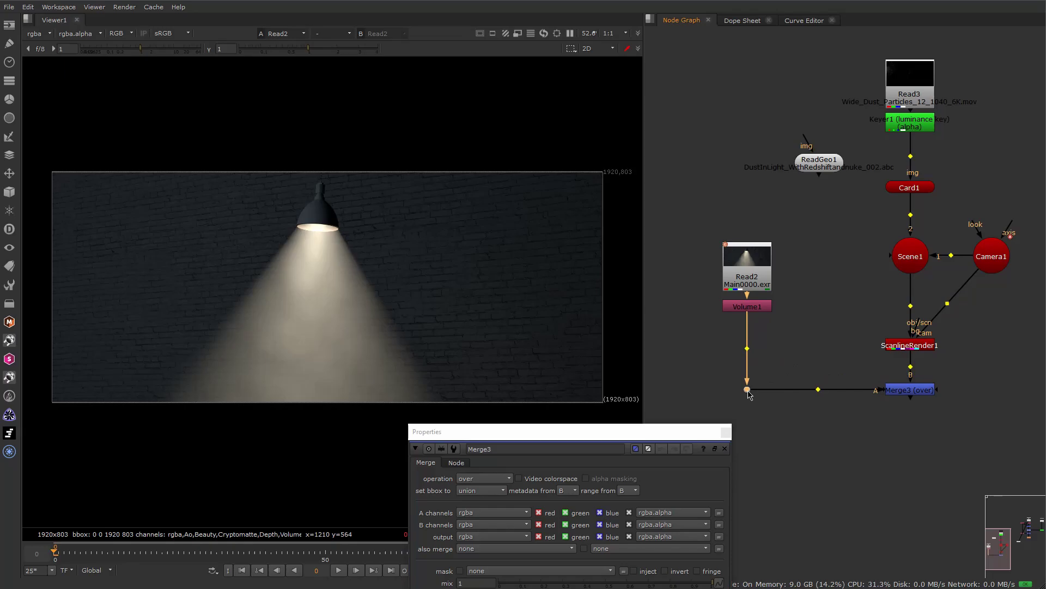
pyautogui.click(799, 351)
# Display the Volume1 shuffle, set its first input layer to VolumeLighting, and close the open node settings
pyautogui.click(761, 309)
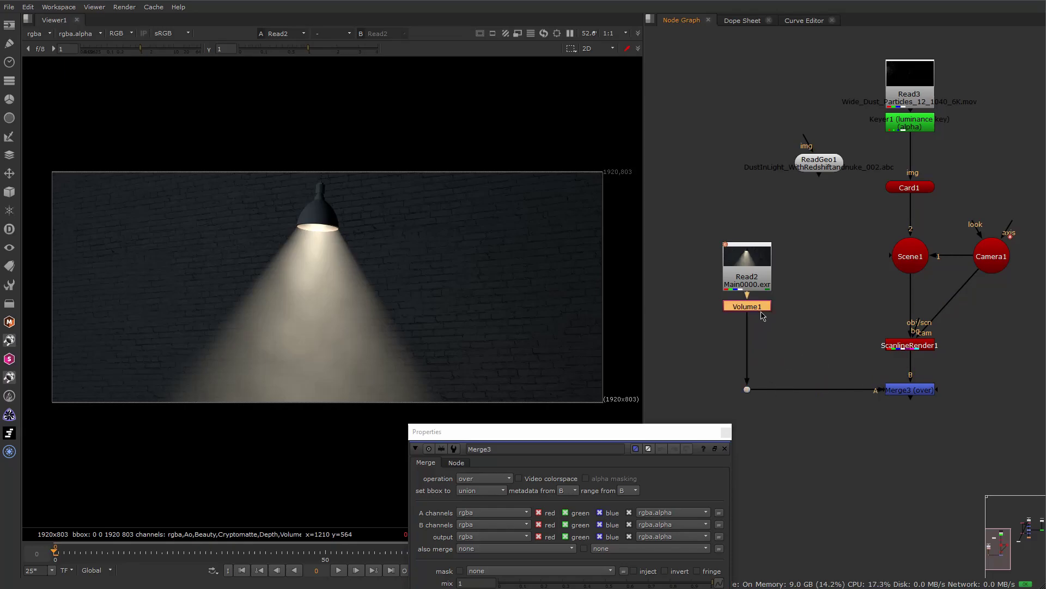
pyautogui.press('1')
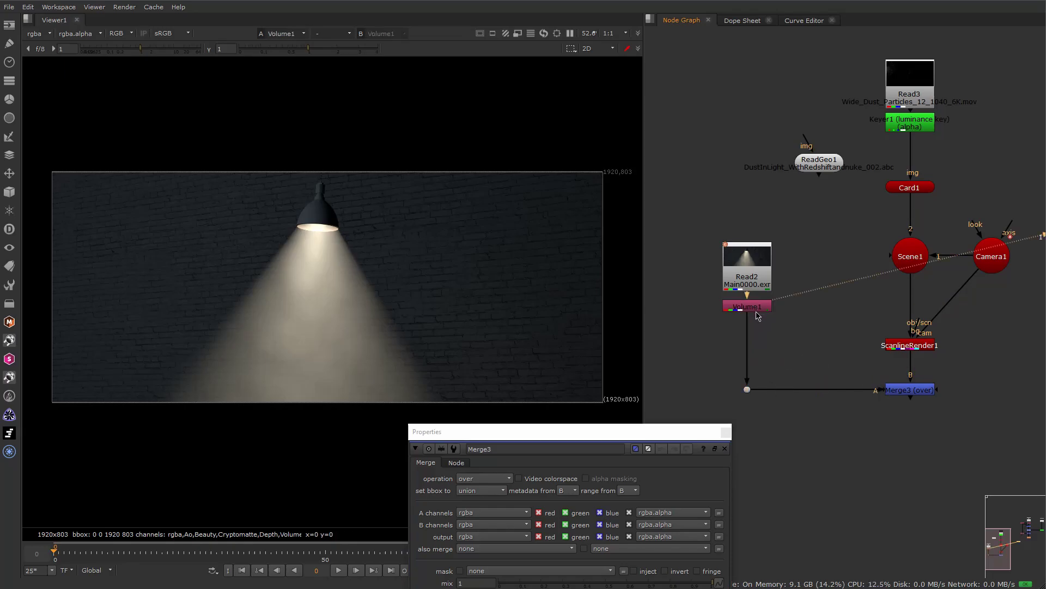
pyautogui.doubleClick(757, 308)
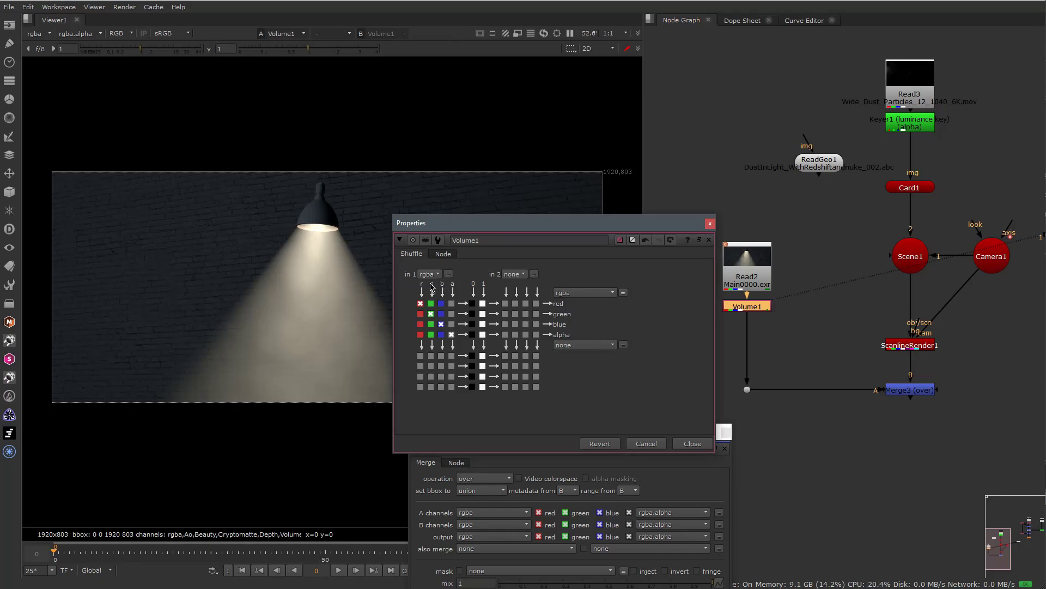
pyautogui.click(430, 274)
pyautogui.click(461, 368)
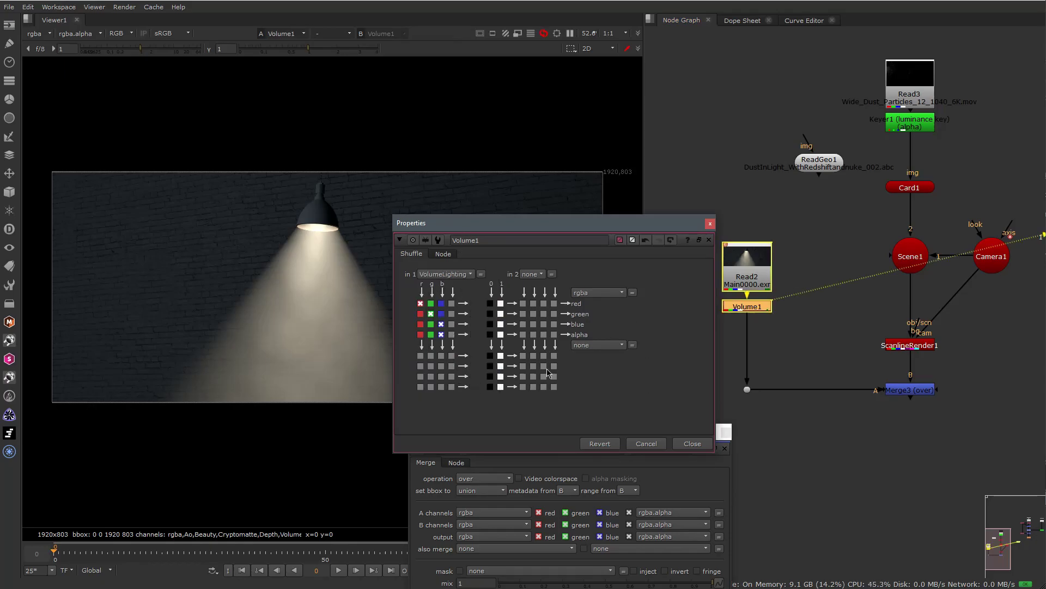
pyautogui.click(709, 446)
pyautogui.moveTo(663, 434); pyautogui.dragTo(723, 396)
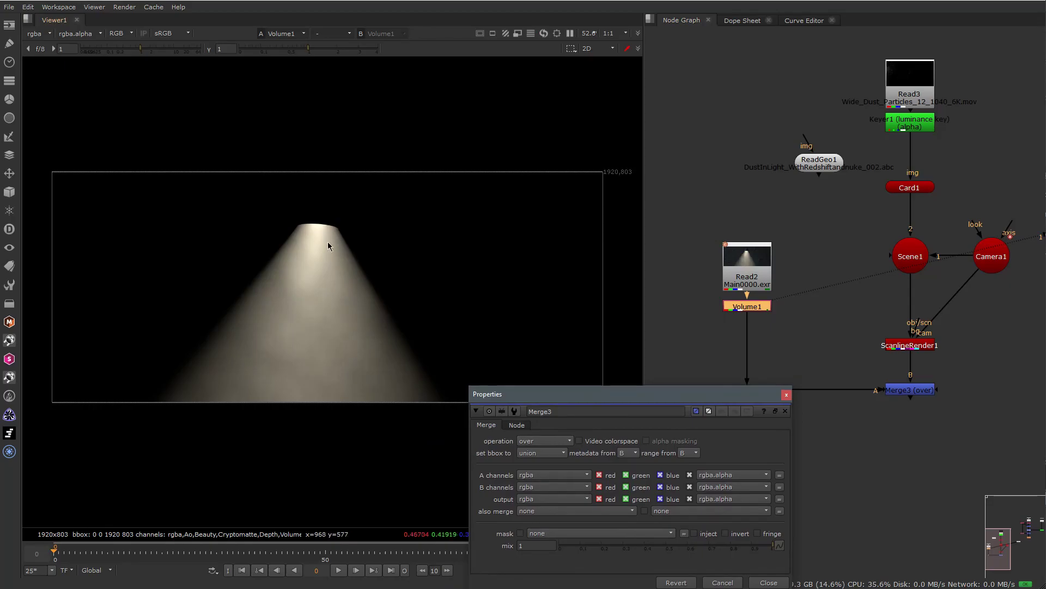
pyautogui.click(786, 394)
pyautogui.click(795, 375)
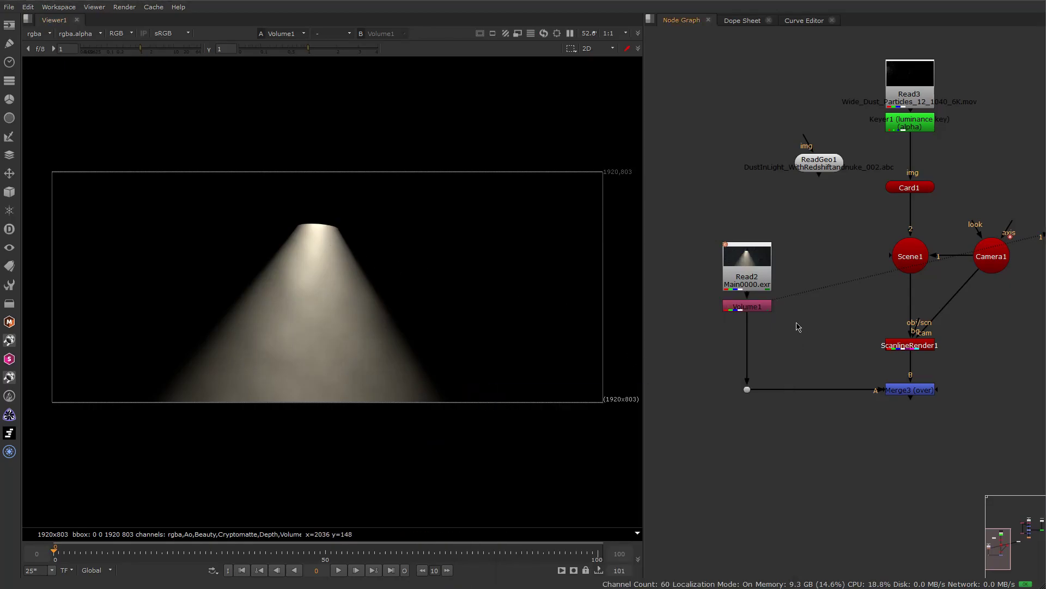
pyautogui.doubleClick(740, 305)
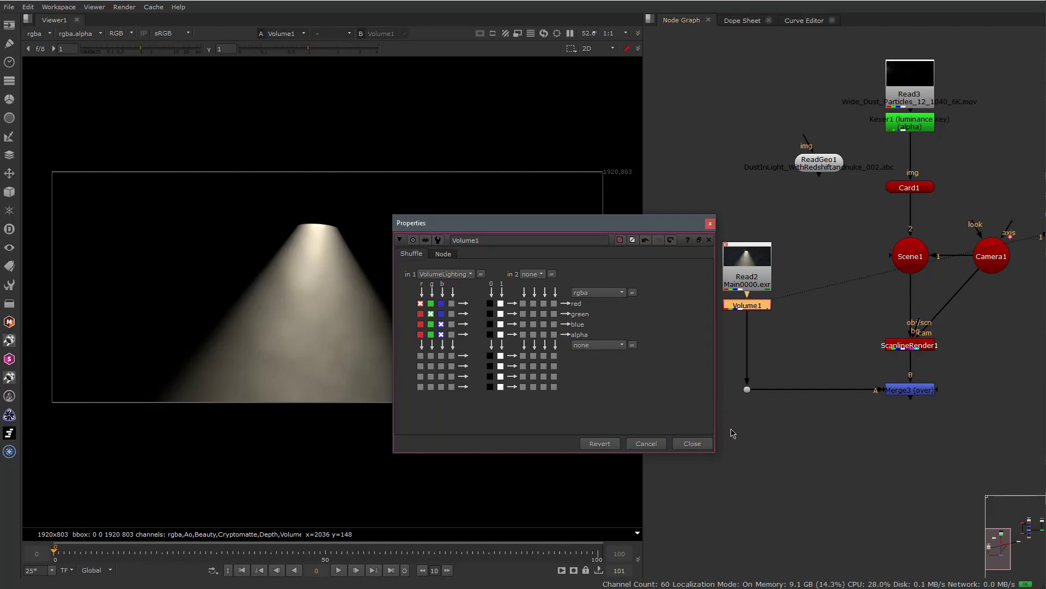
pyautogui.click(693, 443)
# Display the Merge node combining the dust and volume light, and set its operation to multiply
pyautogui.click(914, 390)
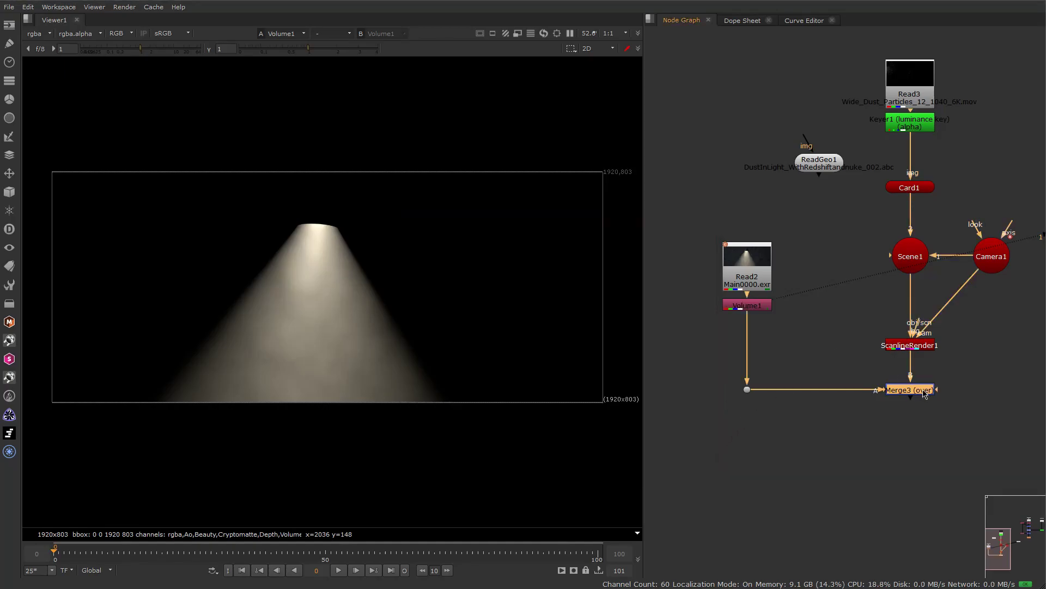
pyautogui.press('1')
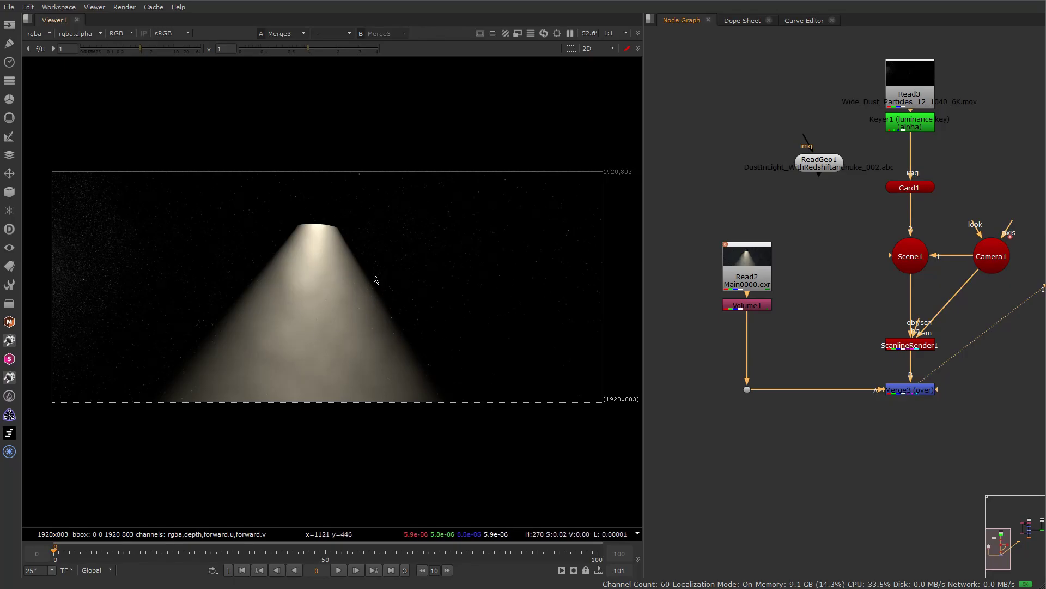
pyautogui.doubleClick(921, 392)
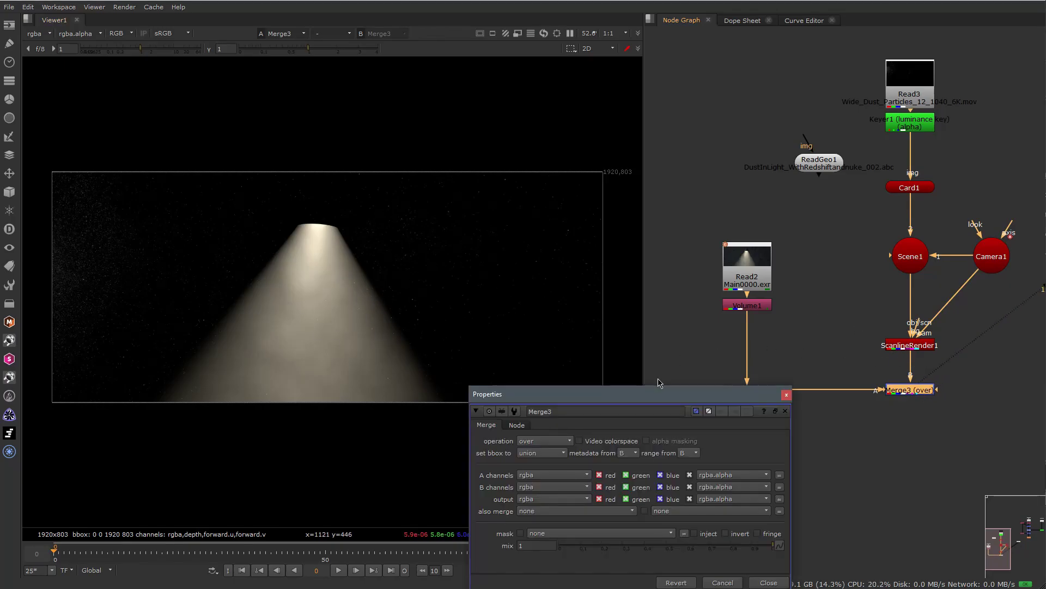
pyautogui.moveTo(659, 394); pyautogui.dragTo(716, 358)
pyautogui.click(601, 404)
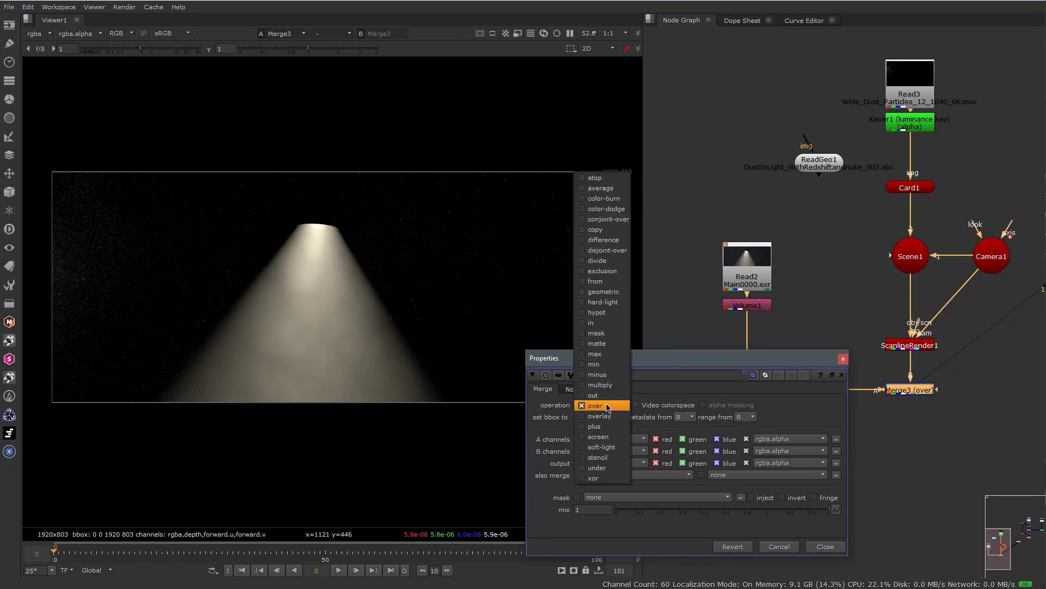
pyautogui.click(605, 385)
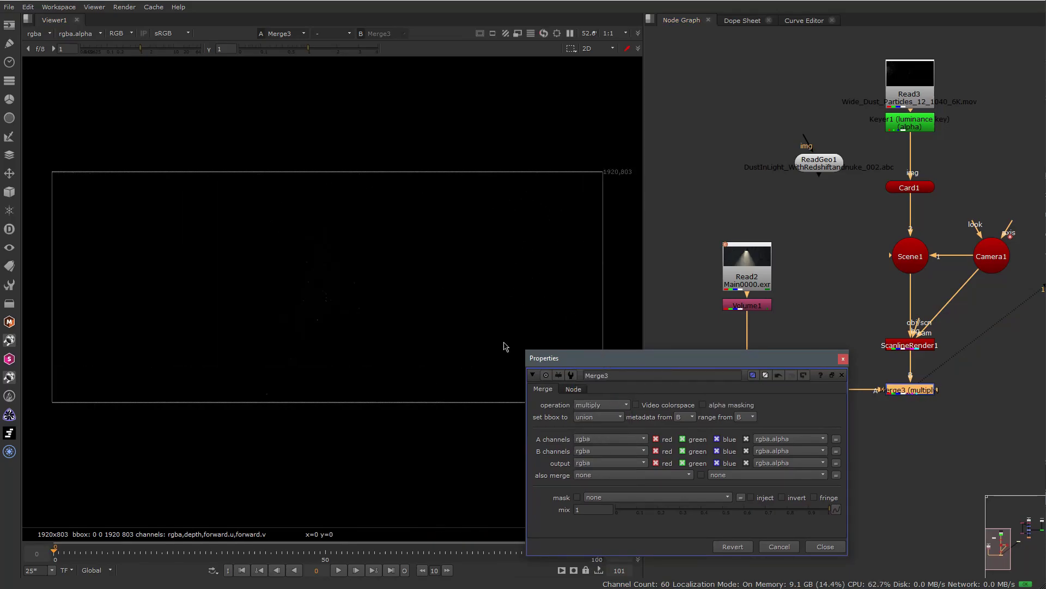
pyautogui.click(826, 546)
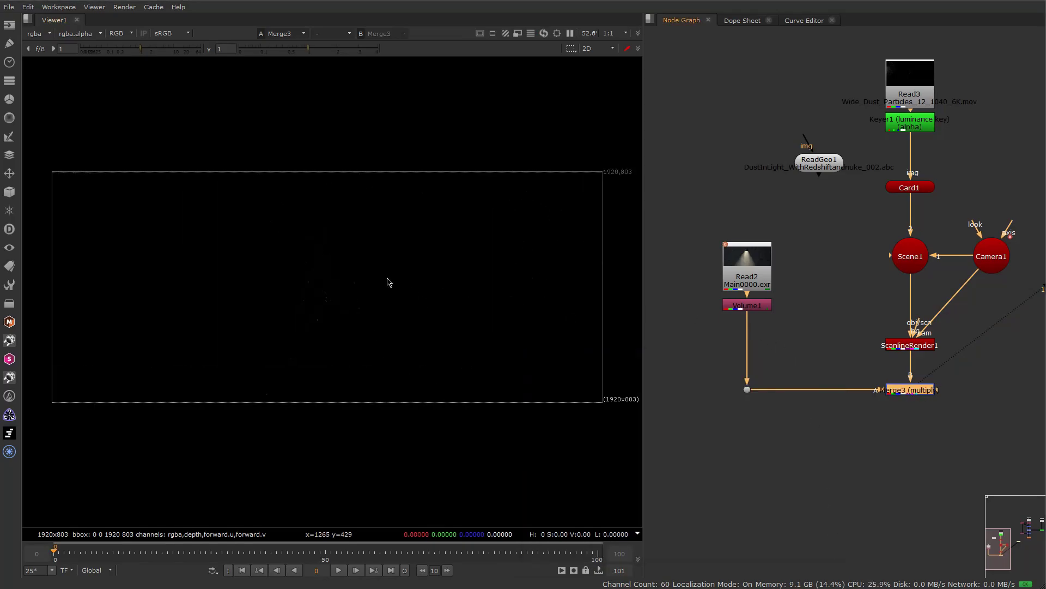
# Add a ColorCorrect node directly below the Volume1 shuffle, before the corner dot
pyautogui.scroll(3, 388, 281)
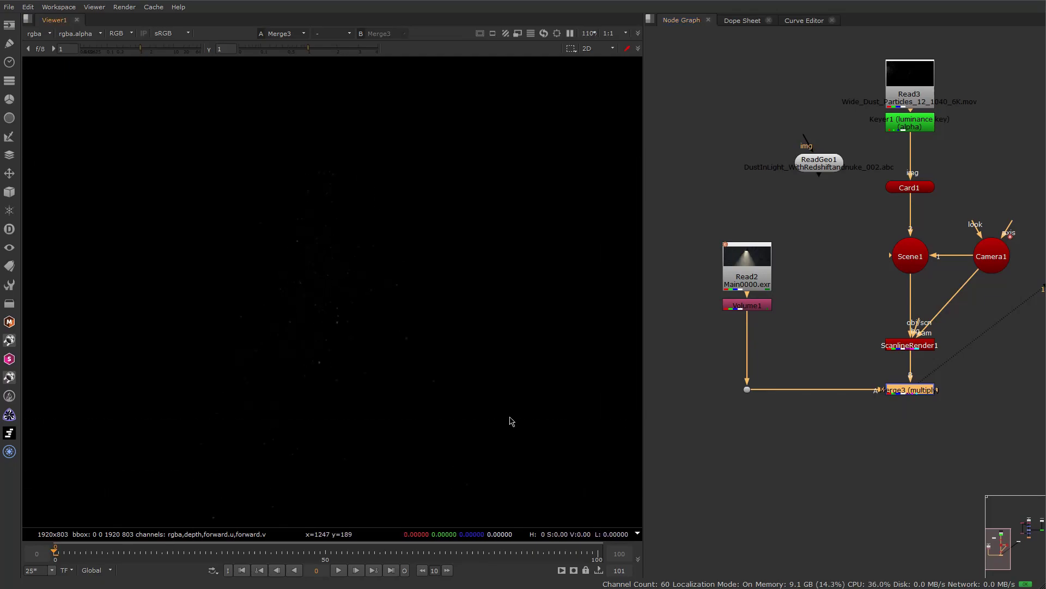
pyautogui.scroll(-3, 375, 333)
pyautogui.click(754, 308)
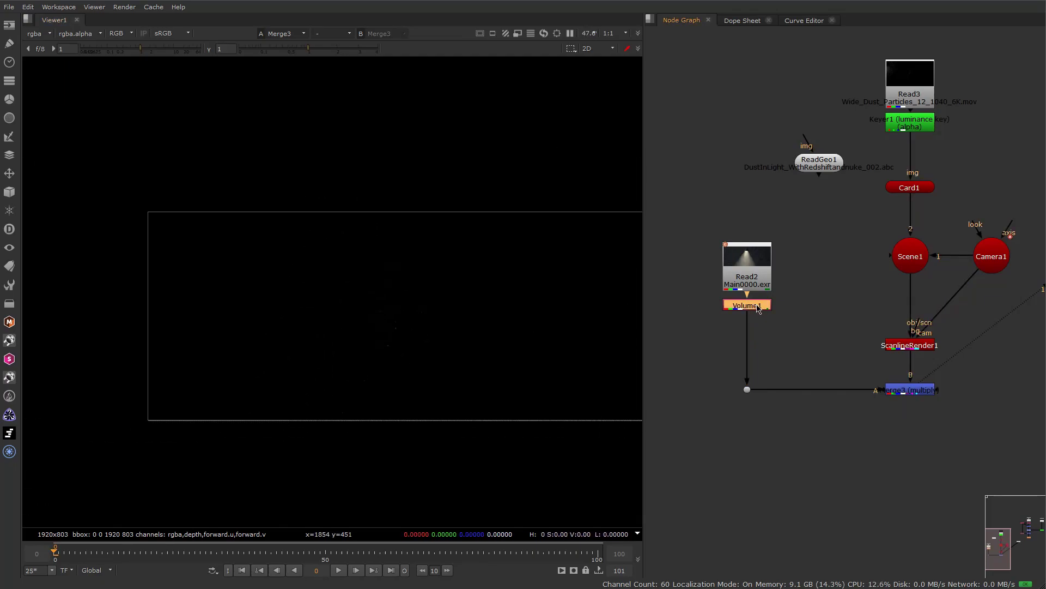
pyautogui.press('c')
pyautogui.moveTo(765, 192); pyautogui.dragTo(822, 149)
# Raise the new ColorCorrect's master gain to about 25 to brighten the dust, and close its settings
pyautogui.moveTo(817, 251); pyautogui.dragTo(909, 248)
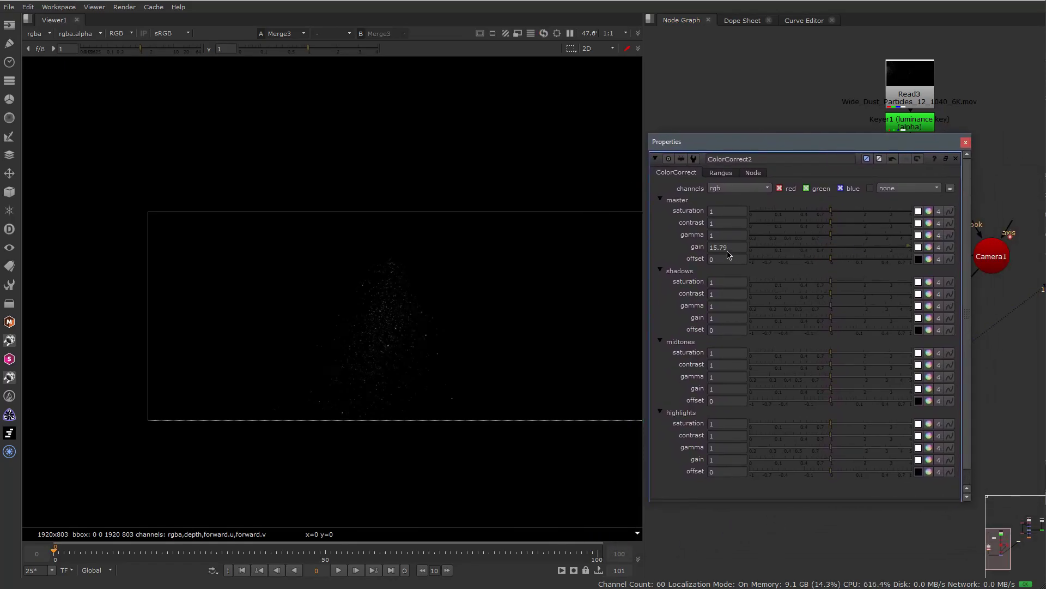
pyautogui.moveTo(728, 250); pyautogui.dragTo(858, 252, button='middle')
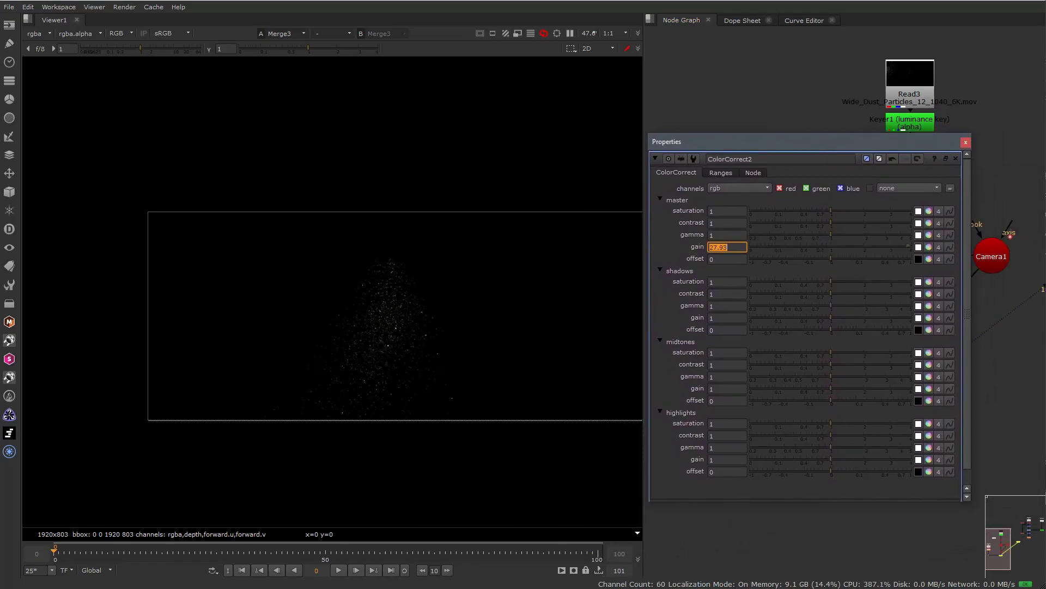
pyautogui.moveTo(1044, 252); pyautogui.dragTo(949, 251, button='middle')
pyautogui.click(733, 250)
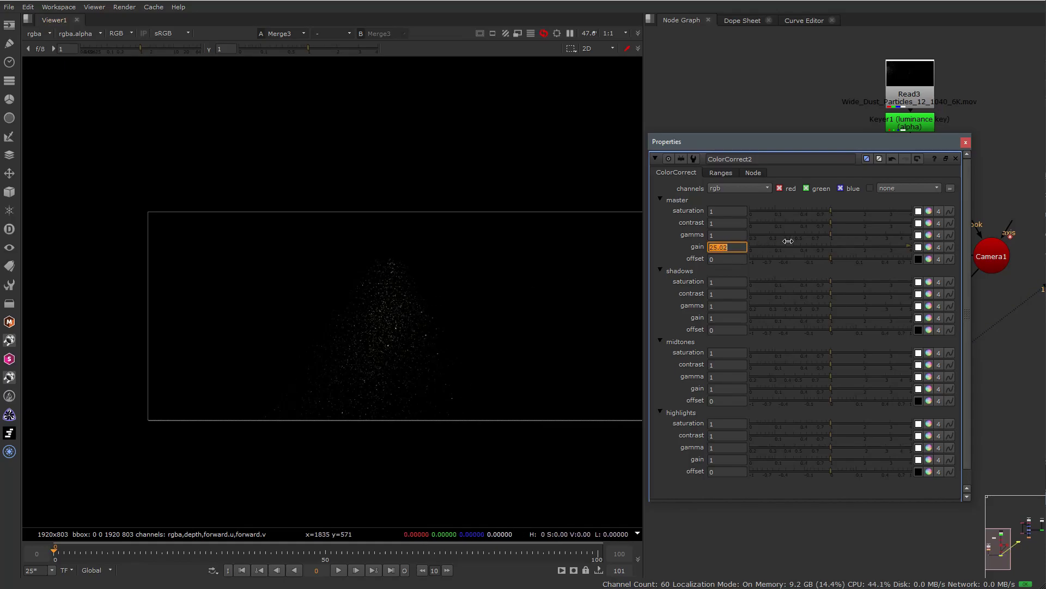
pyautogui.click(965, 142)
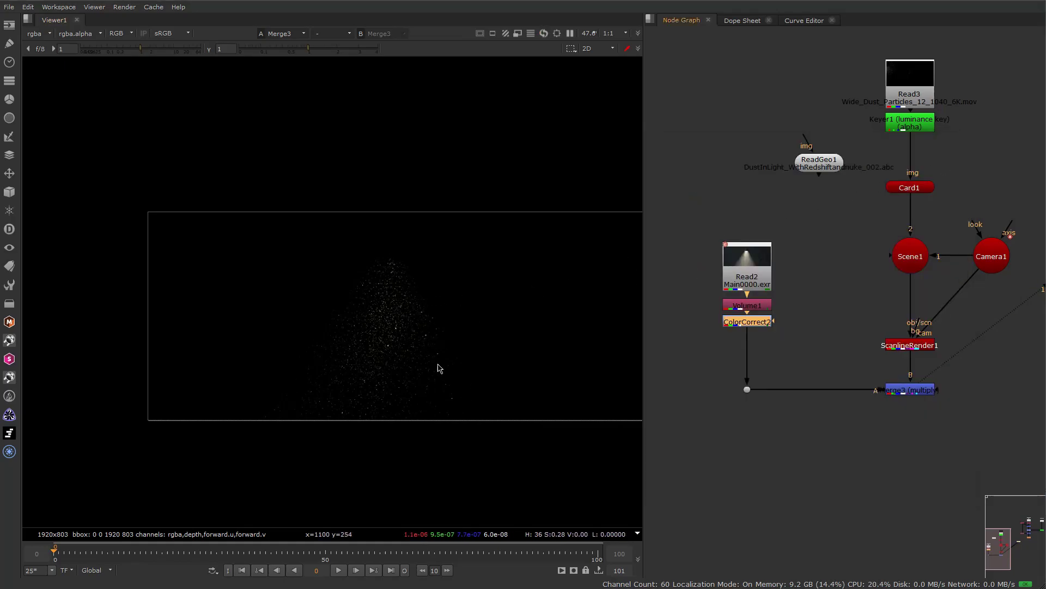
# Add a Merge node below the ZDefocus node, with input A from the multiply Merge and input B from the ZDefocus
pyautogui.scroll(-5, 816, 293)
pyautogui.scroll(5, 817, 287)
pyautogui.press('m')
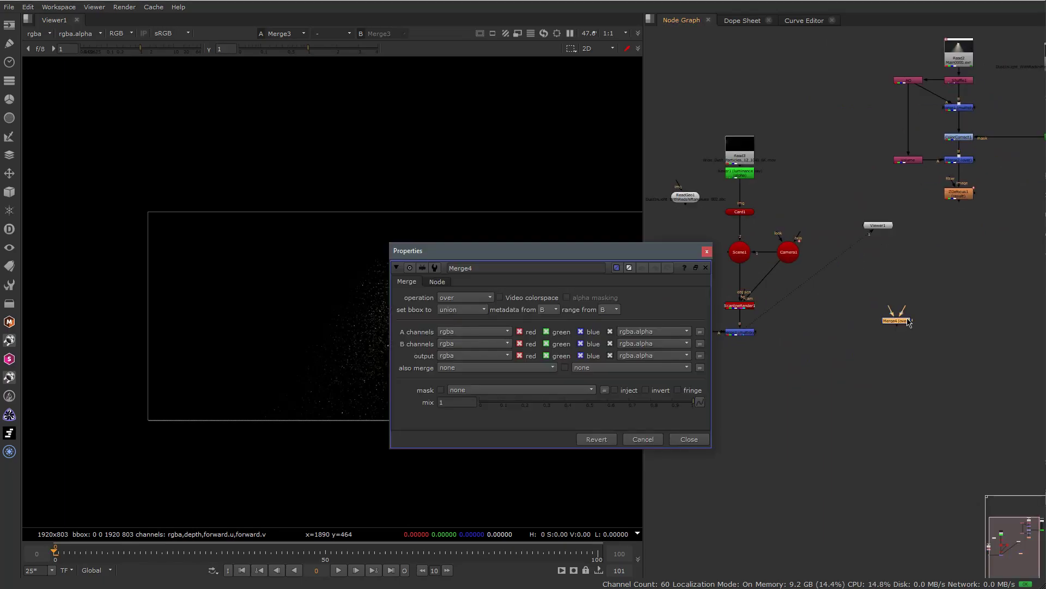
pyautogui.moveTo(916, 327); pyautogui.dragTo(754, 338)
pyautogui.moveTo(961, 344); pyautogui.dragTo(961, 336)
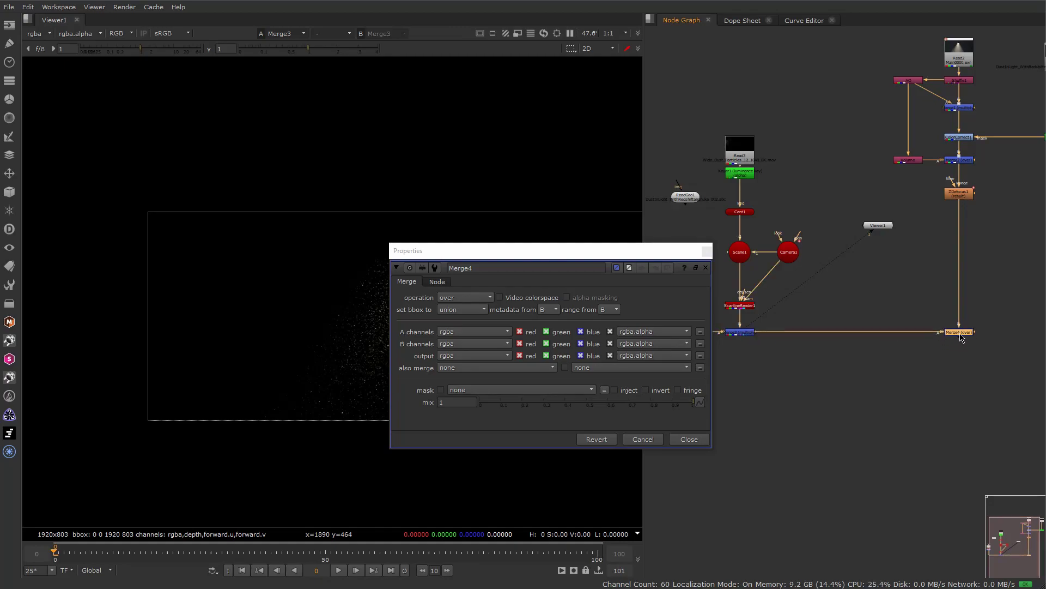
# Display the new over Merge in the viewer, close its settings, and fit the image to the view
pyautogui.click(995, 285)
pyautogui.click(966, 332)
pyautogui.press('1')
pyautogui.click(689, 439)
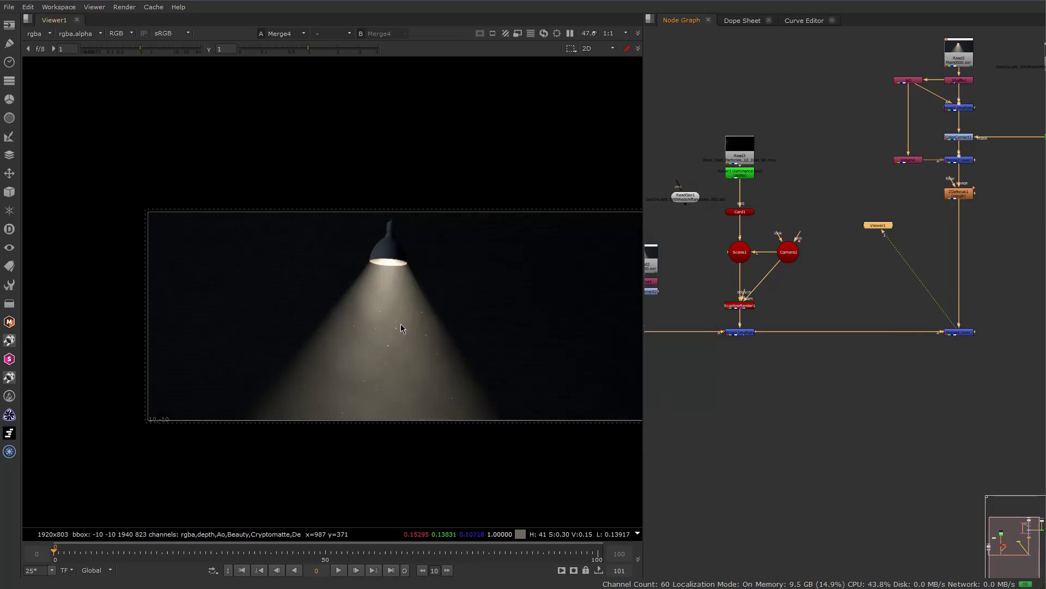
pyautogui.press('f')
# Reduce the master gain of the ColorCorrect below Volume1 to soften the dust, and close its settings
pyautogui.scroll(5, 796, 268)
pyautogui.doubleClick(784, 282)
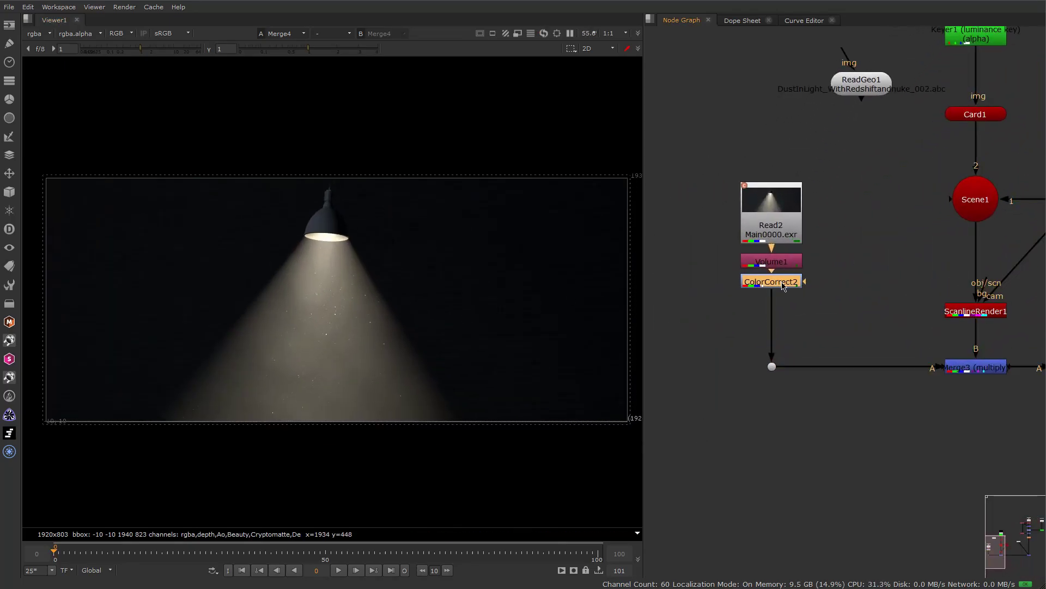
pyautogui.doubleClick(723, 252)
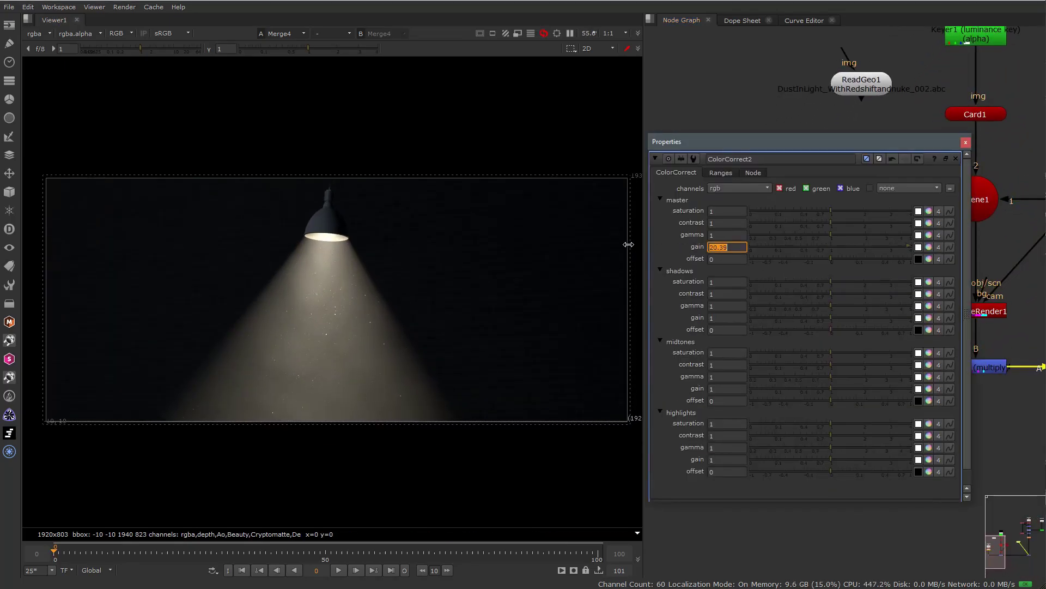
pyautogui.press('Escape')
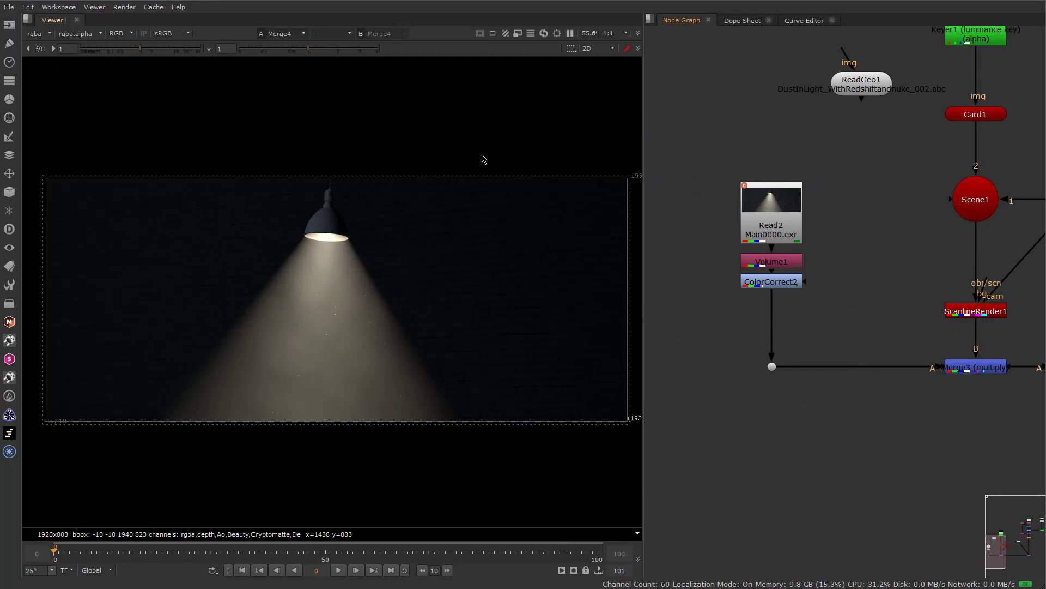
# Maximize the viewer and play the timeline to review the dust composited in the light cone
pyautogui.press('space')
pyautogui.press('l')
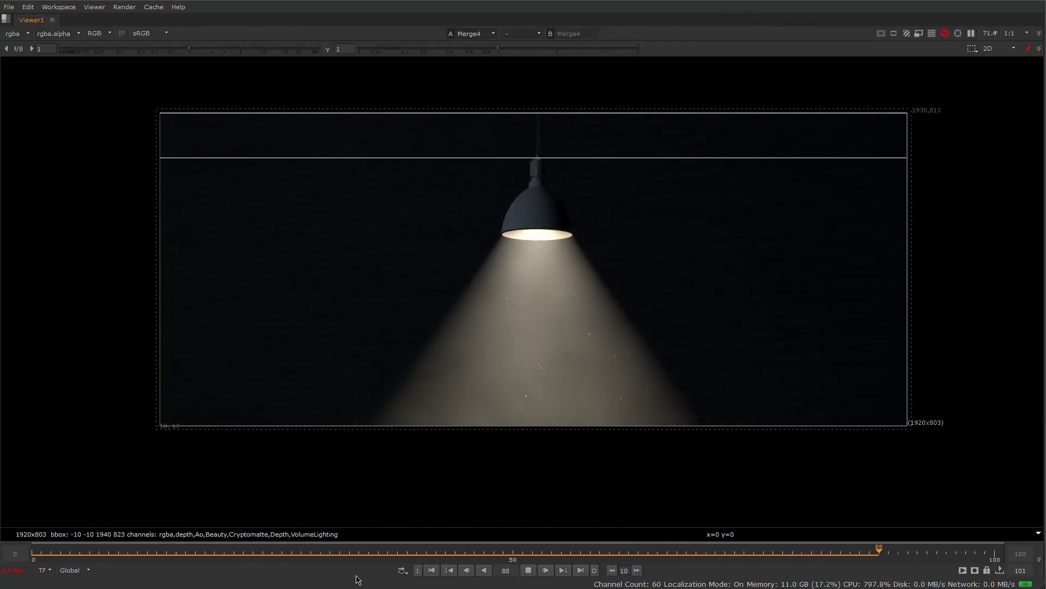